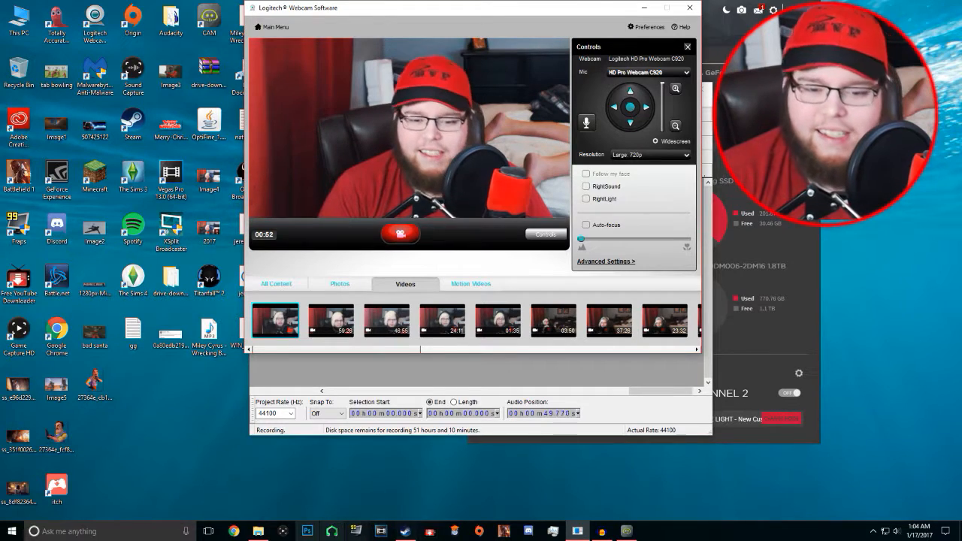
Move the Logitech webcam window aside, check the running Audacity recording behind it, and return to the webcam window
mouse_move(405, 530)
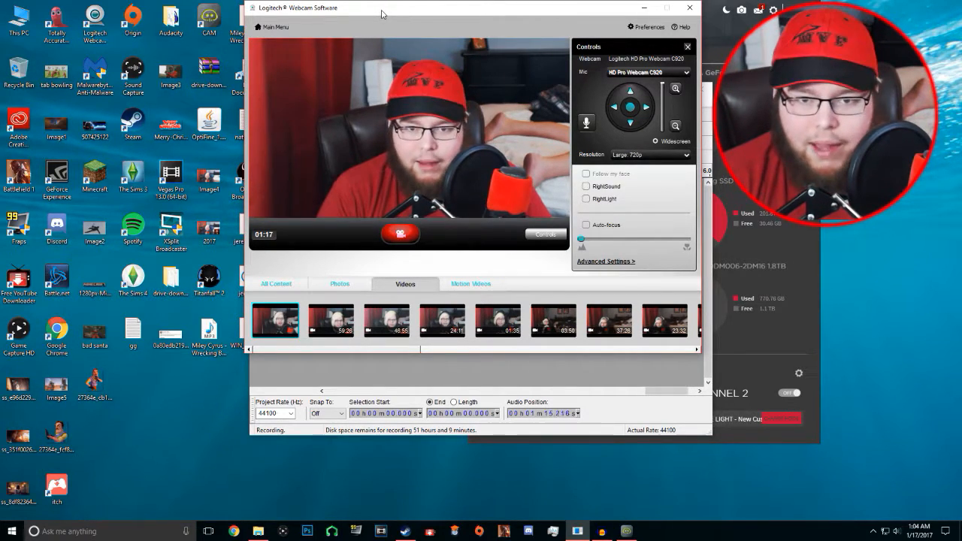
drag(406, 12, 366, 175)
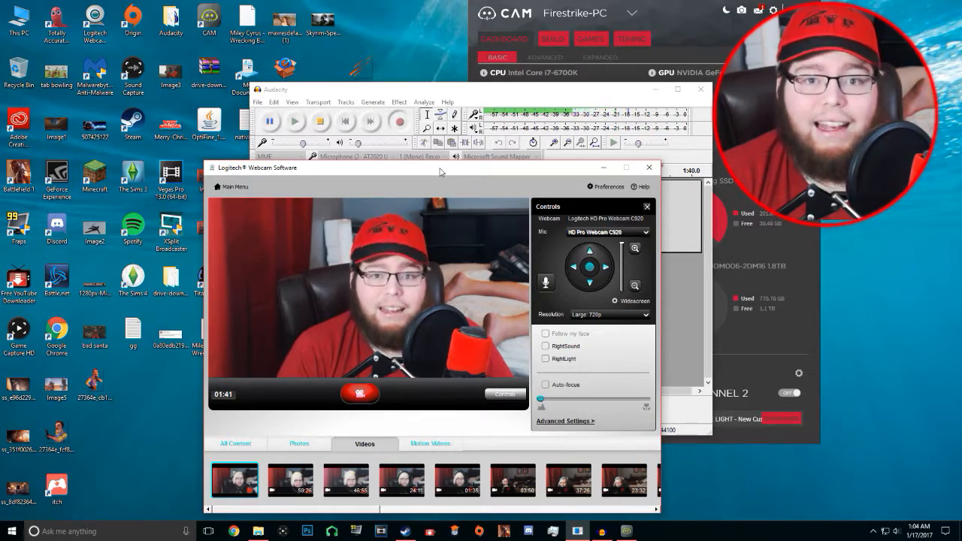
drag(440, 170, 420, 19)
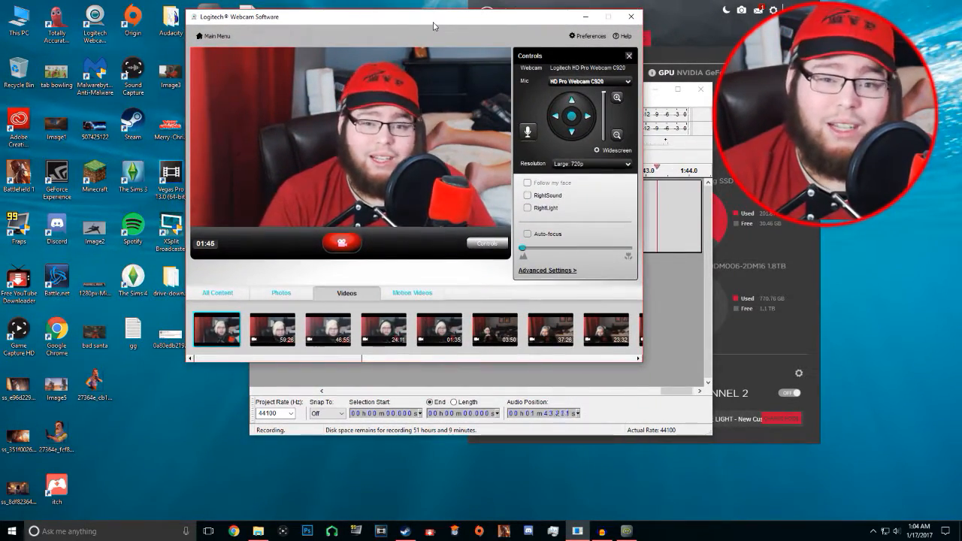
click(684, 294)
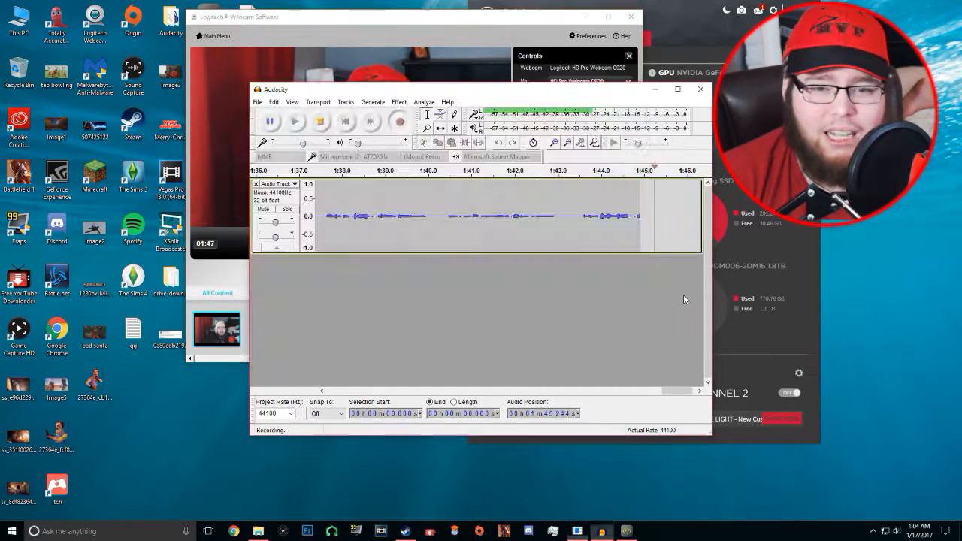
click(448, 48)
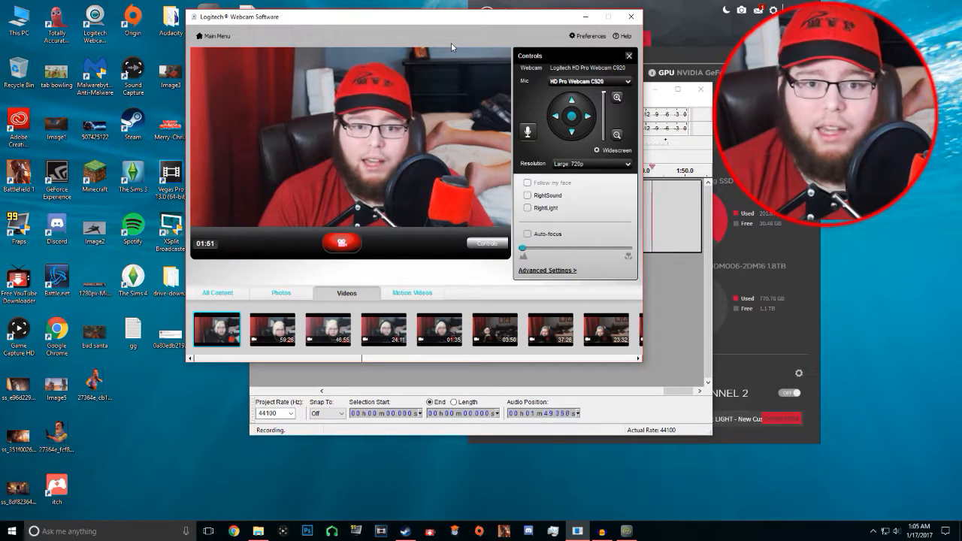
Switch to CAM and examine the advanced CPU temperature and load graphs by hour, day, week and minute
click(697, 44)
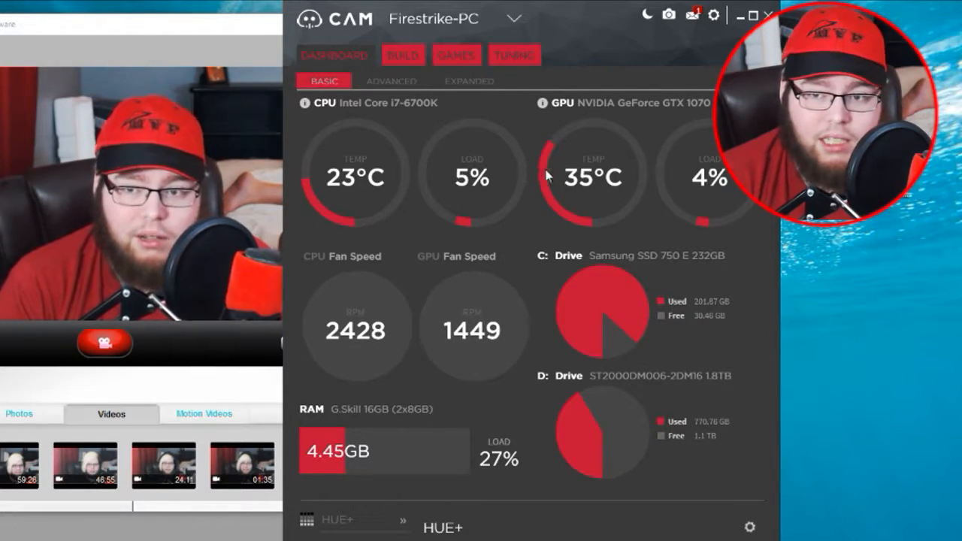
click(381, 87)
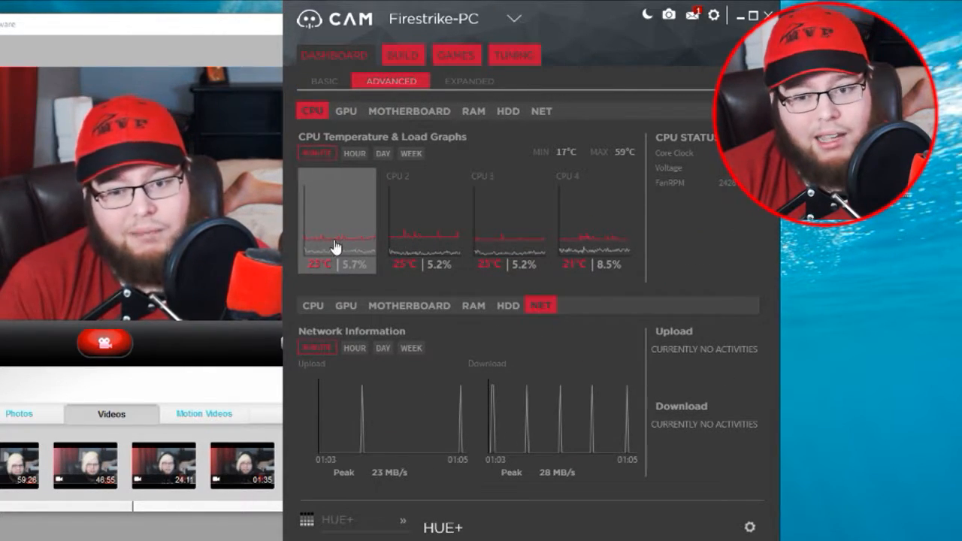
click(363, 155)
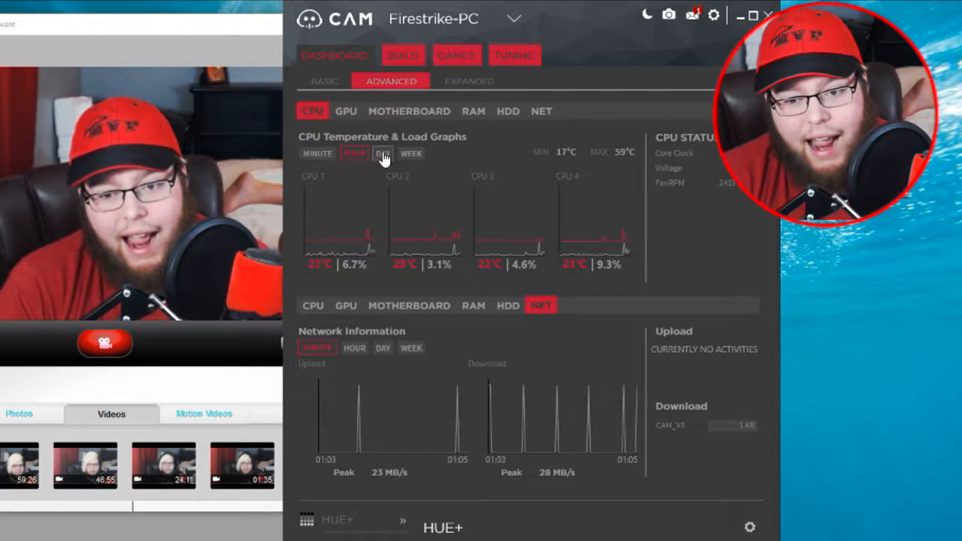
click(383, 155)
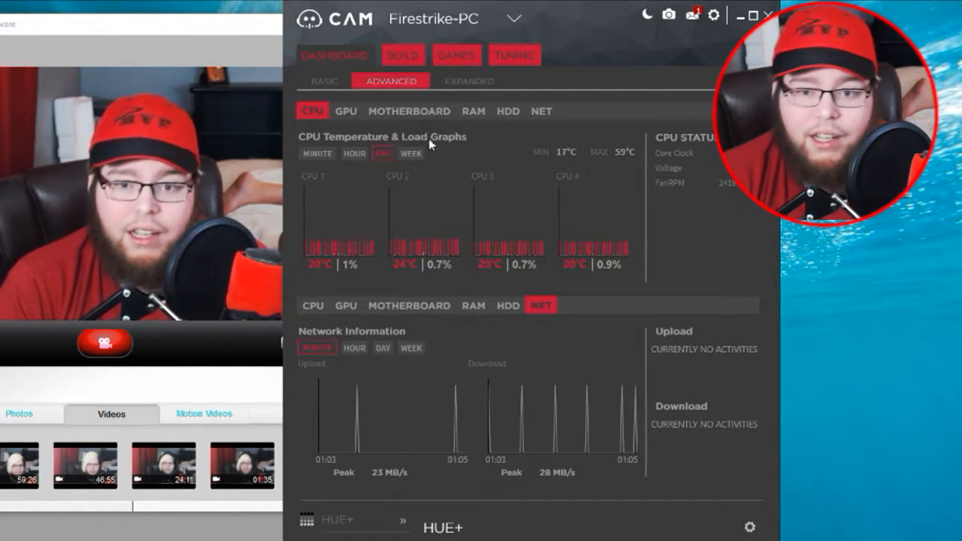
click(411, 155)
click(317, 154)
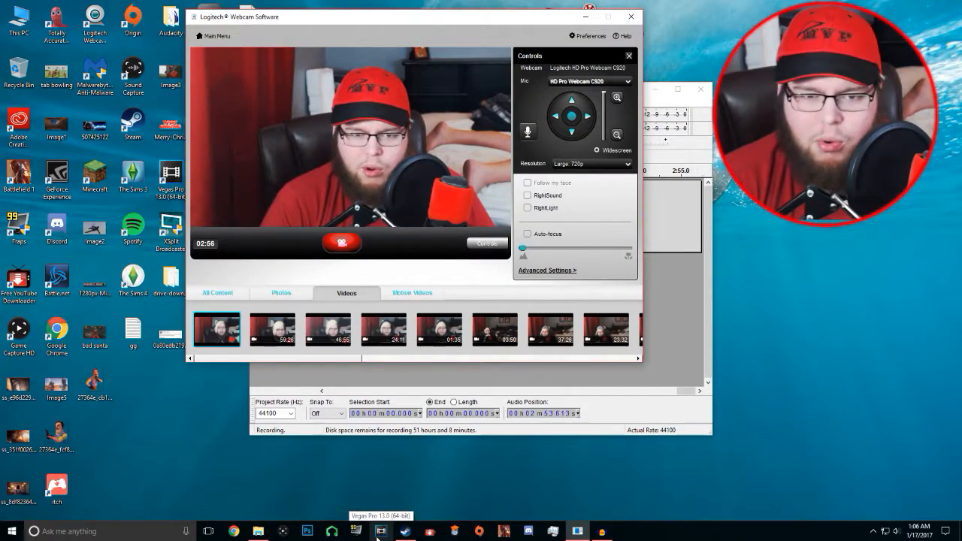
Bring up Vegas Pro 13.0 with its empty project and minimize the window
mouse_move(406, 531)
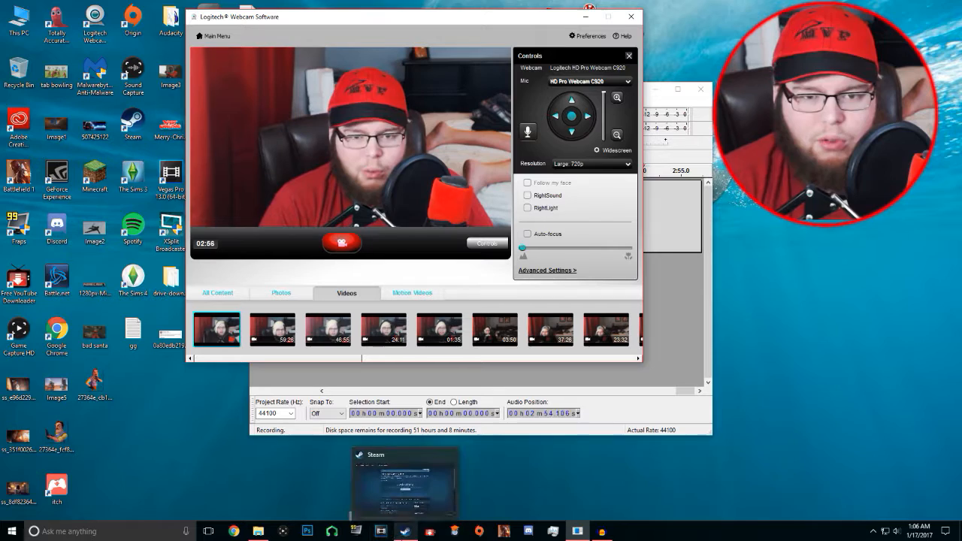
click(357, 532)
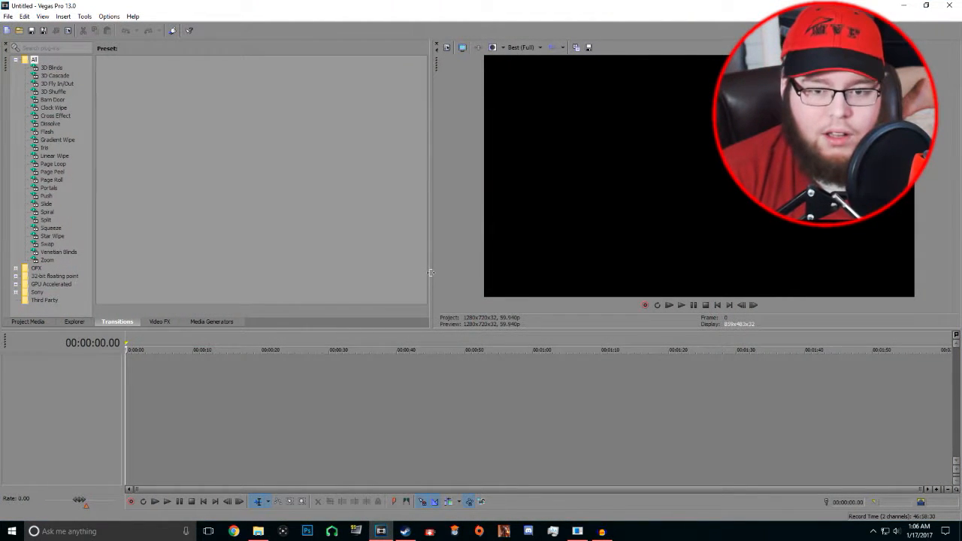
click(901, 6)
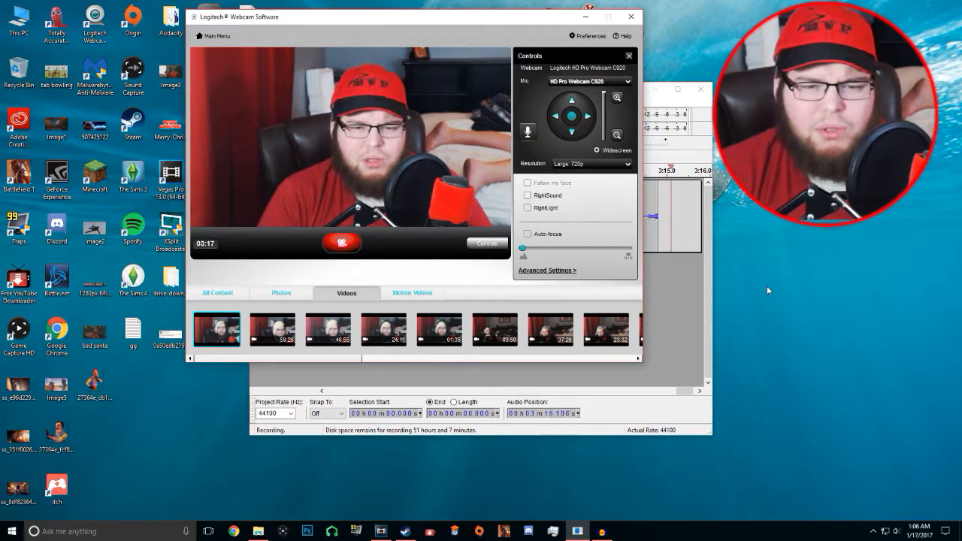
Check the recording status in the GeForce Experience overlay, close it, and view the E: drive in File Explorer
key(alt+z)
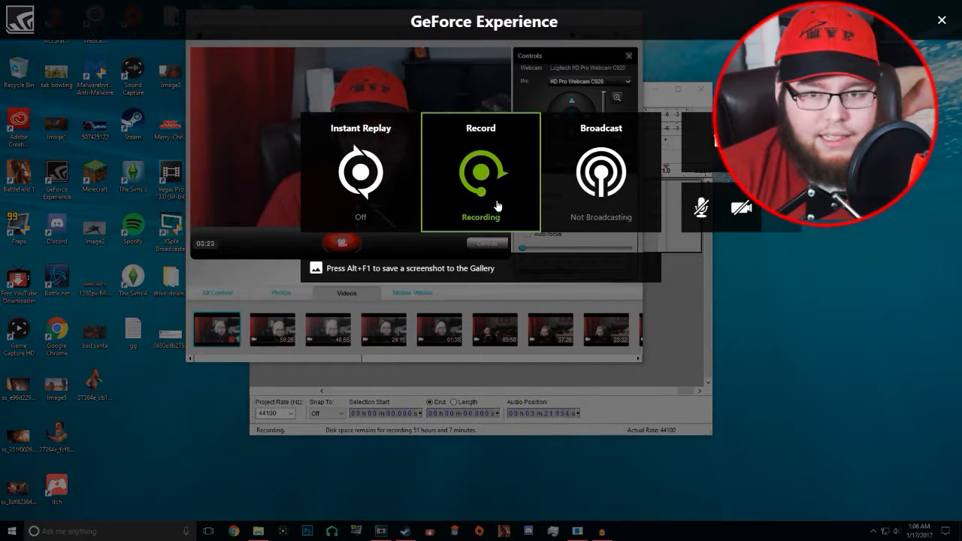
click(942, 21)
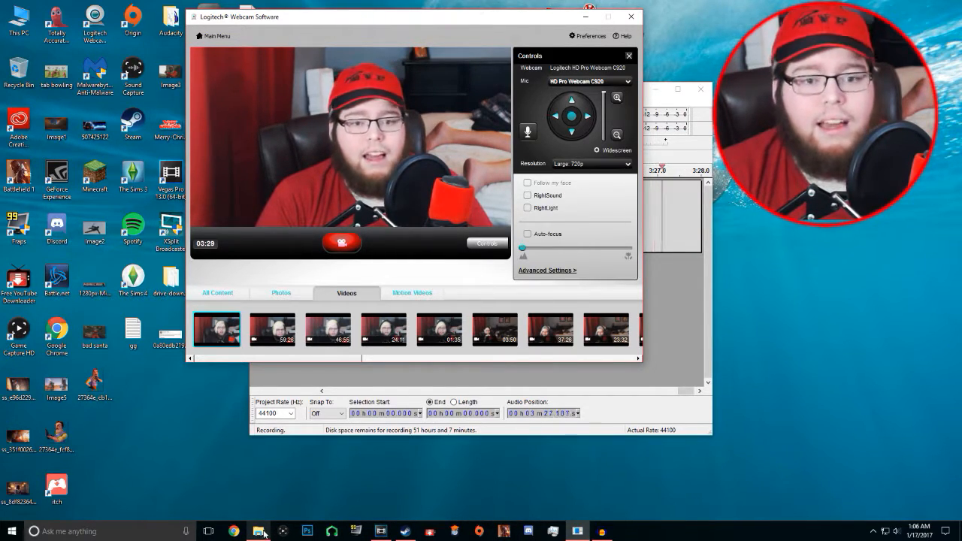
mouse_move(263, 532)
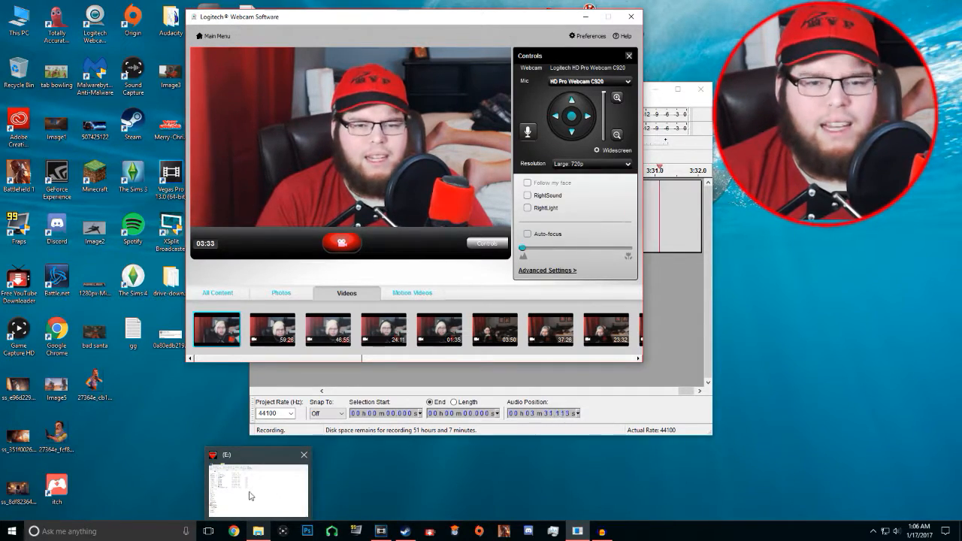
mouse_move(253, 493)
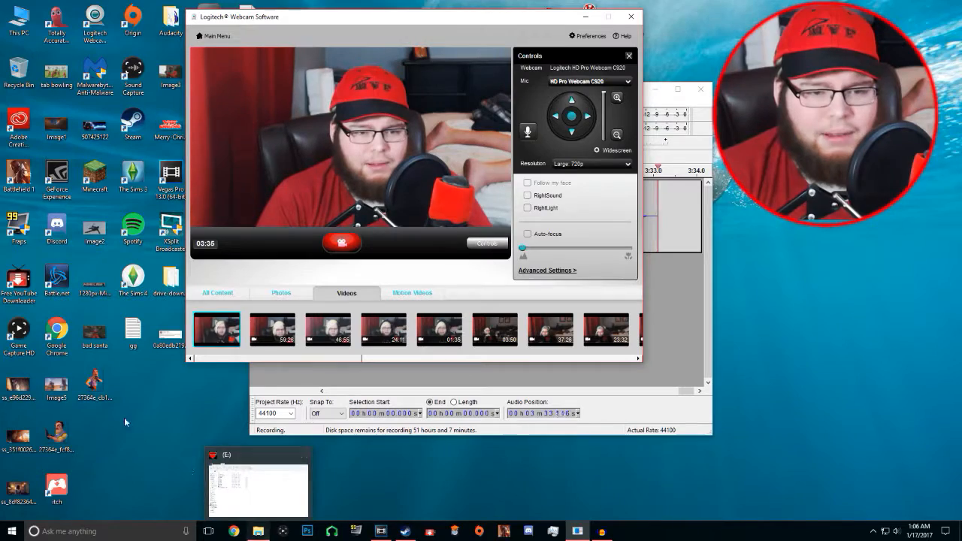
click(256, 533)
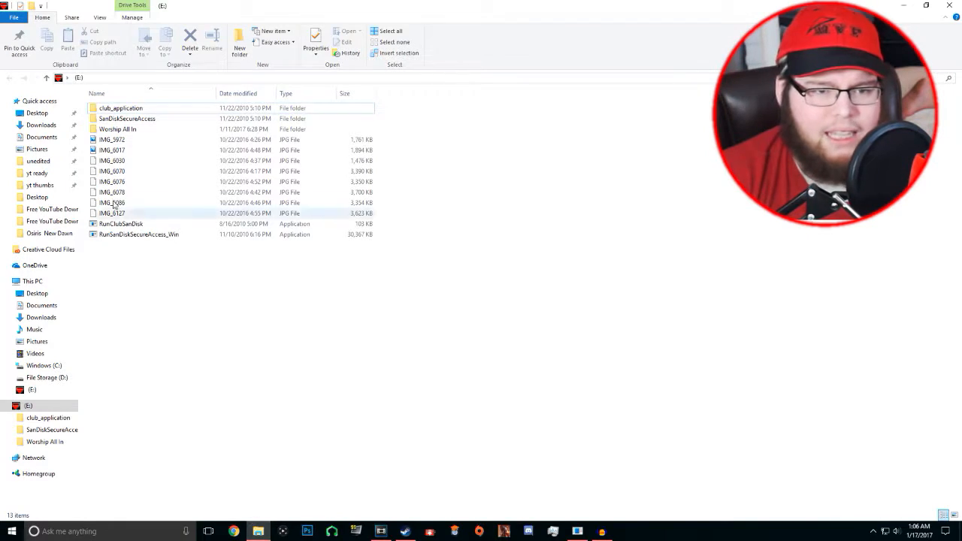
Switch to Steam and browse the games list in the library
click(412, 534)
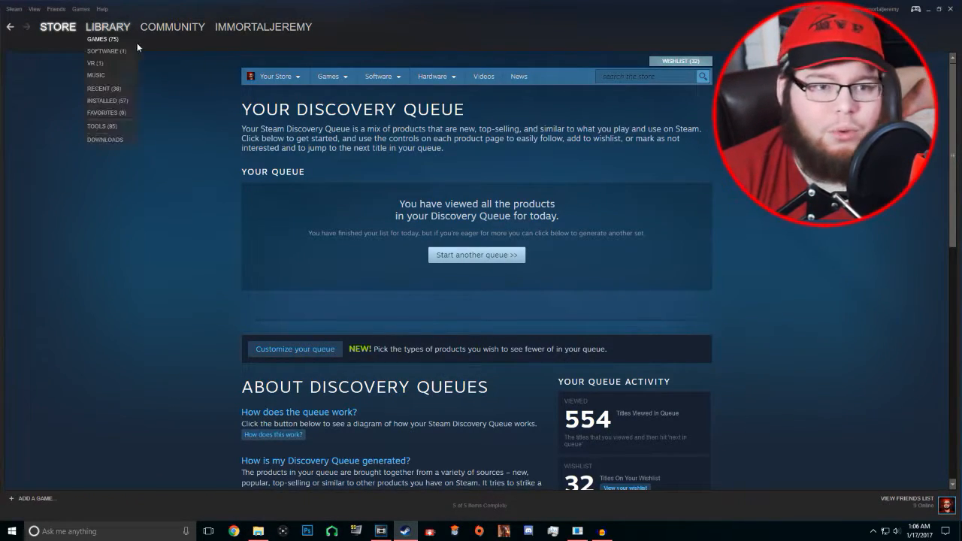
click(109, 40)
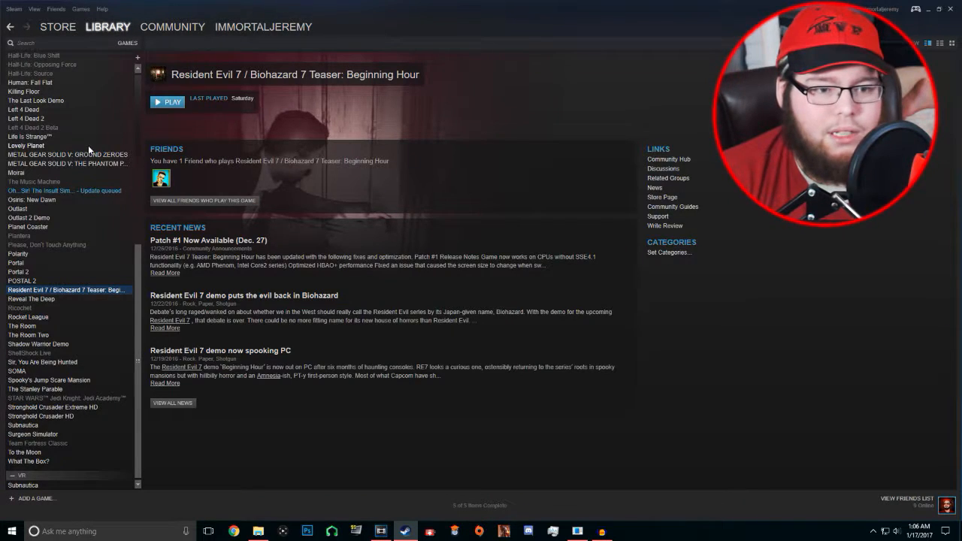
scroll(88, 145, up, 1)
scroll(88, 145, up, 10)
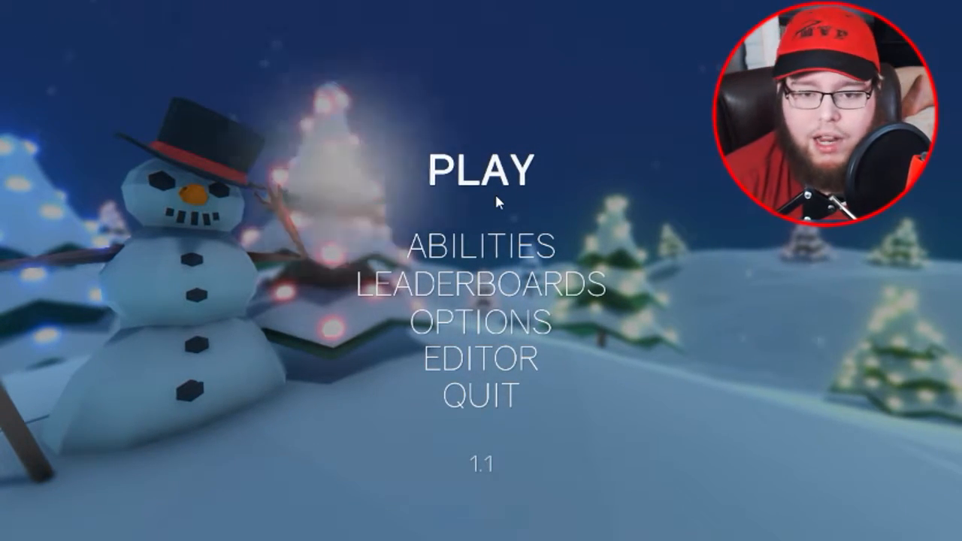
Look over the game's options, return to its main menu, and switch away from the game
click(481, 321)
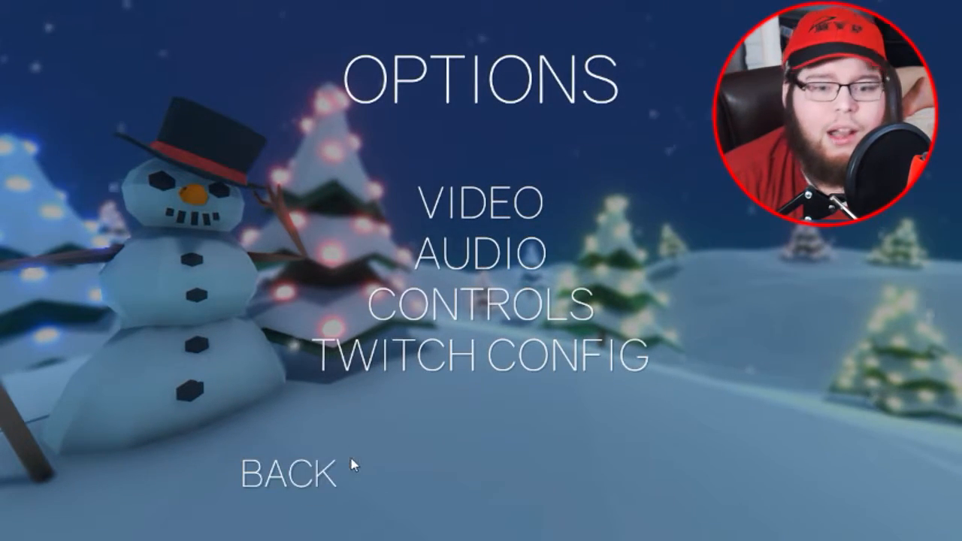
click(308, 480)
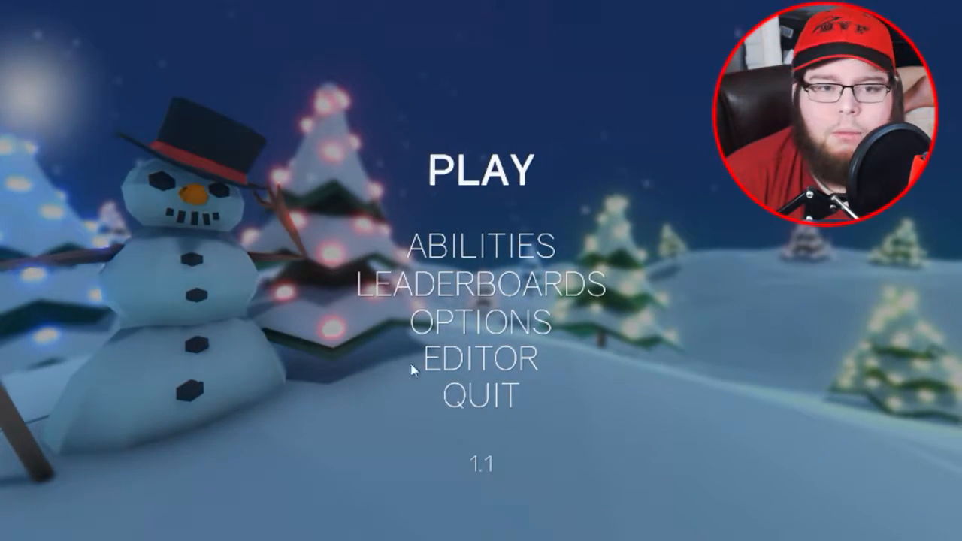
key(alt+Tab)
Switch to Vegas Pro and open Video 46 from the unedited folder, declining to match the project video settings to it
click(375, 535)
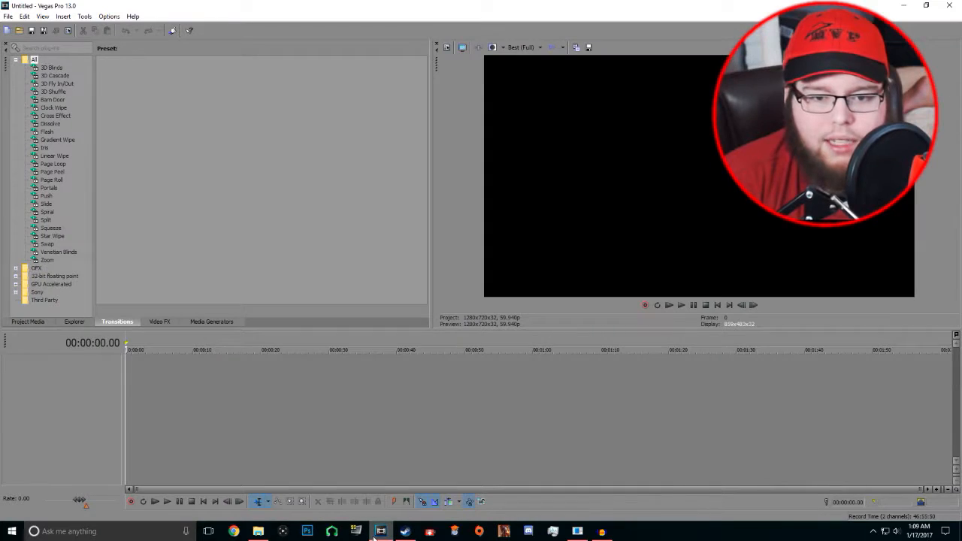
click(18, 32)
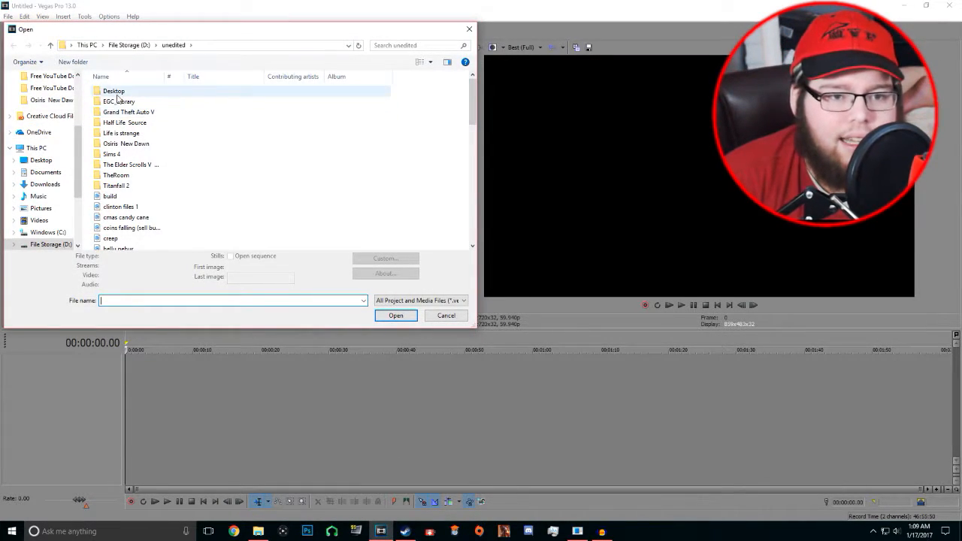
scroll(132, 165, down, 20)
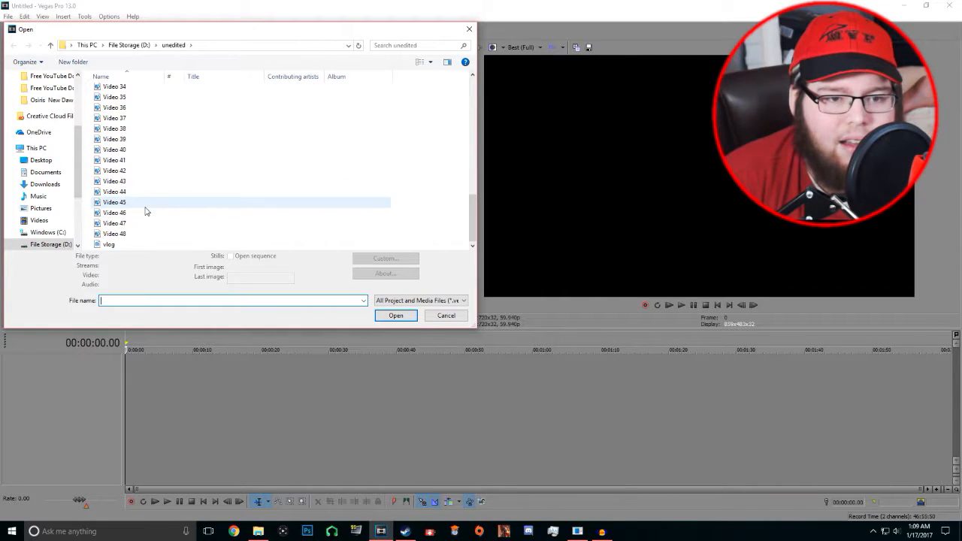
click(139, 236)
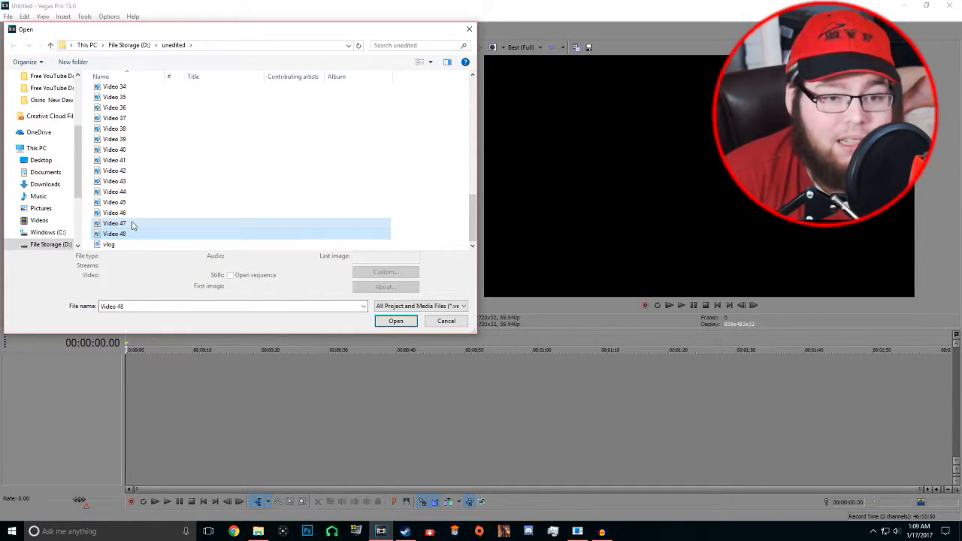
click(129, 224)
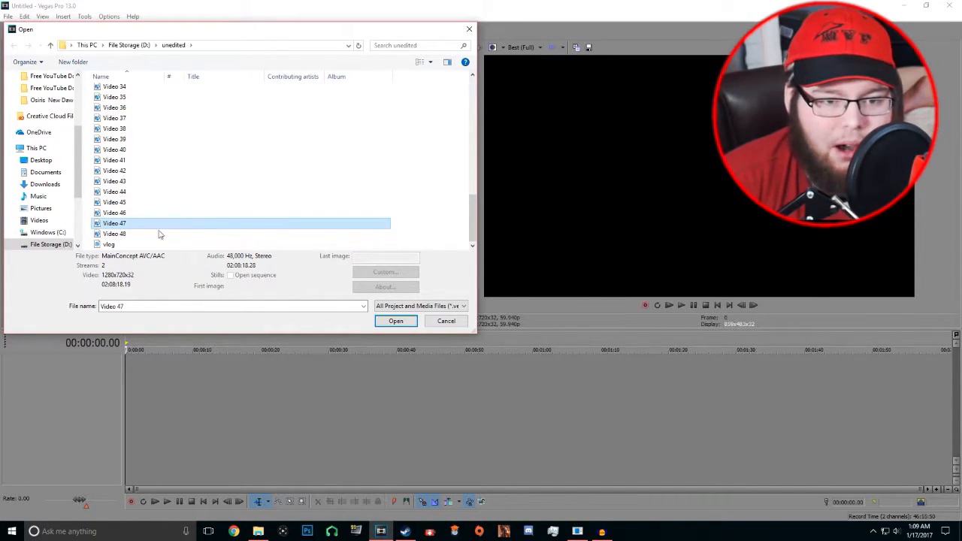
click(124, 235)
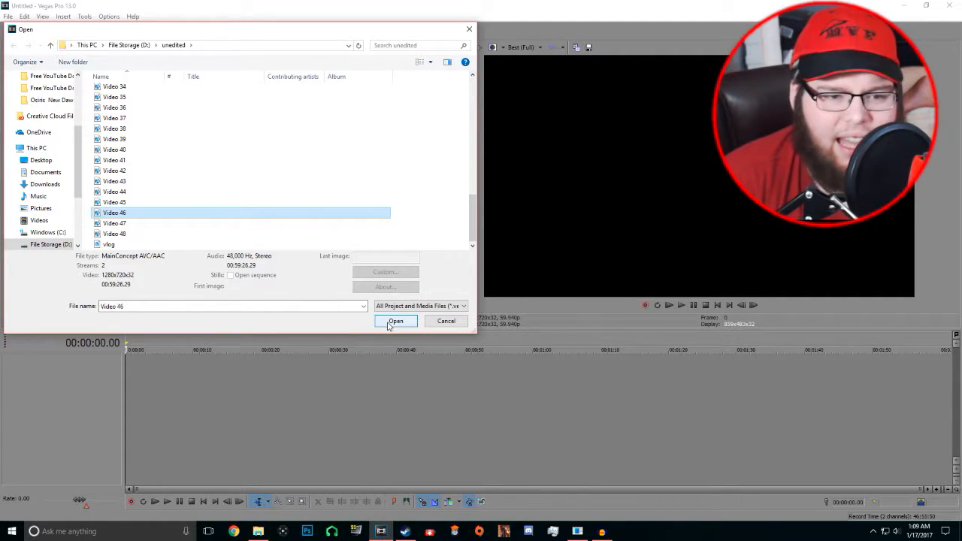
click(403, 325)
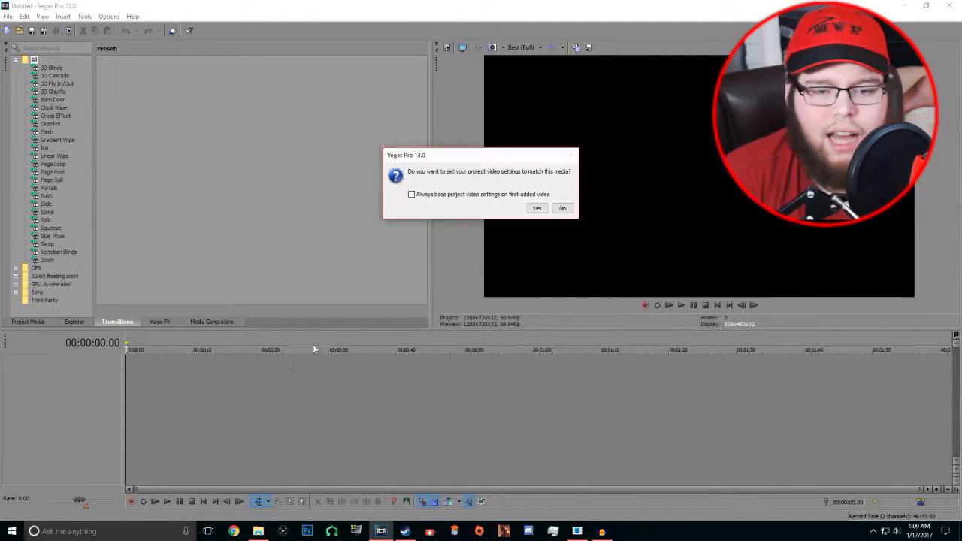
click(564, 208)
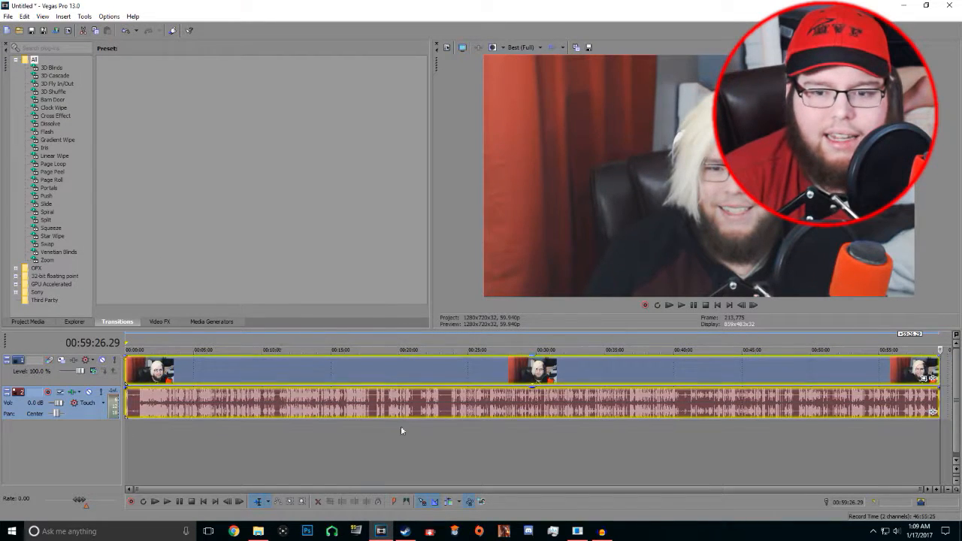
Open the osiris 3 audio recording from the unedited folder so it is added to the timeline
click(19, 30)
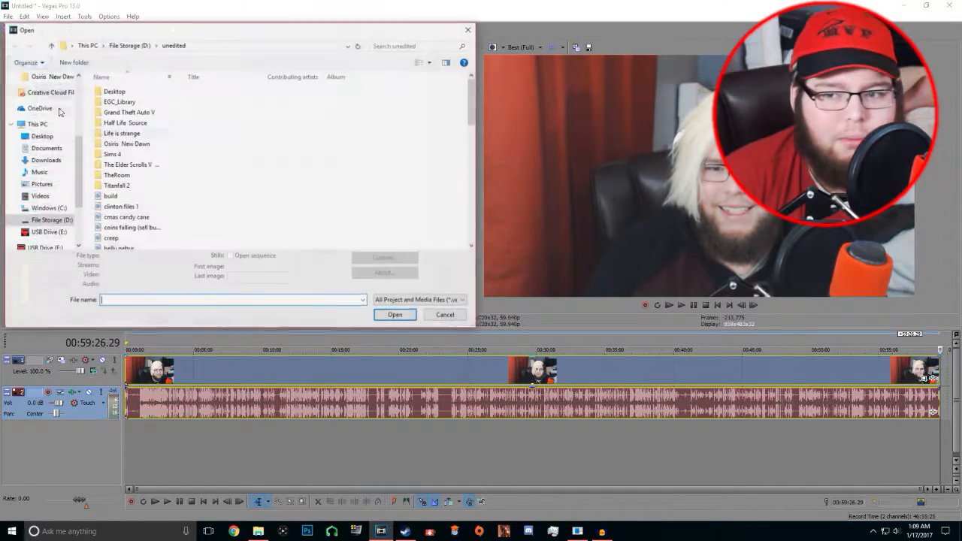
scroll(195, 211, down, 4)
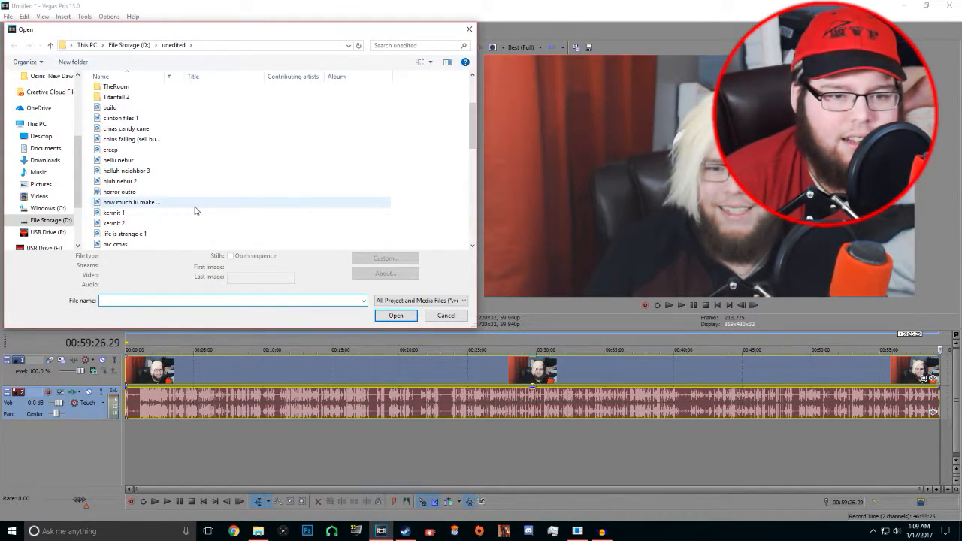
scroll(196, 210, down, 2)
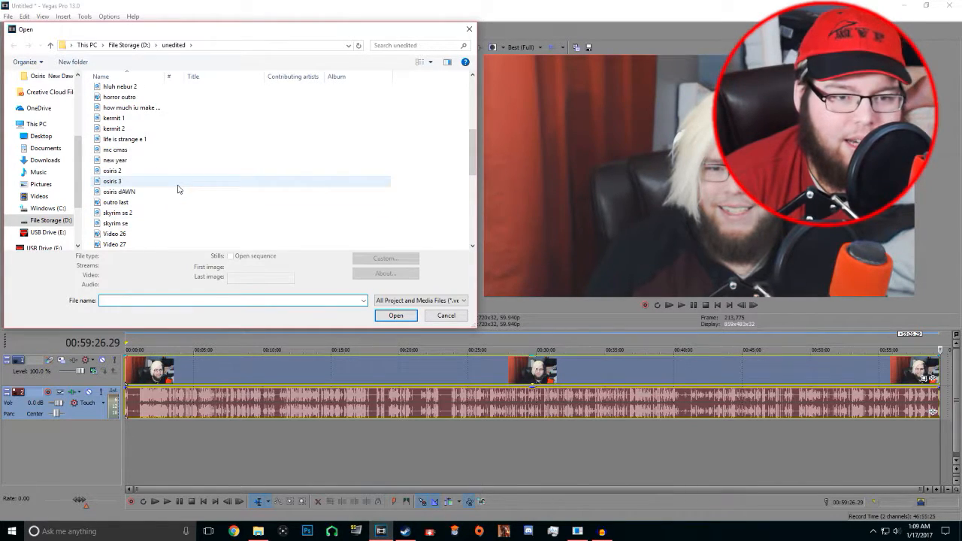
click(178, 181)
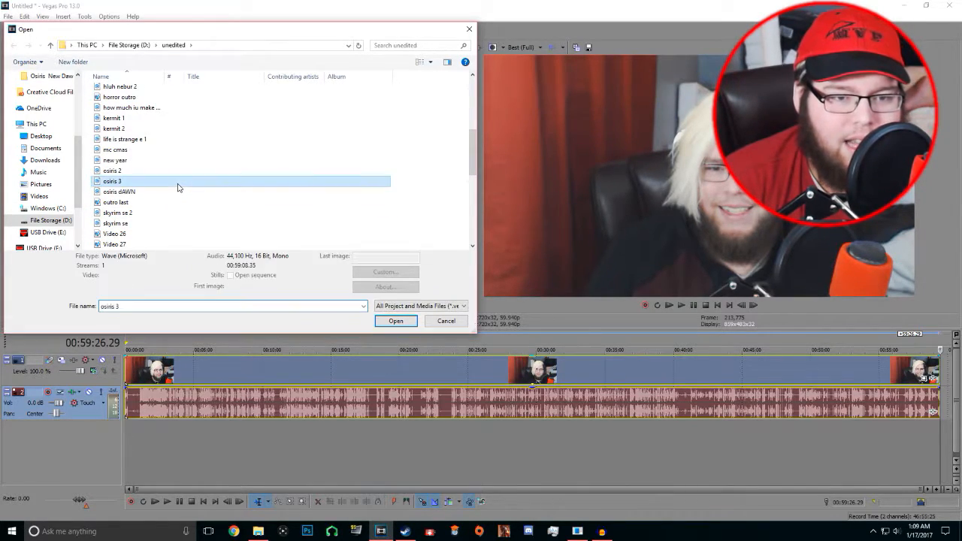
click(396, 321)
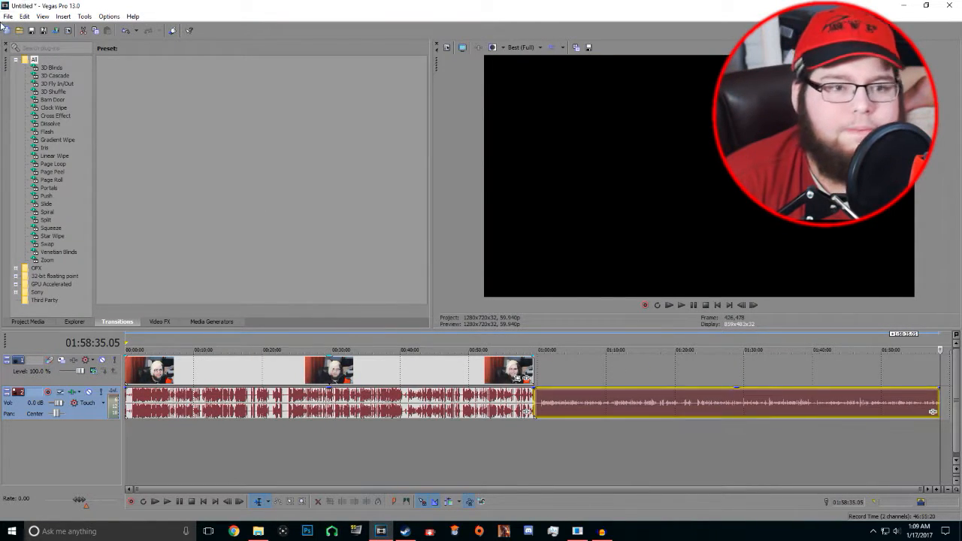
Open the gameplay recording Osiris New Dawn 01.10.2017 - 05.46.21.12 from the Osiris New Dawn folder
click(20, 31)
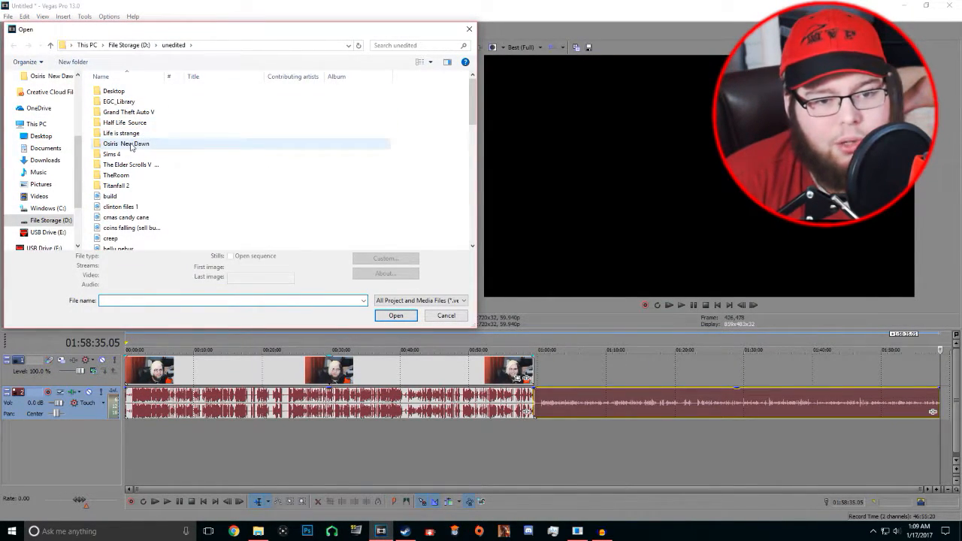
double_click(126, 144)
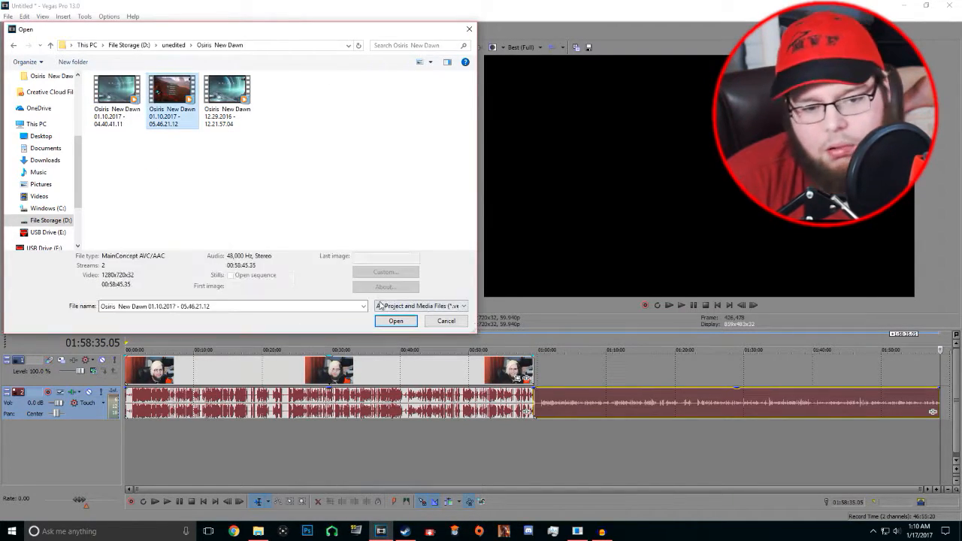
click(394, 322)
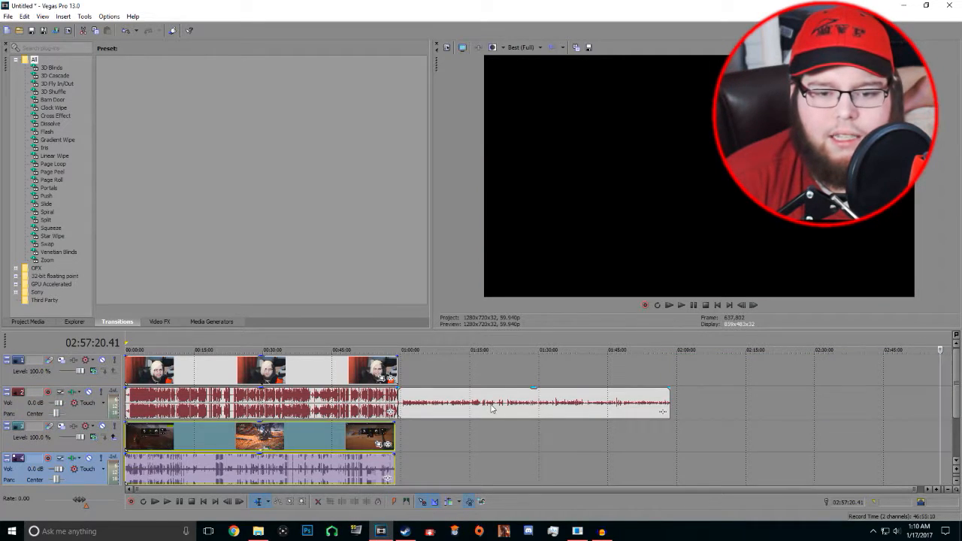
Move the osiris 3 audio event to a new track below the gameplay audio, starting at the beginning of the timeline
click(491, 404)
scroll(289, 453, down, 2)
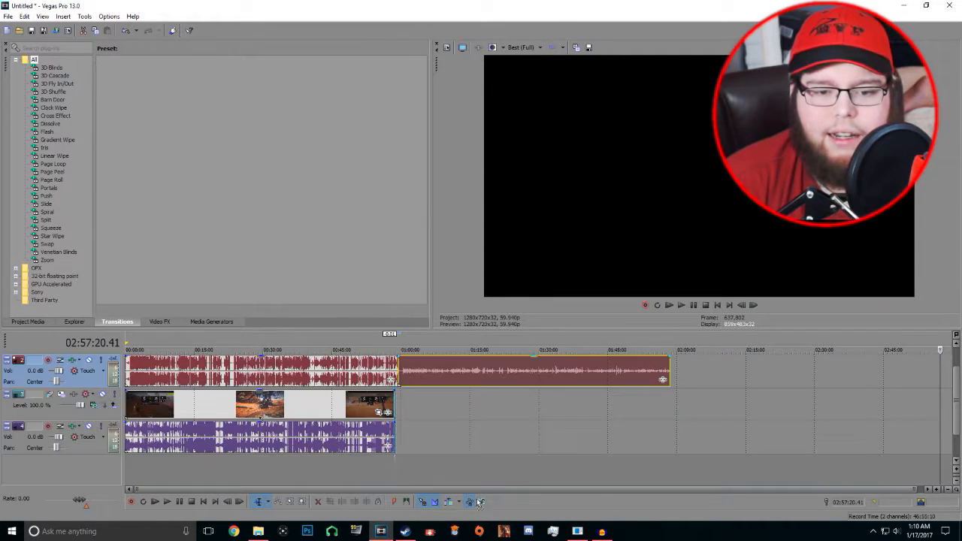
drag(185, 457, 180, 443)
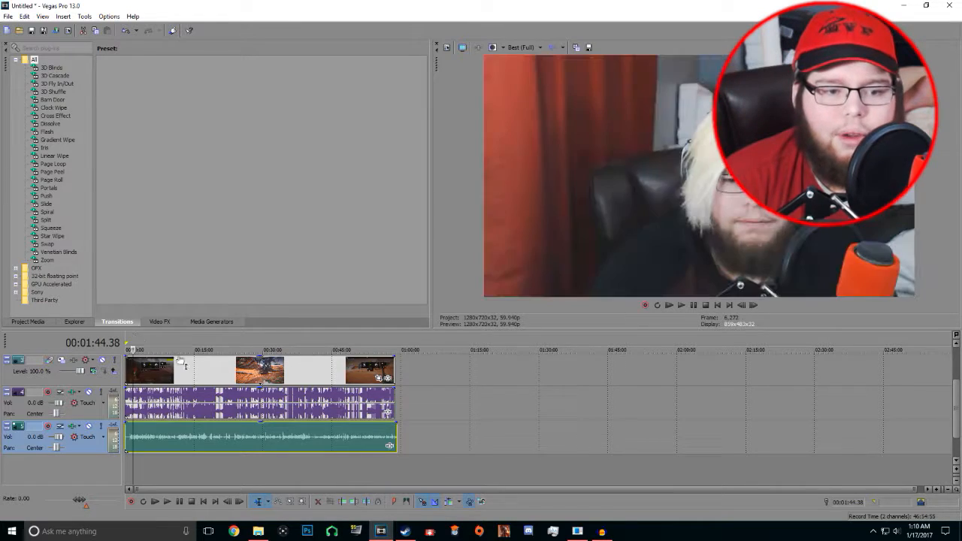
Lower the gameplay audio's gain to -Inf. dB and normalize the osiris 3 audio event
drag(537, 394, 530, 448)
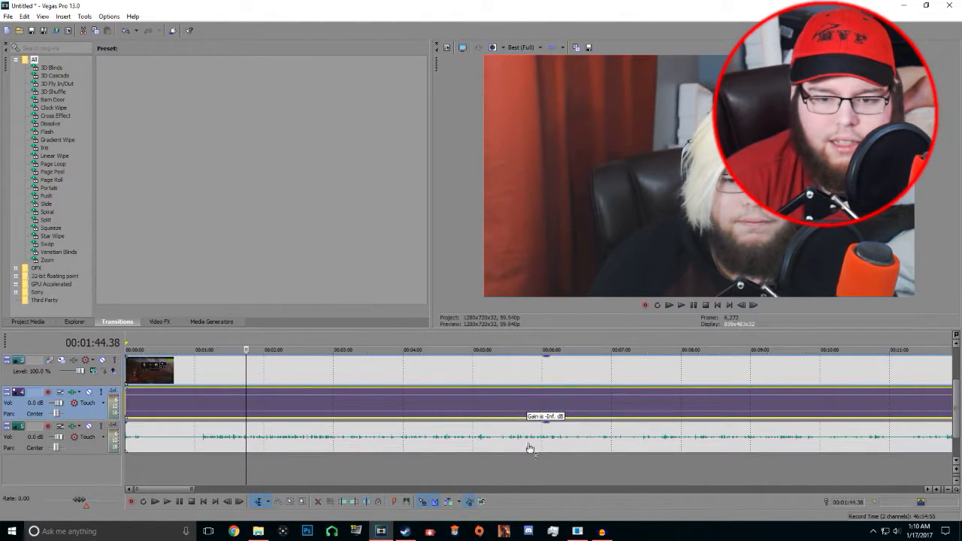
right_click(221, 430)
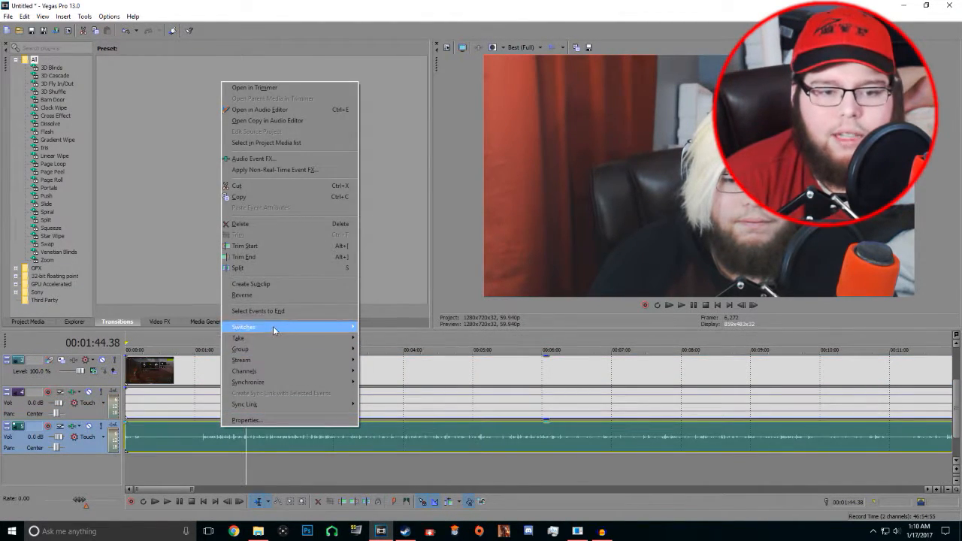
mouse_move(276, 327)
click(403, 372)
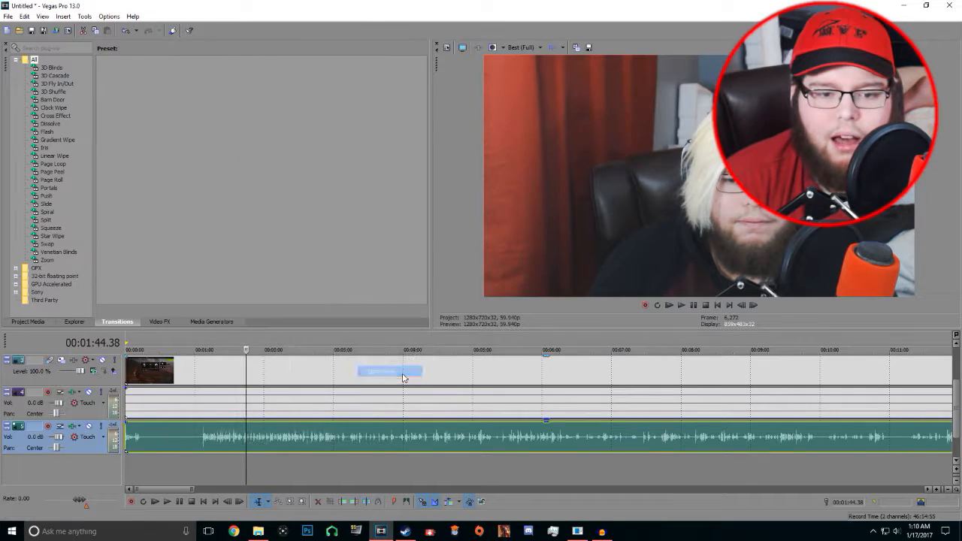
Shift the gameplay clip about 36 seconds later and play the timeline from about 00:01:04
click(950, 381)
drag(953, 384, 955, 378)
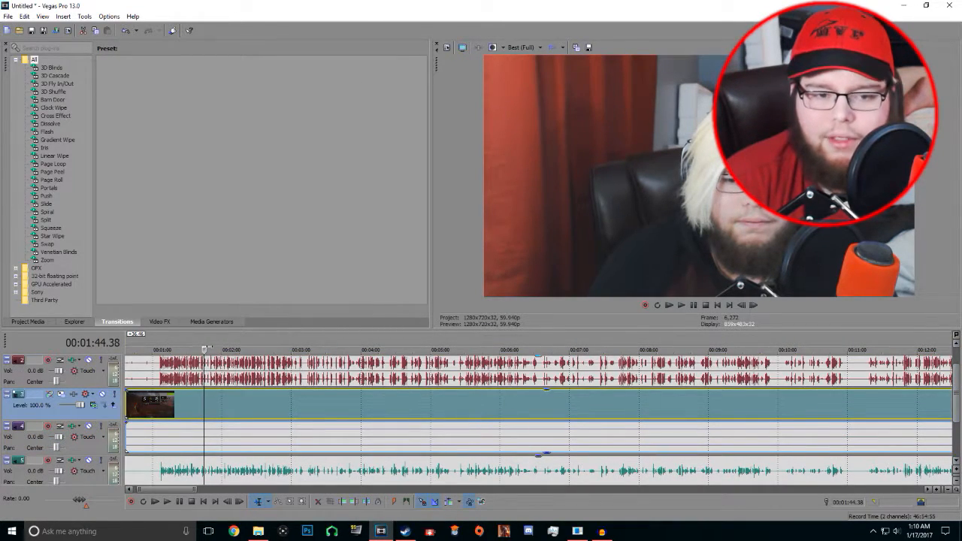
click(160, 345)
scroll(442, 431, up, 6)
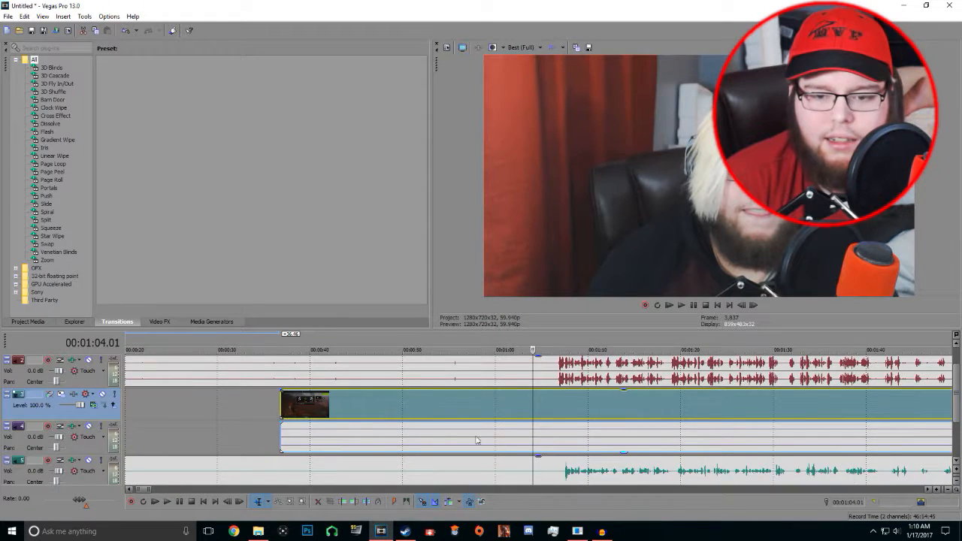
scroll(597, 462, up, 3)
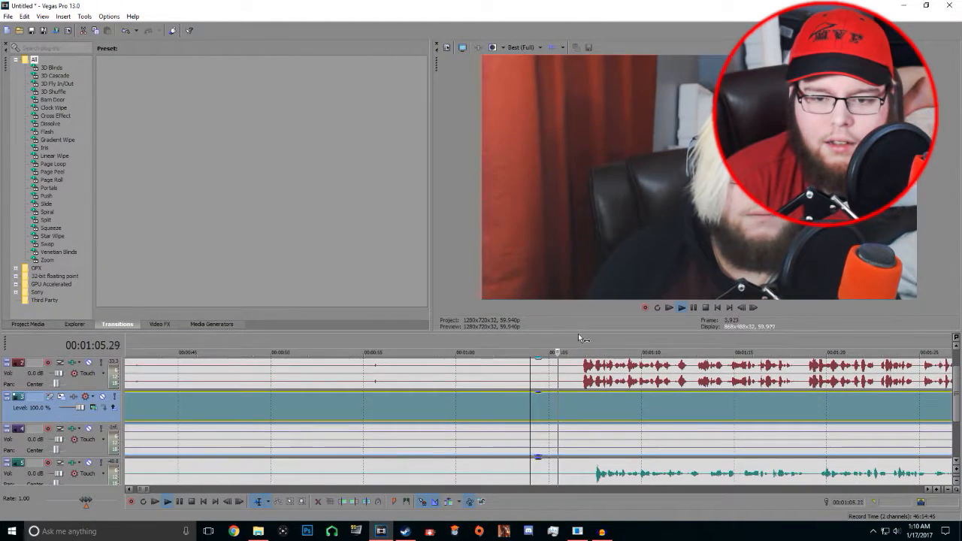
Shift the webcam recording so its audio waveform lines up with the osiris 3 speech starting near 00:01:07, then stop playback
scroll(562, 462, down, 5)
click(470, 366)
click(432, 343)
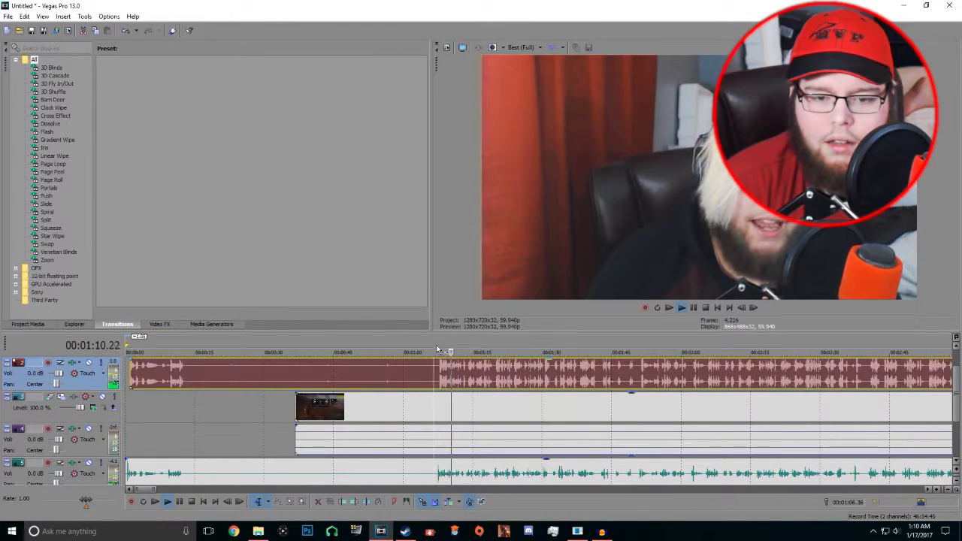
scroll(598, 384, up, 10)
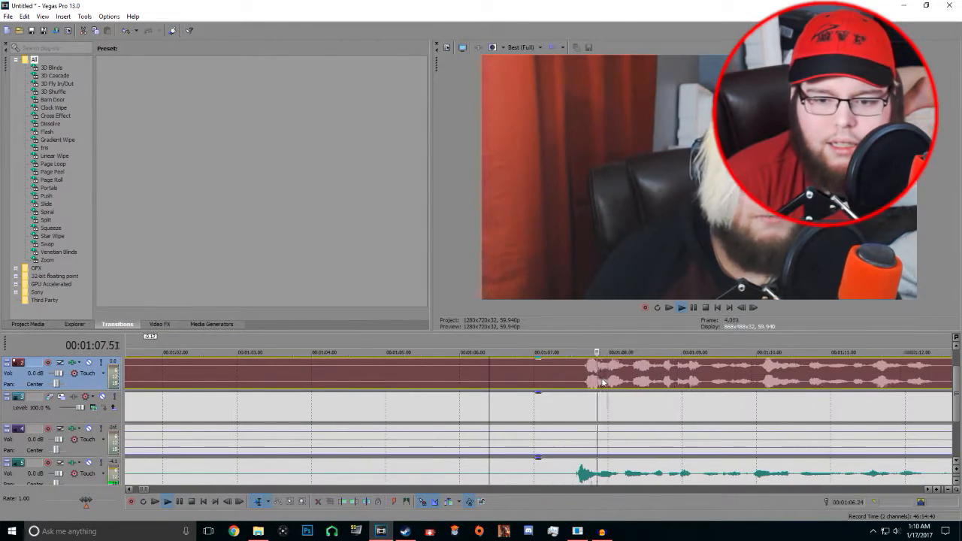
scroll(546, 379, up, 4)
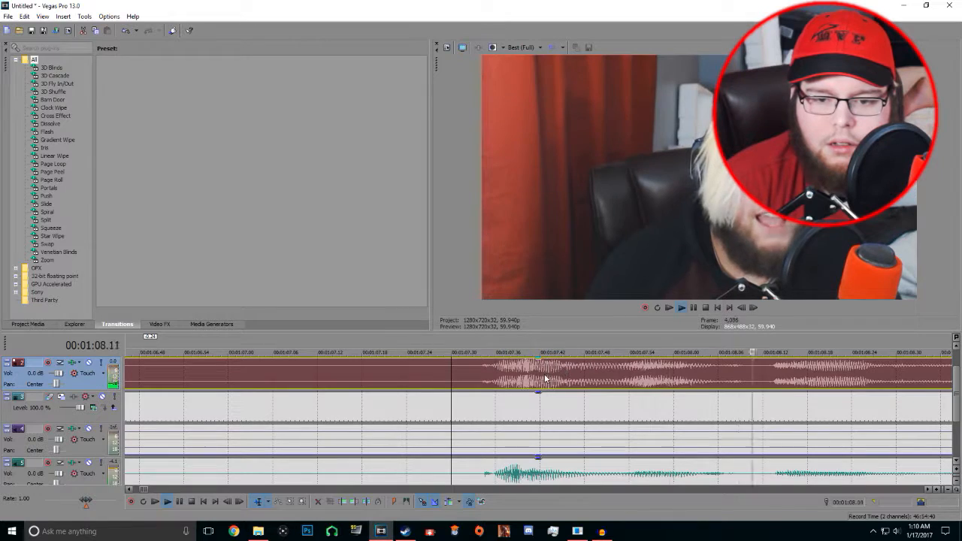
scroll(546, 380, down, 10)
key(space)
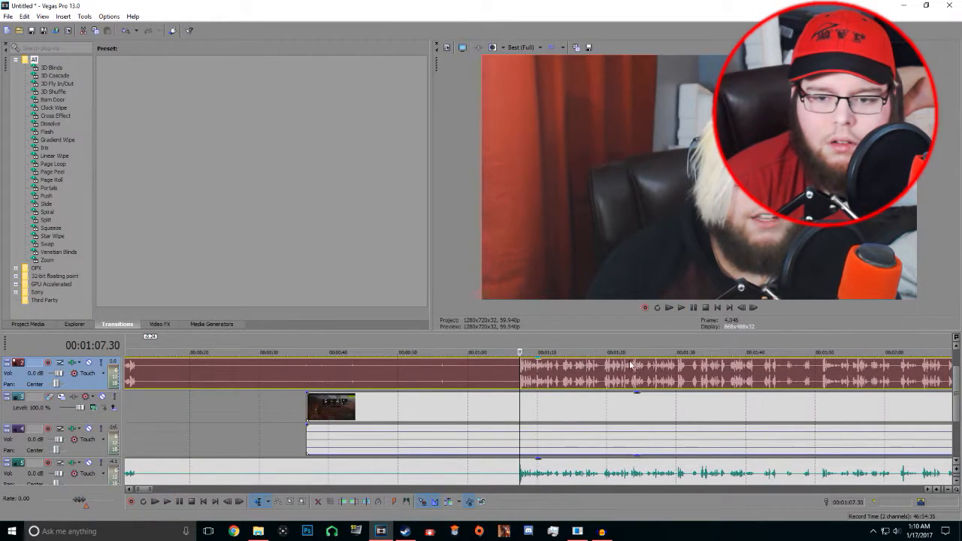
Turn the webcam recording's own audio gain down to silence and select the osiris 3 audio event
drag(628, 369, 654, 392)
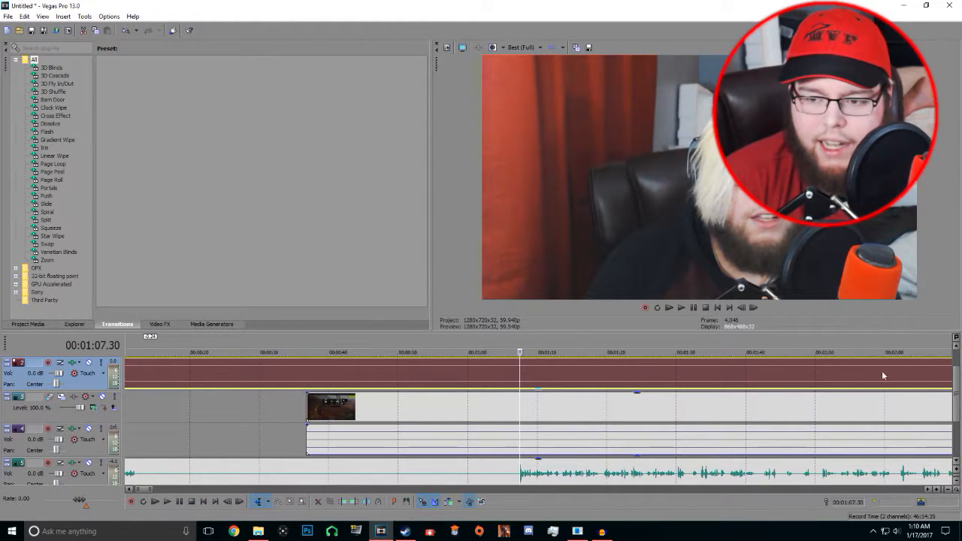
scroll(956, 400, up, 1)
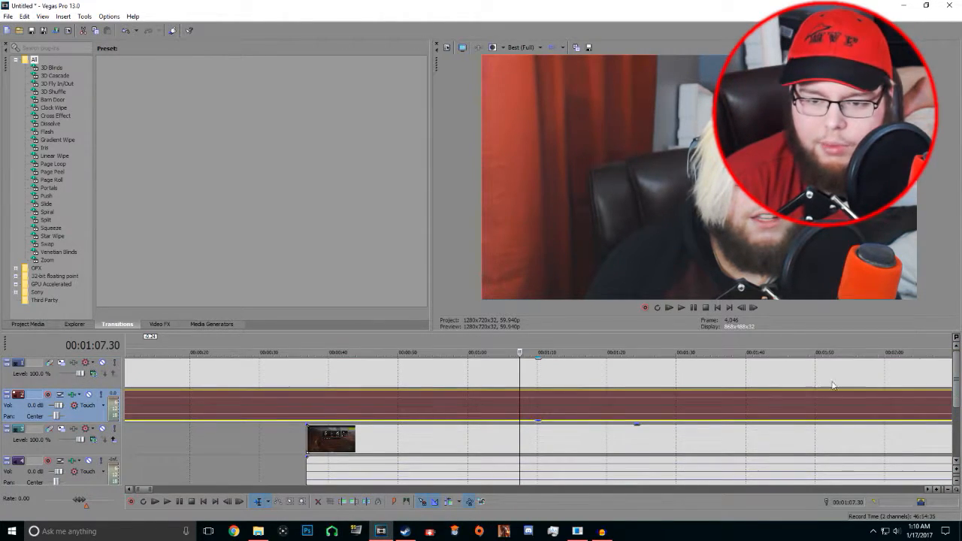
scroll(932, 442, down, 3)
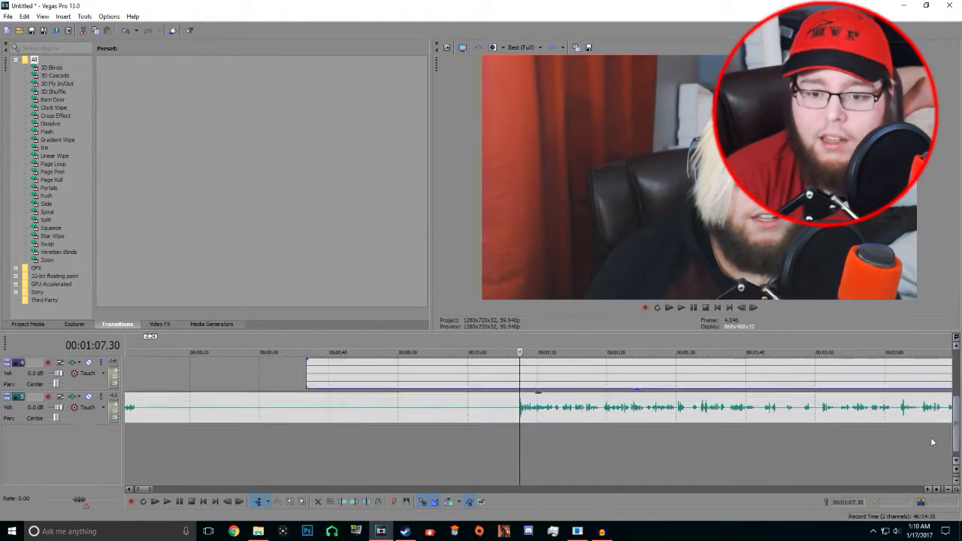
click(739, 412)
scroll(957, 344, up, 3)
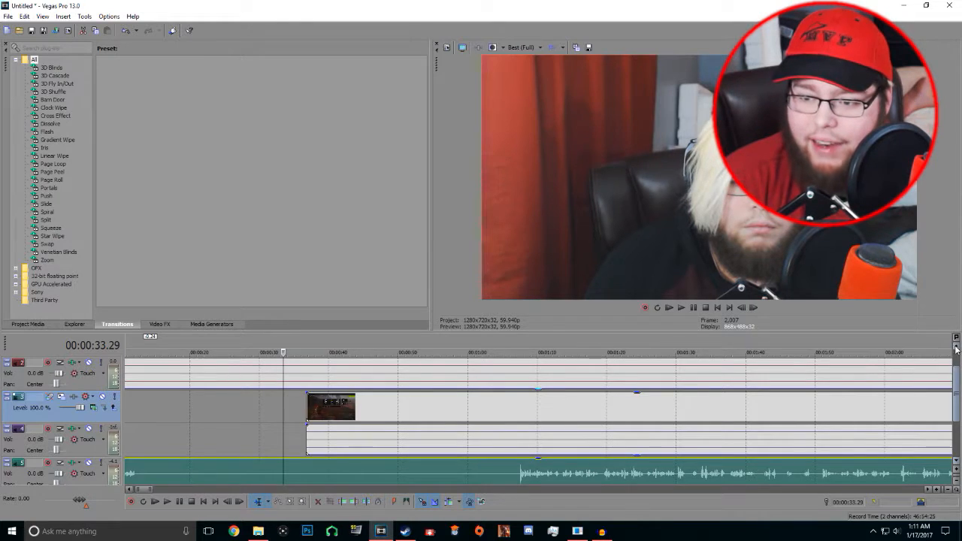
Delete the webcam recording's audio event and move the osiris 3 audio into its place on the second track
scroll(956, 349, up, 1)
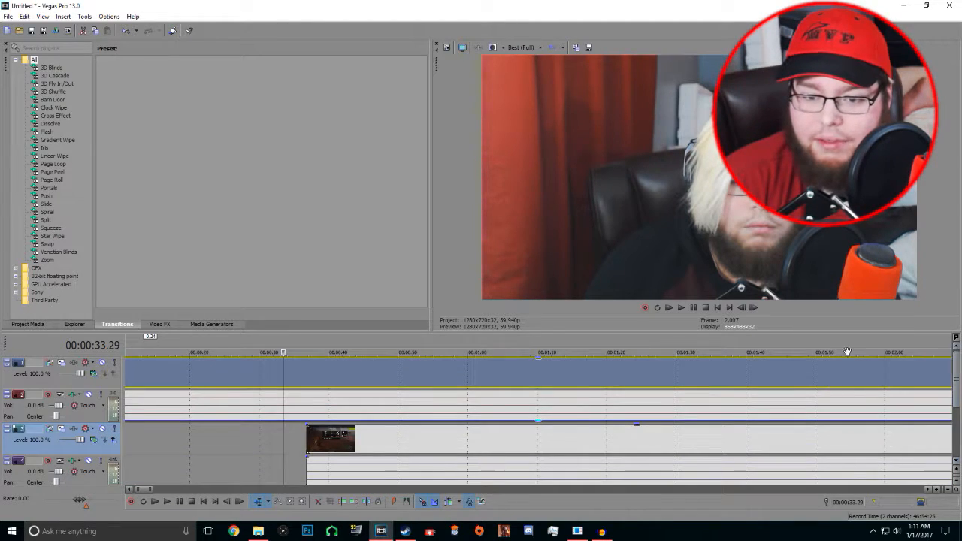
right_click(636, 402)
click(684, 196)
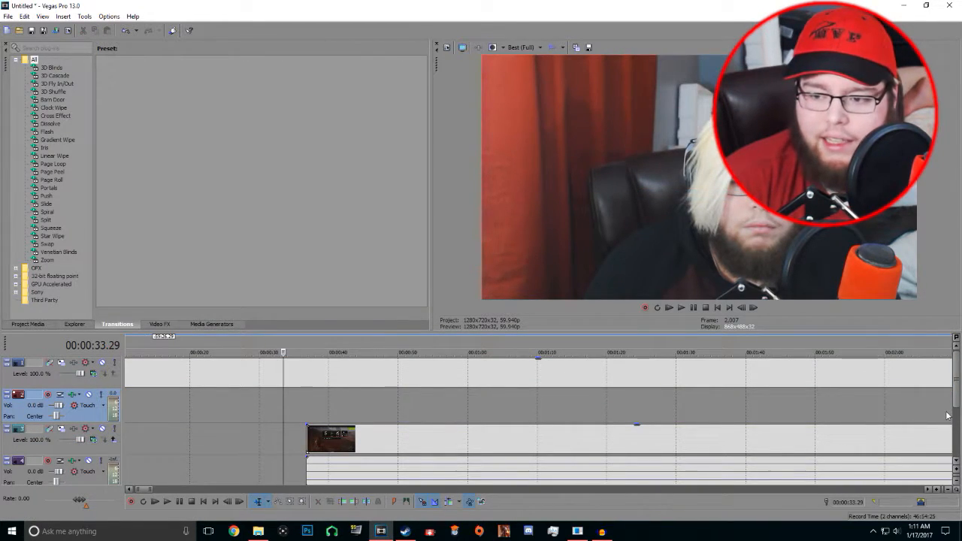
scroll(956, 430, down, 1)
drag(956, 431, 956, 443)
drag(714, 455, 706, 406)
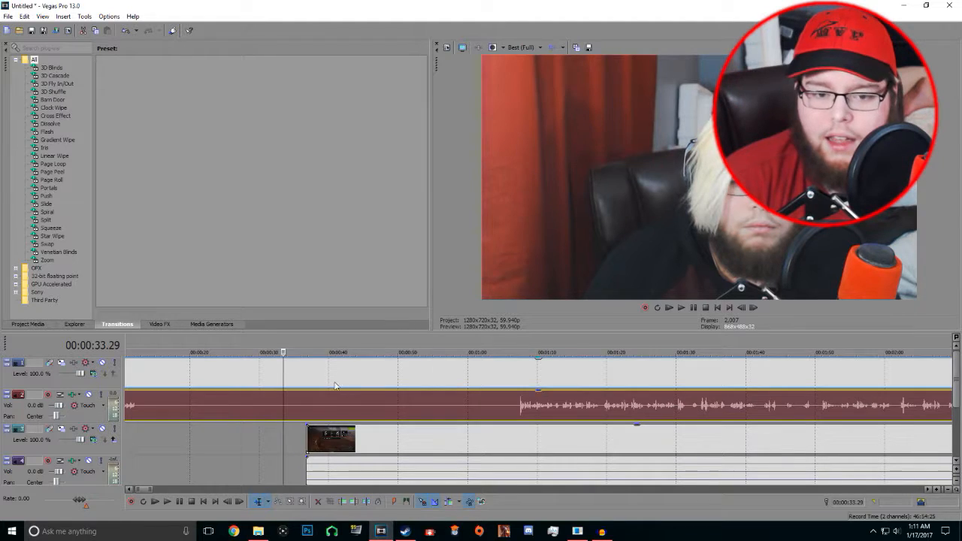
Play the section from about 00:01:04 to check the webcam video against the osiris 3 audio, stopping near 00:01:07
click(260, 453)
drag(299, 374, 267, 386)
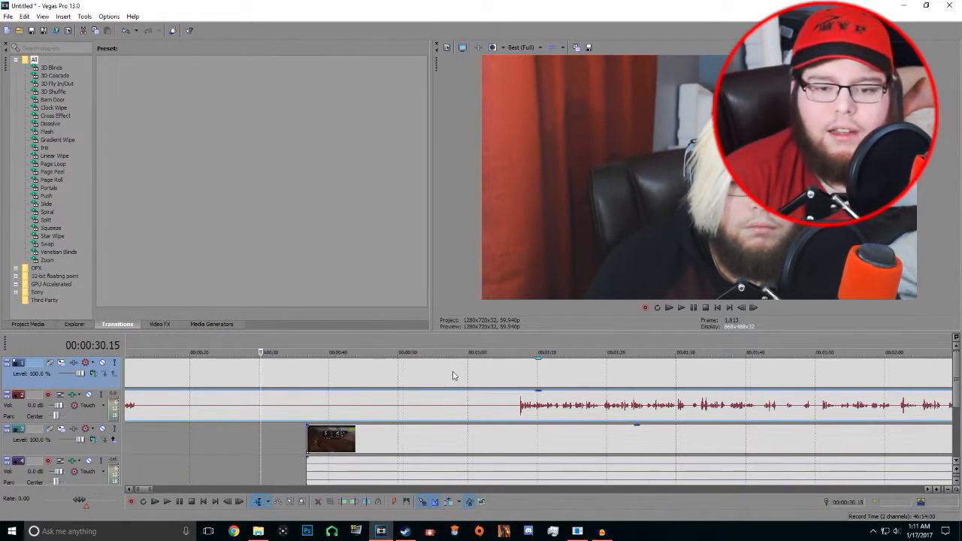
scroll(453, 376, down, 4)
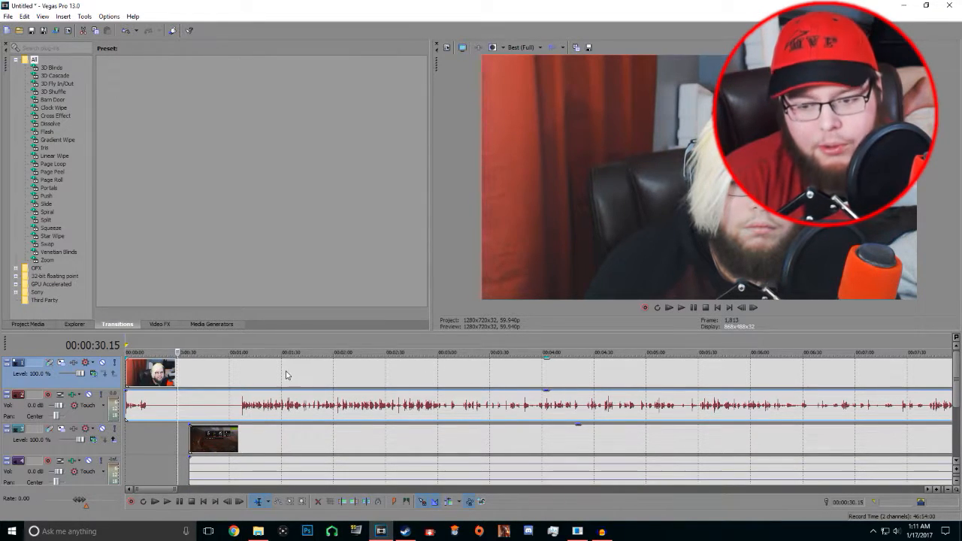
drag(241, 344, 236, 343)
key(space)
scroll(263, 360, up, 4)
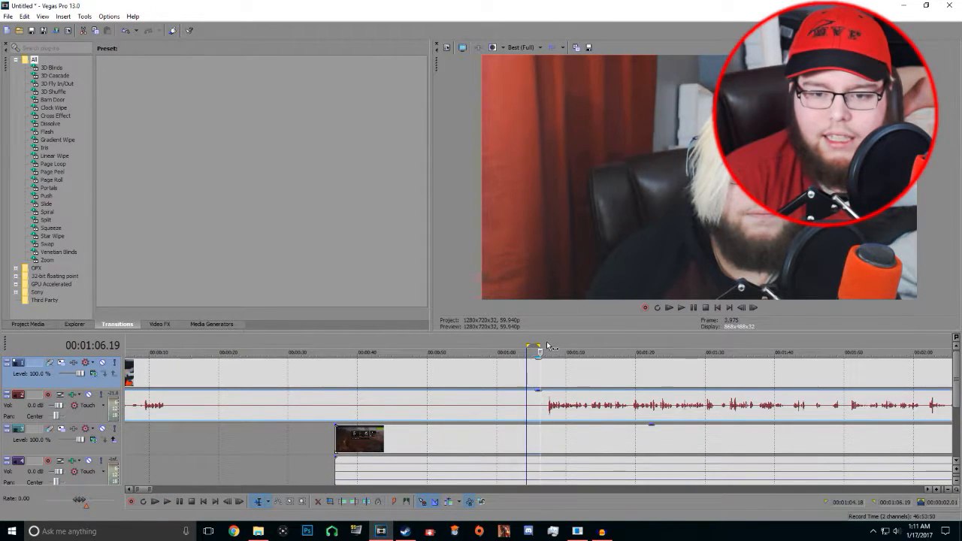
key(space)
scroll(612, 380, up, 4)
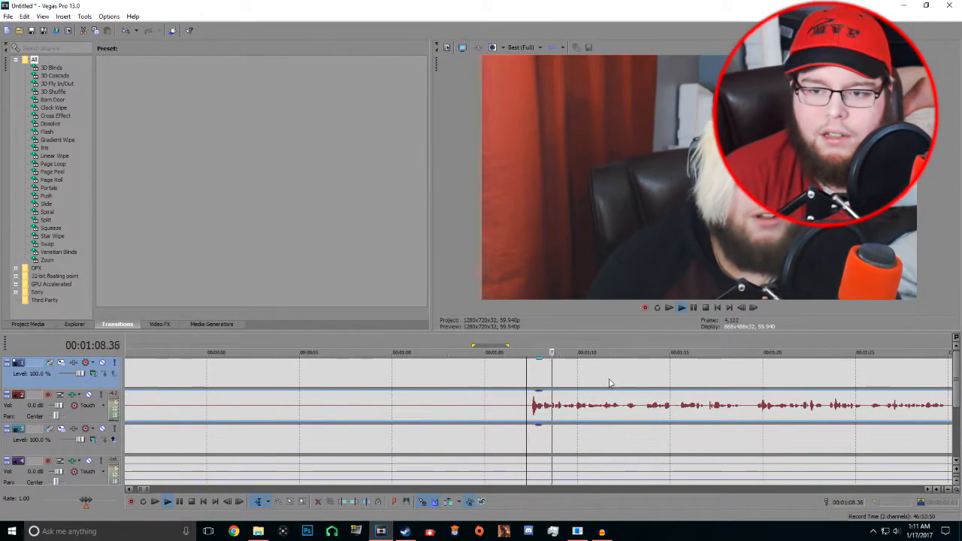
key(space)
click(478, 405)
scroll(486, 399, down, 8)
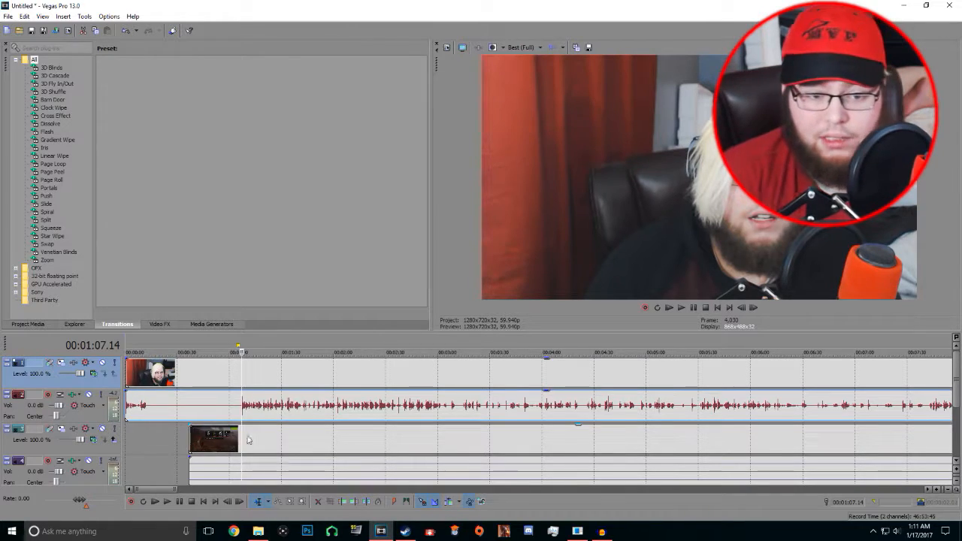
Open pan/crop for the webcam video event at about 00:02:00 and apply the fc 2 preset
right_click(332, 377)
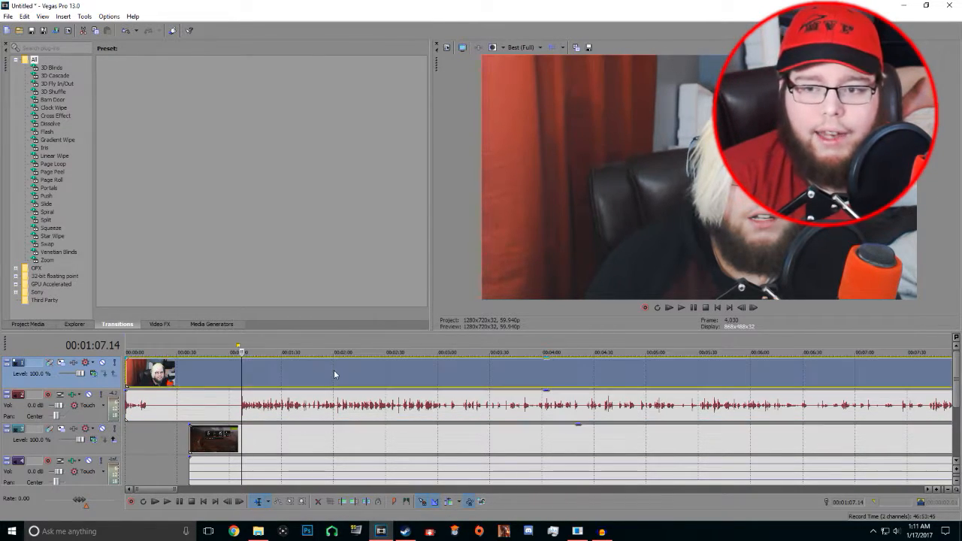
right_click(299, 374)
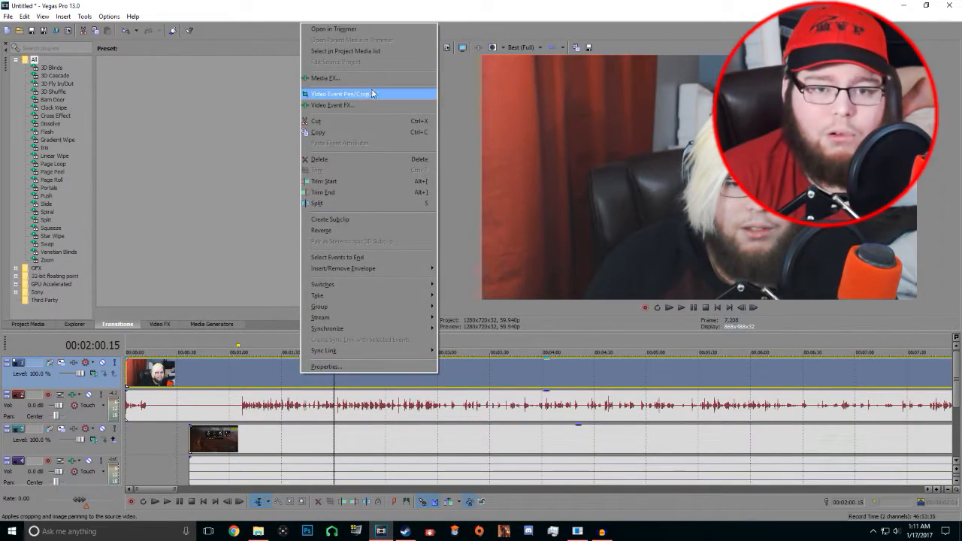
click(371, 91)
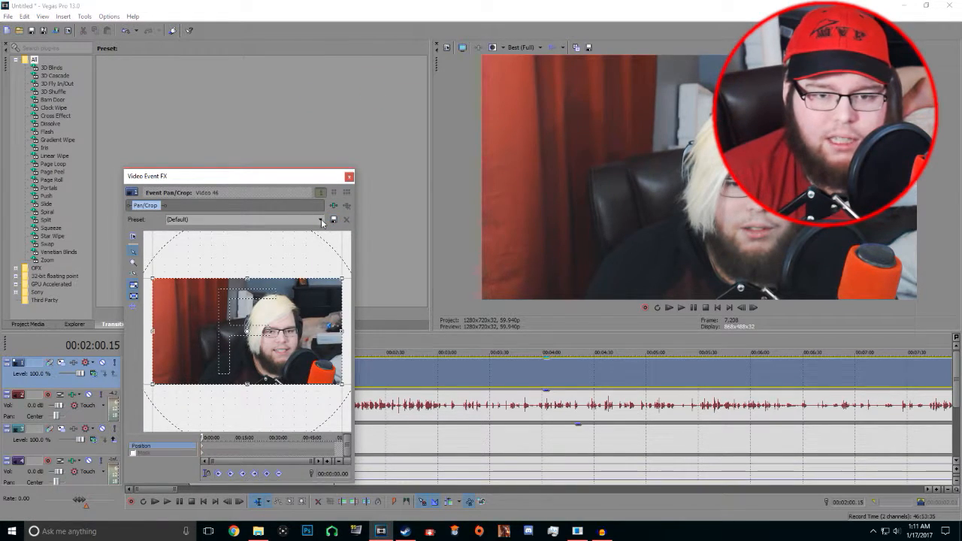
click(321, 220)
click(225, 281)
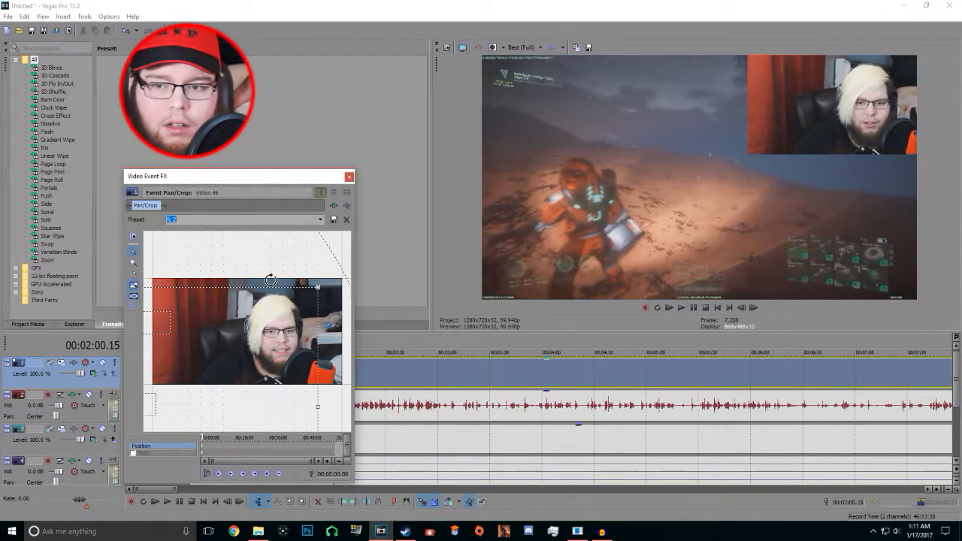
Try the facecam pan/crop preset on the webcam event, then return to the fc 2 preset
click(320, 219)
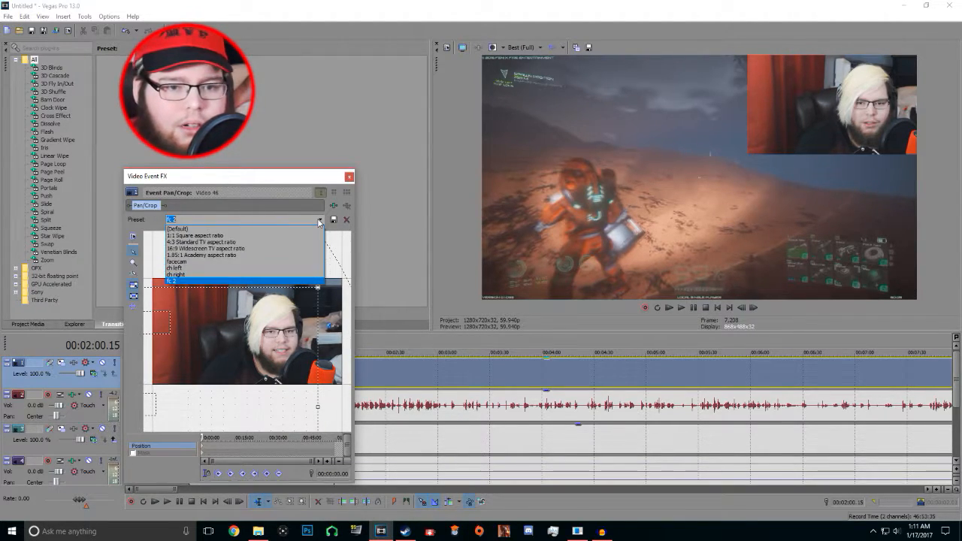
click(228, 263)
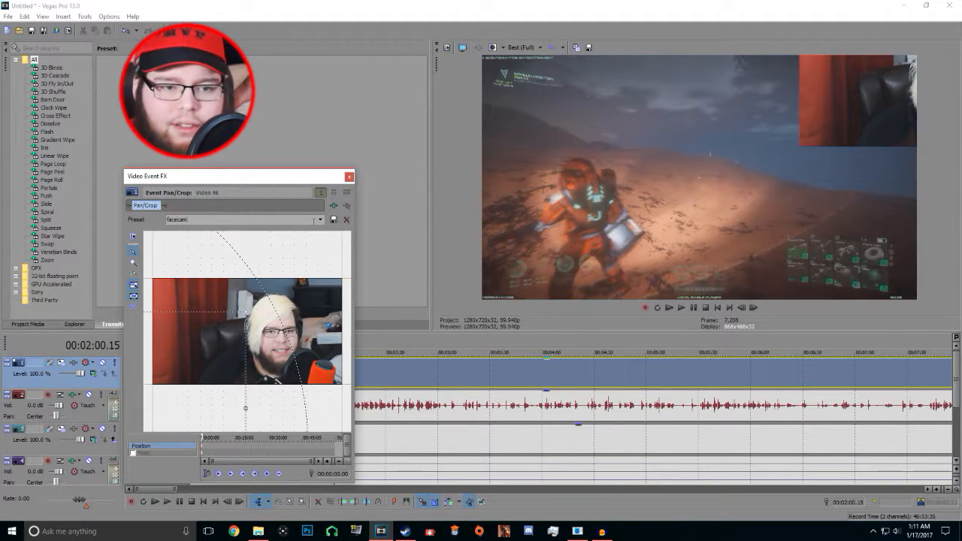
click(320, 220)
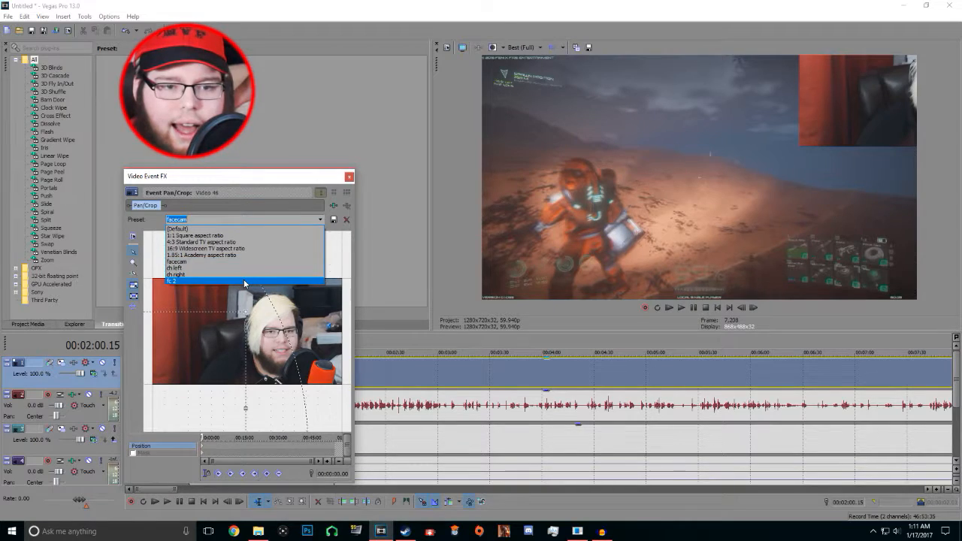
click(243, 279)
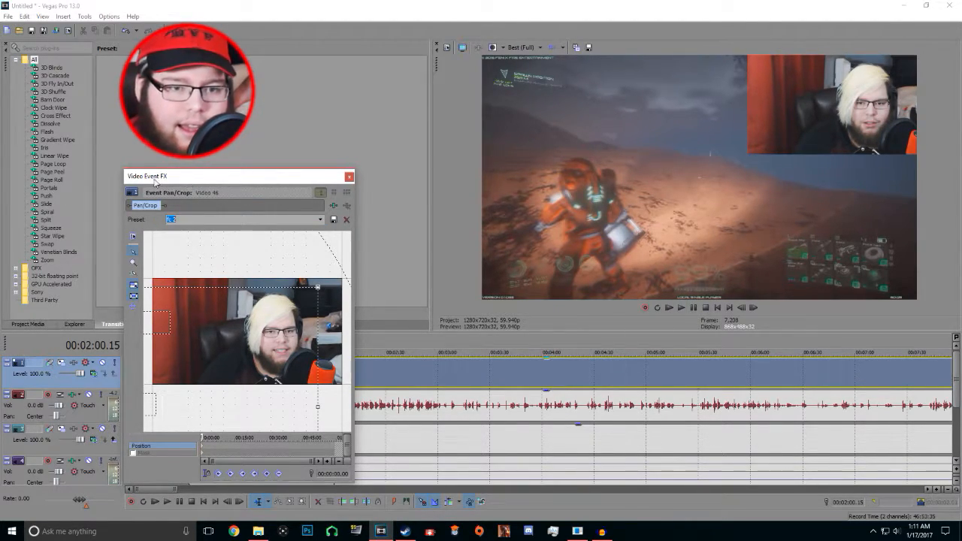
Bring up the video effects library and play the combined webcam and gameplay footage from about 00:04:16
drag(240, 177, 284, 224)
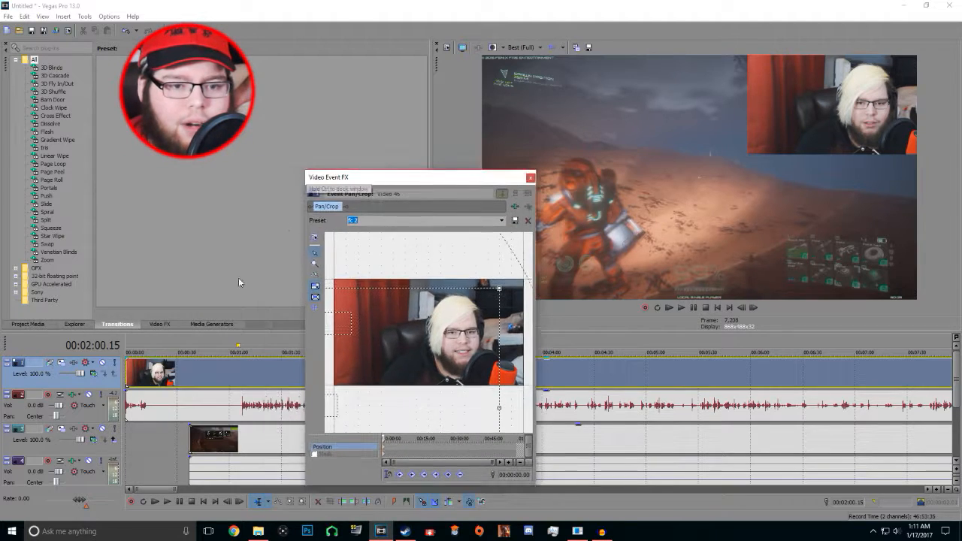
click(156, 324)
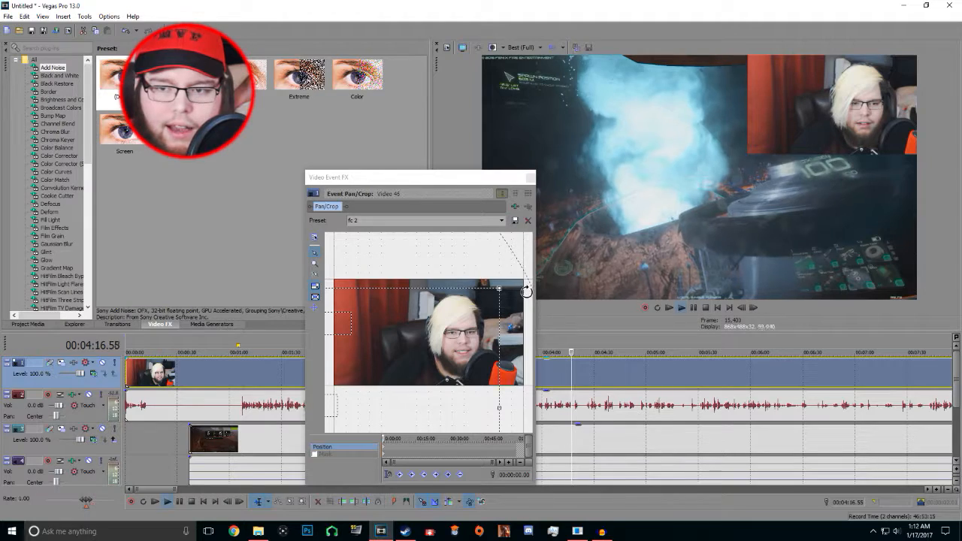
key(space)
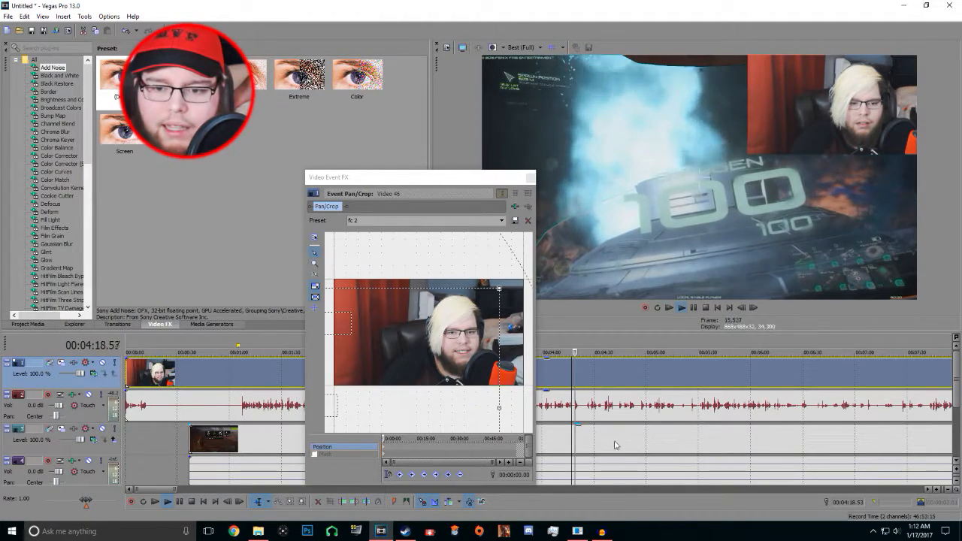
Disable resampling on both the gameplay video event and the webcam video event, then stop playback
right_click(617, 442)
mouse_move(659, 350)
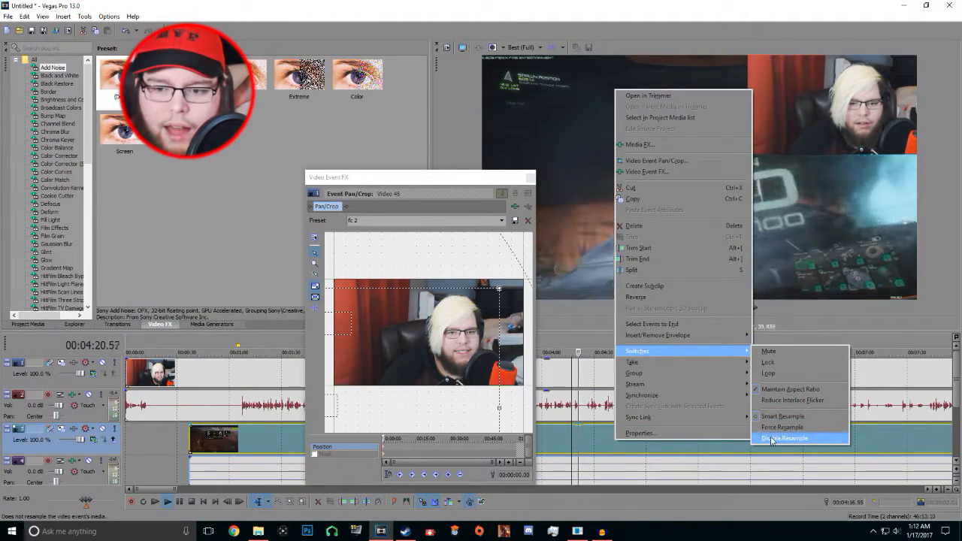
click(774, 438)
right_click(606, 373)
mouse_move(652, 289)
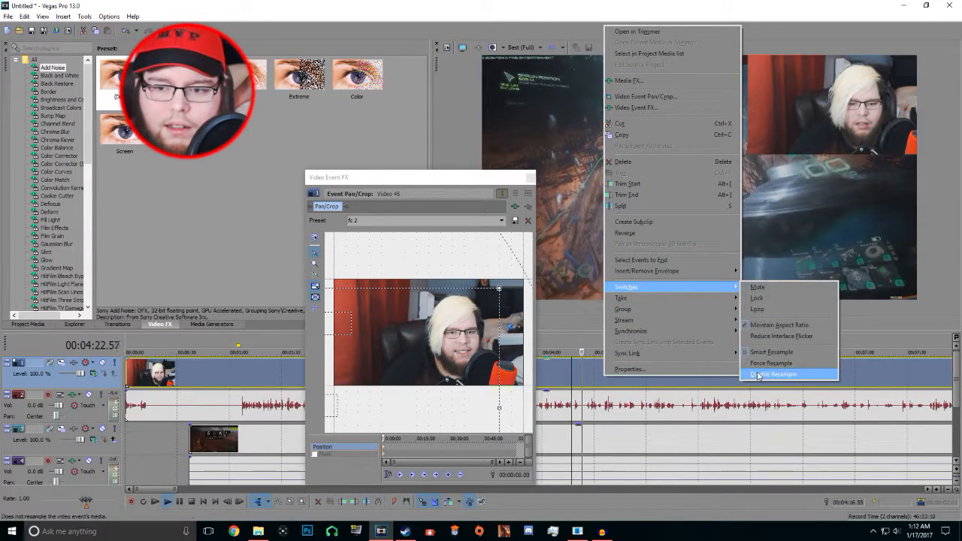
click(745, 374)
key(space)
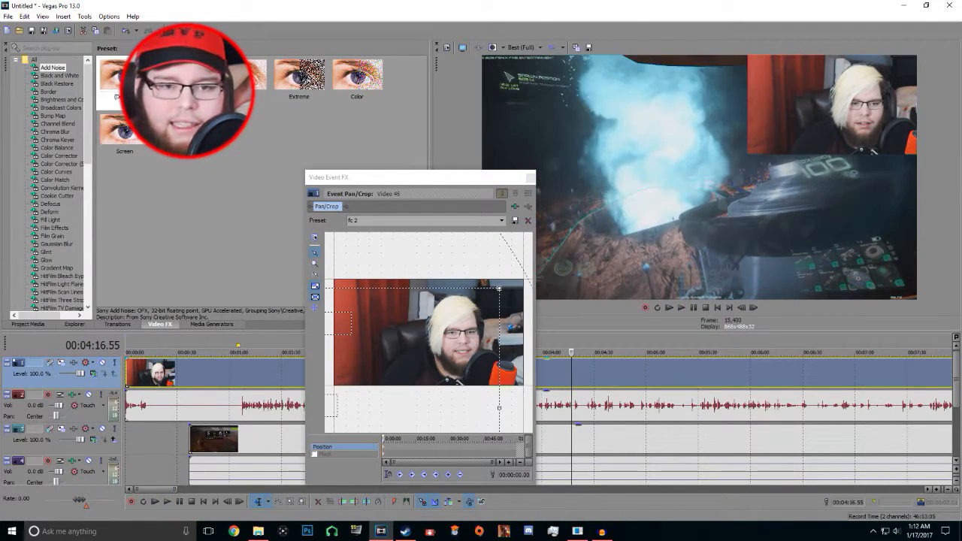
Add the Cookie Cutter effect to the webcam video event and apply its Face cam preset
click(58, 196)
drag(124, 188, 265, 379)
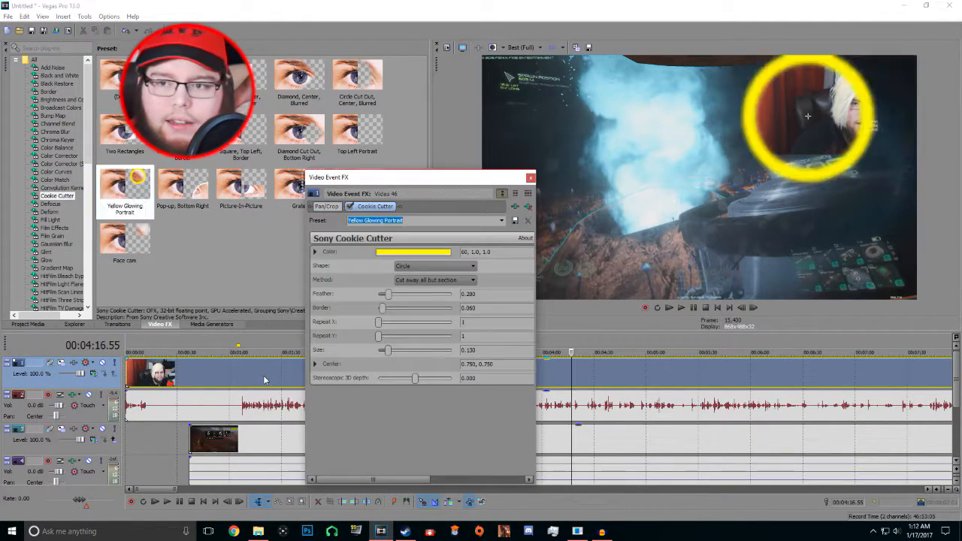
click(502, 220)
click(407, 325)
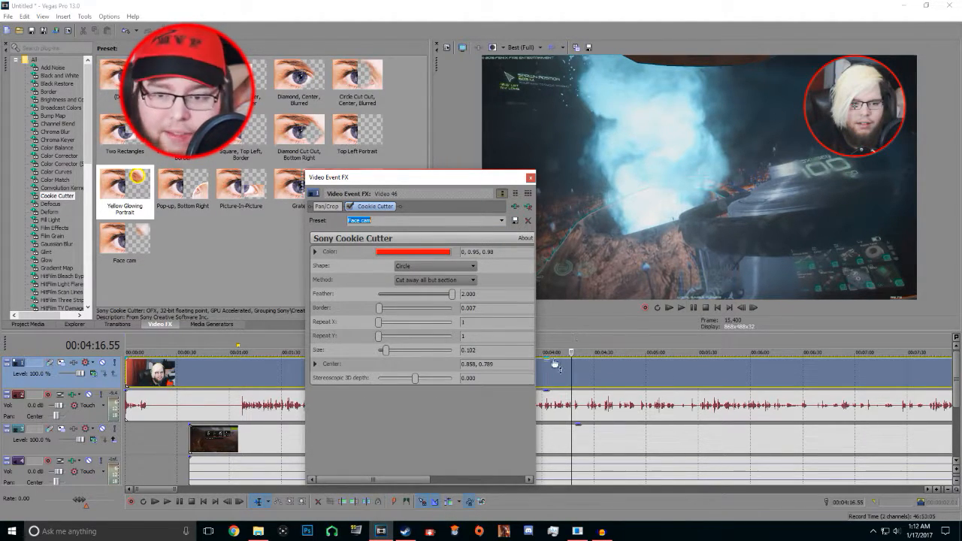
Play from about 00:04:19 to check the circular webcam overlay, then stop and close the effect settings
click(577, 334)
key(space)
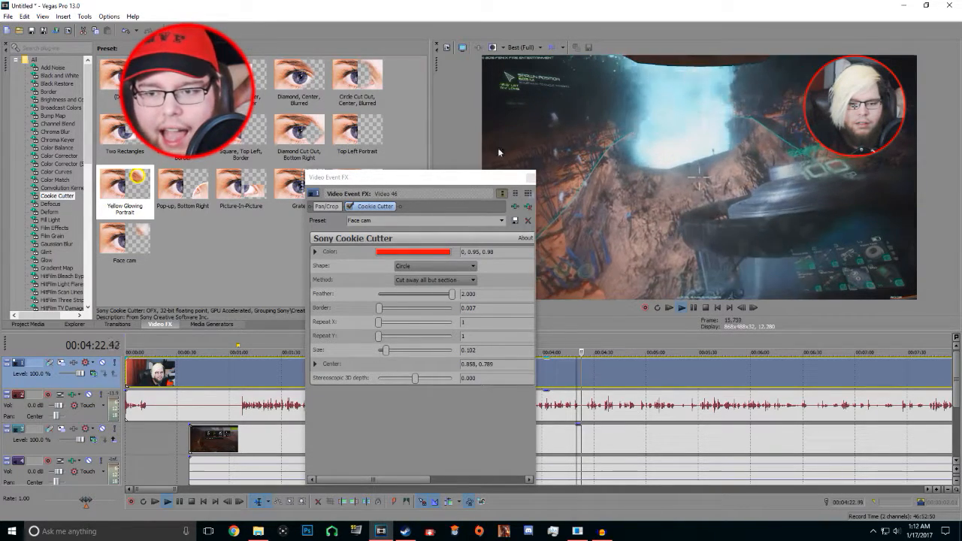
key(space)
click(526, 185)
click(530, 178)
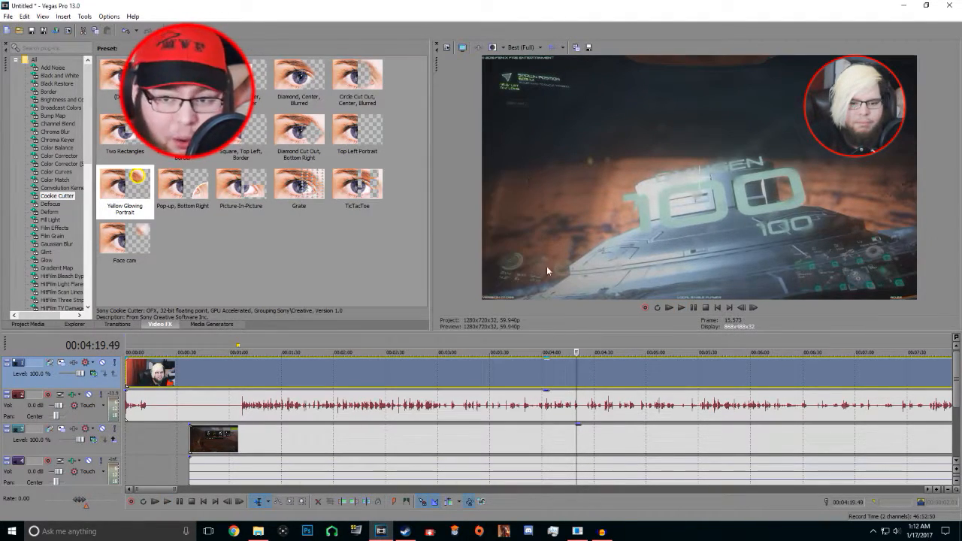
Shift the gameplay capture and its audio later on the timeline by 4.48, with the playhead at 00:03:44.37
click(514, 337)
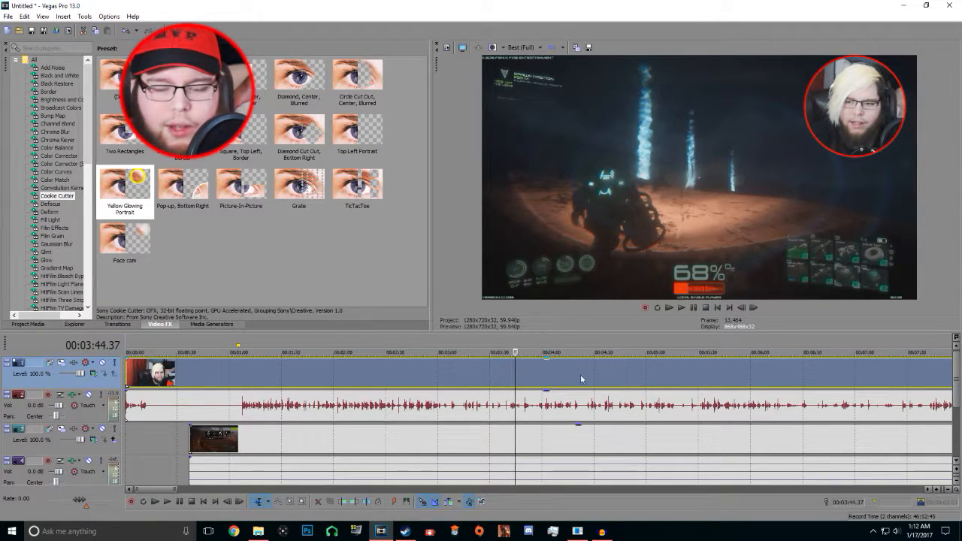
scroll(567, 361, down, 3)
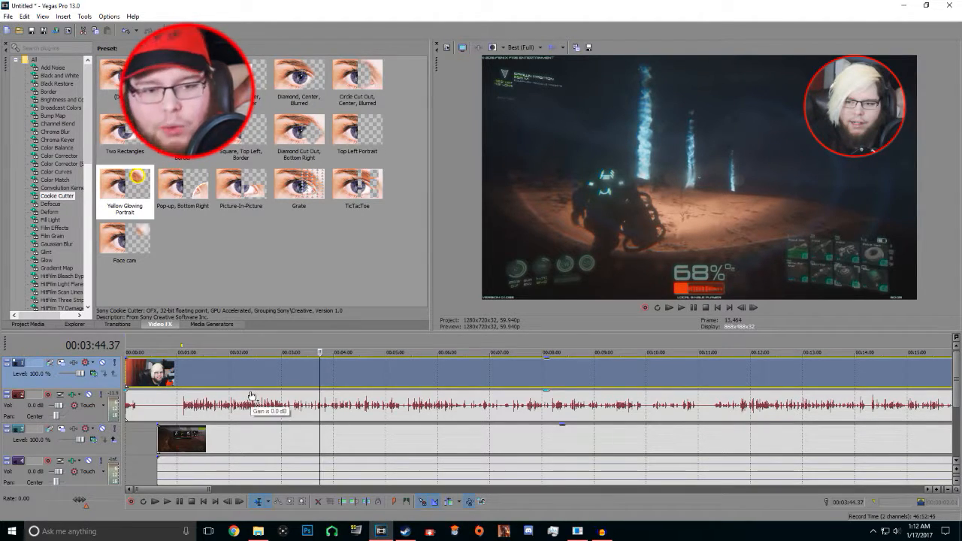
scroll(270, 406, up, 3)
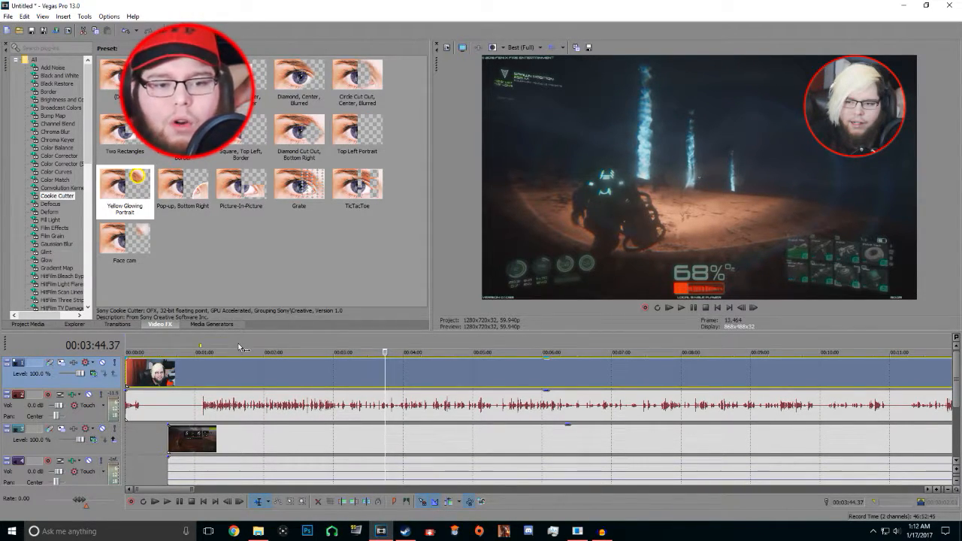
scroll(244, 344, up, 3)
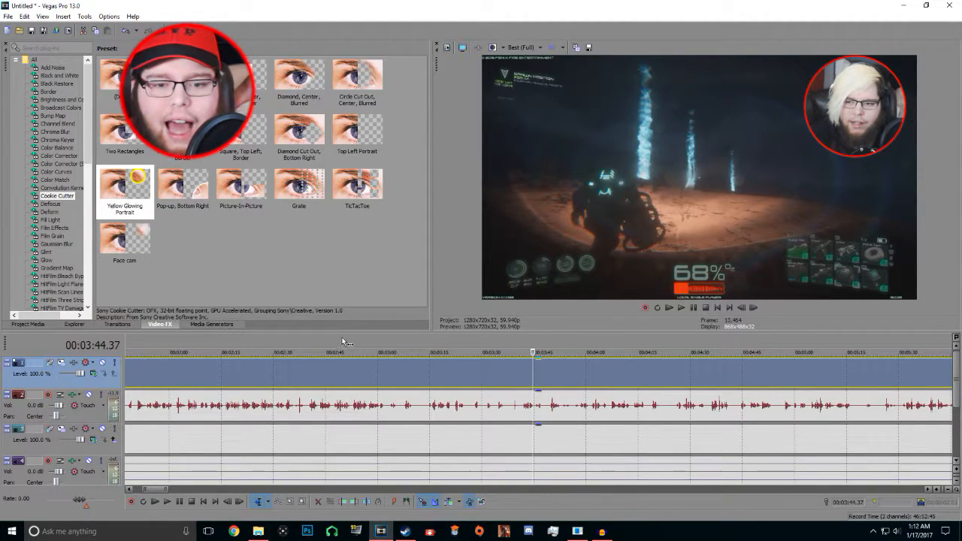
scroll(208, 465, down, 4)
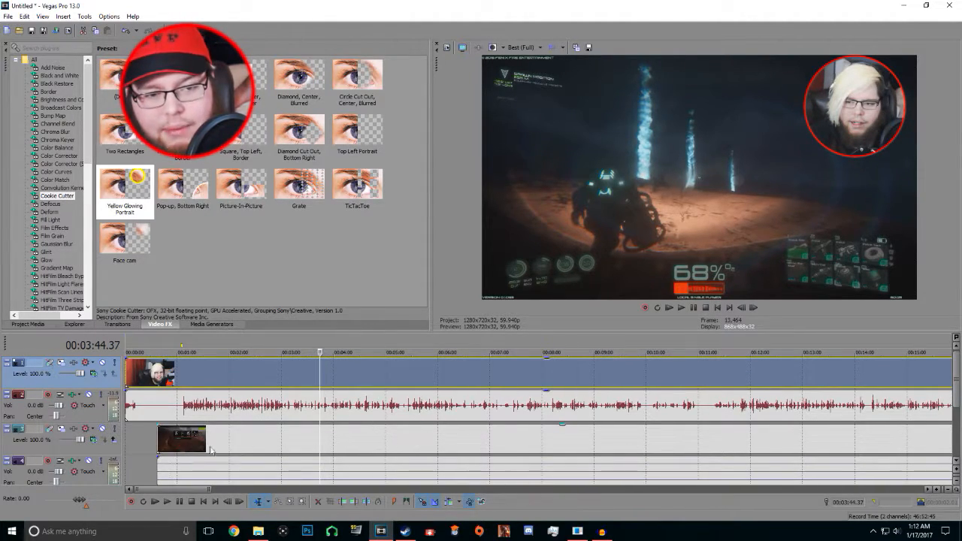
click(245, 453)
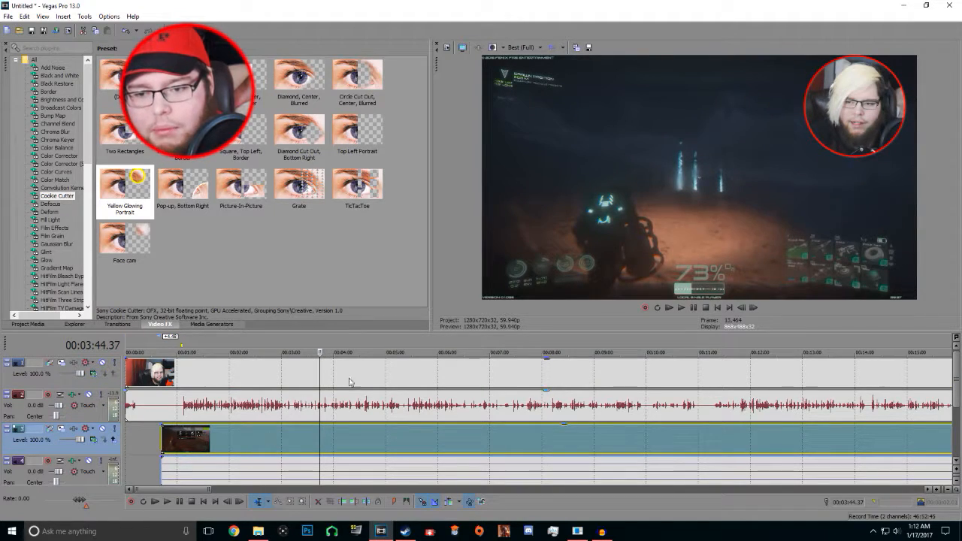
Inspect the shifted gameplay against the webcam overlay at 00:03:17.49 and 00:02:51.17
click(296, 346)
scroll(322, 379, up, 5)
scroll(253, 369, down, 4)
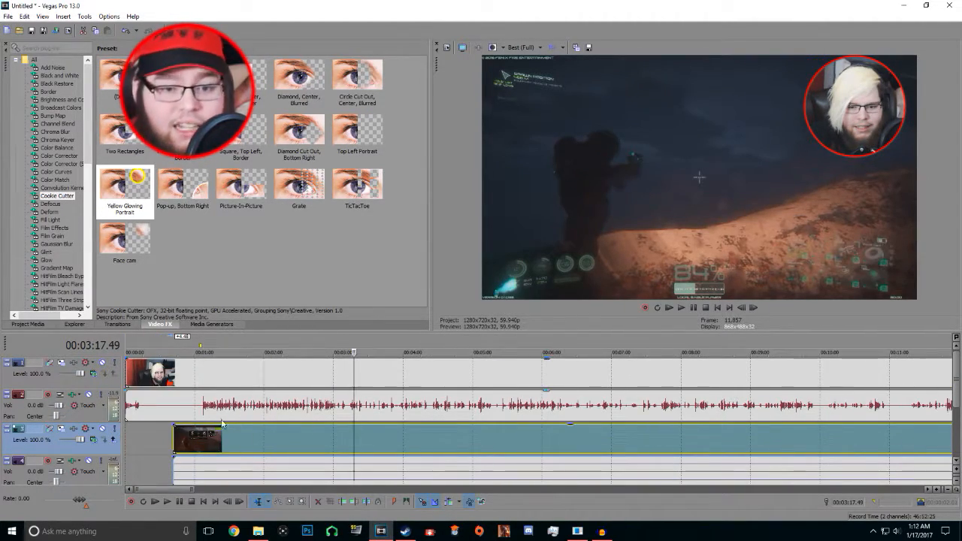
click(323, 346)
scroll(324, 354, up, 4)
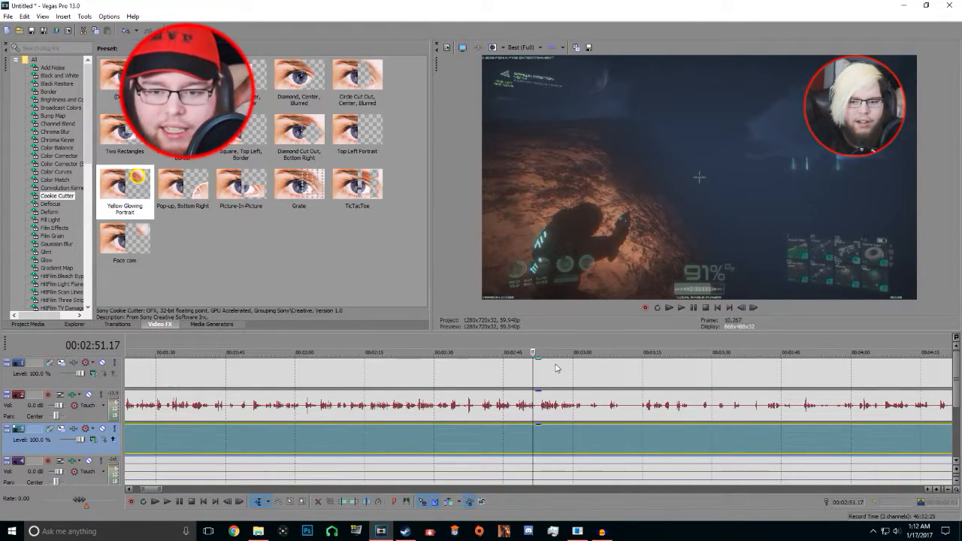
Open the hello neighbor 3 project from the Documents folder without saving the current untitled project
click(18, 30)
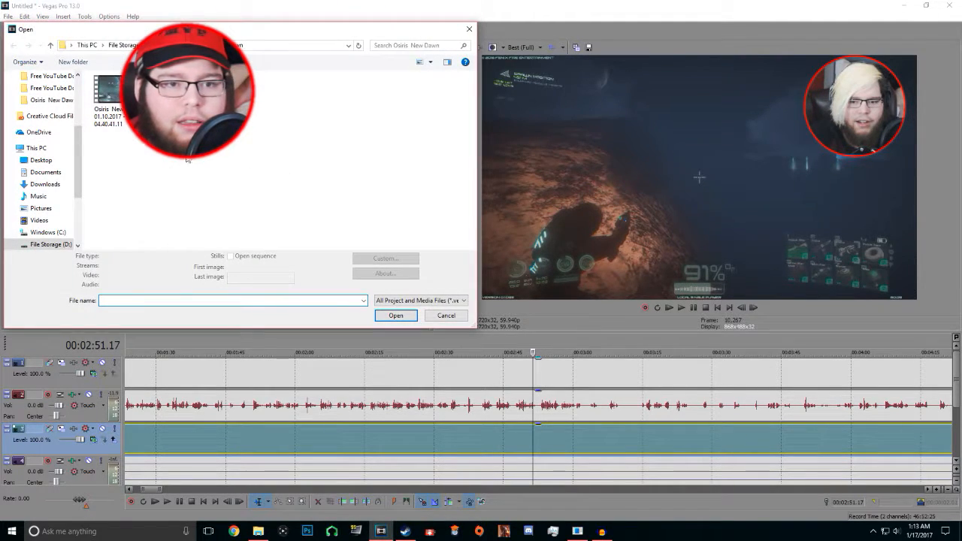
scroll(73, 119, up, 4)
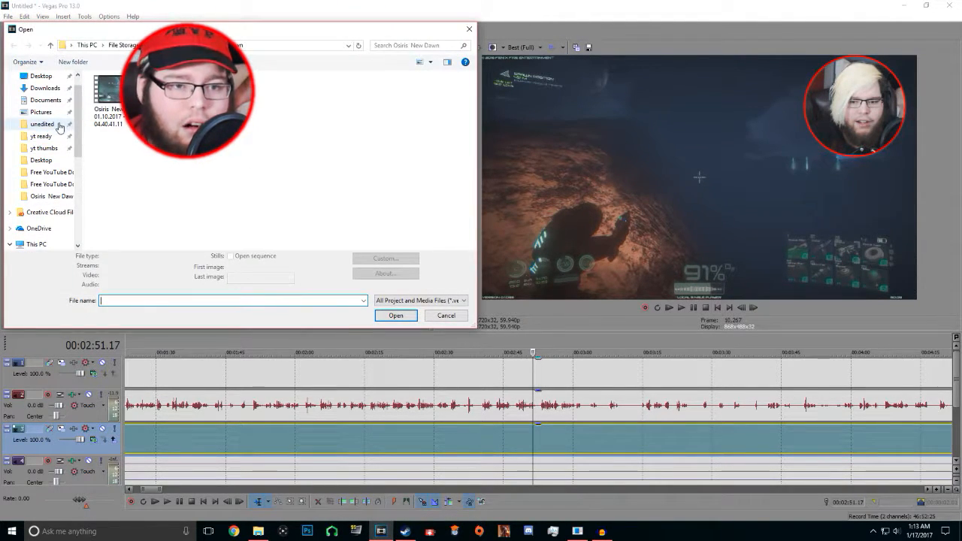
scroll(57, 150, up, 1)
click(45, 120)
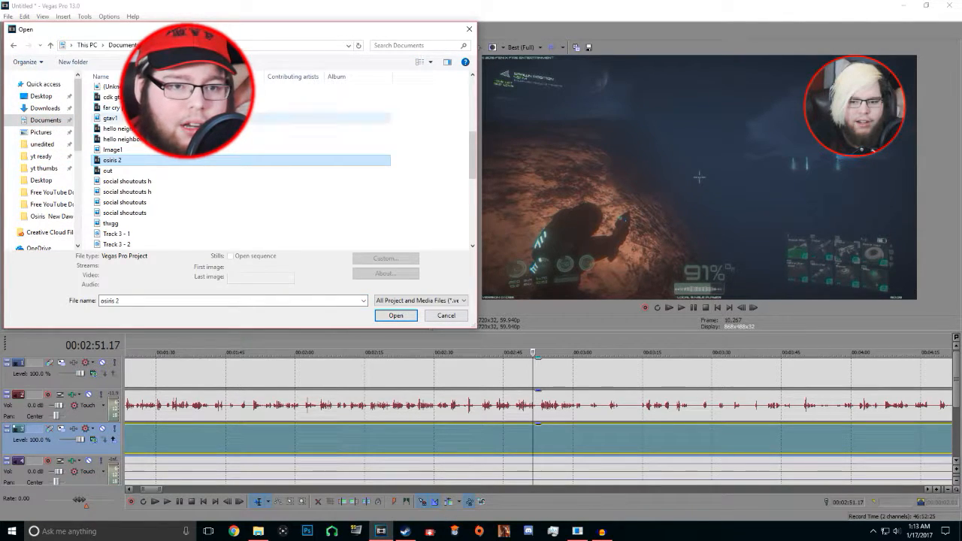
click(188, 139)
click(396, 316)
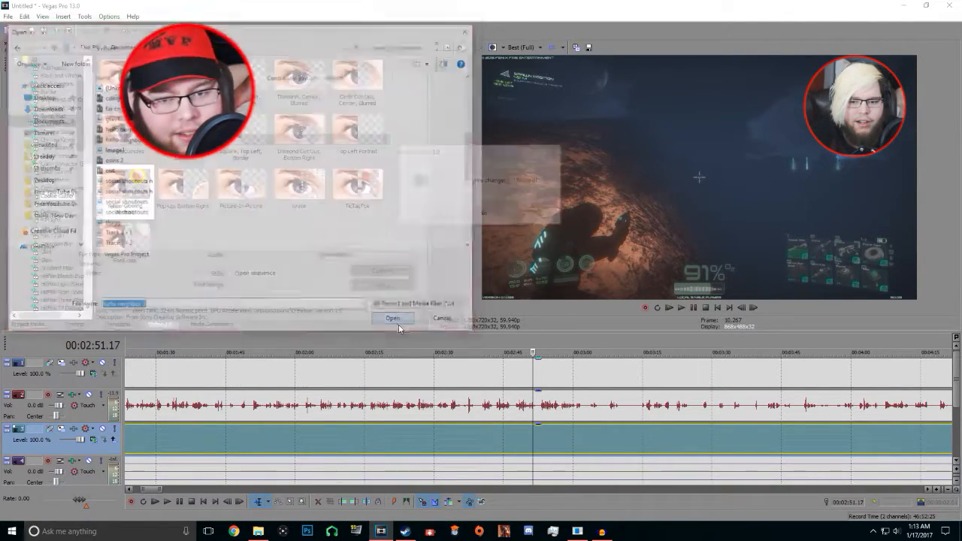
click(487, 214)
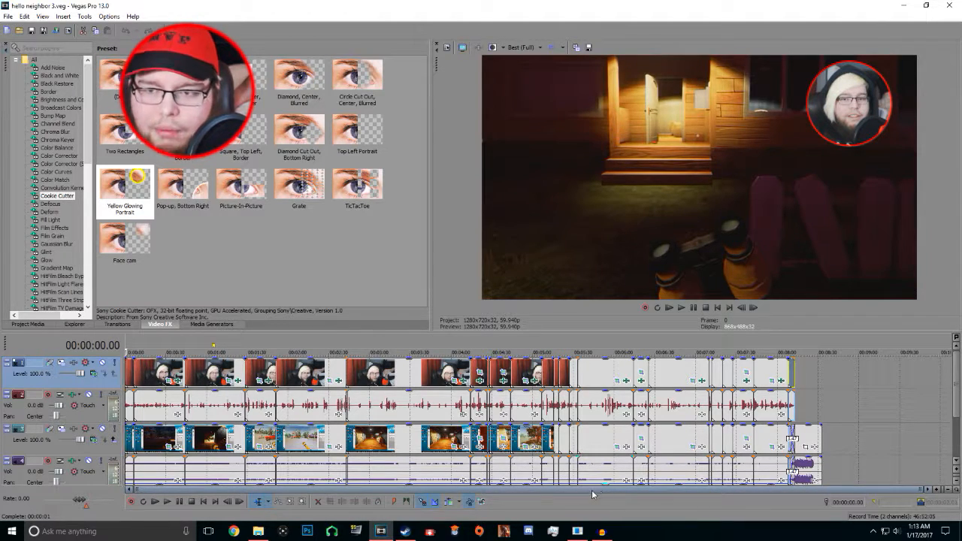
Play the edited hello neighbor 3 timeline from about 00:02:36 to review its cuts, then stop playback
click(336, 345)
key(space)
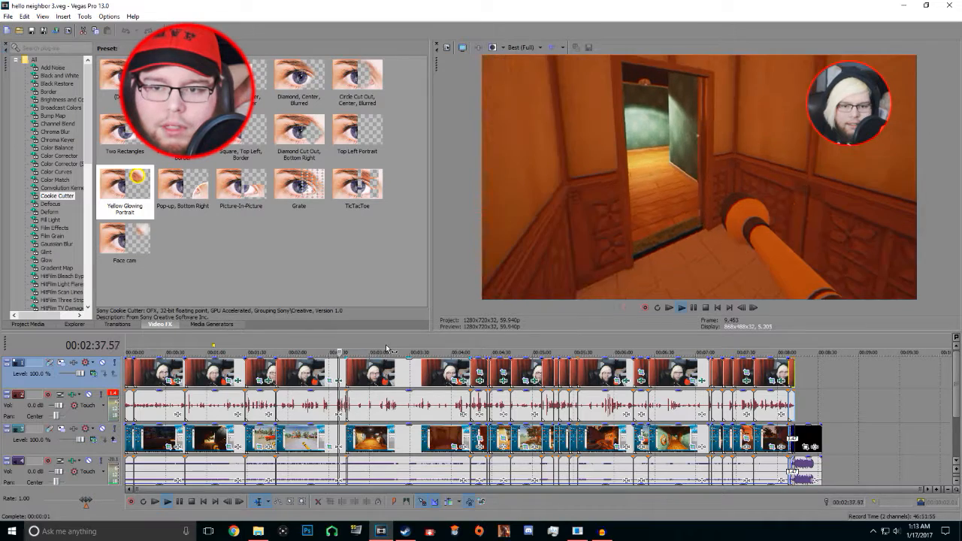
scroll(605, 354, up, 3)
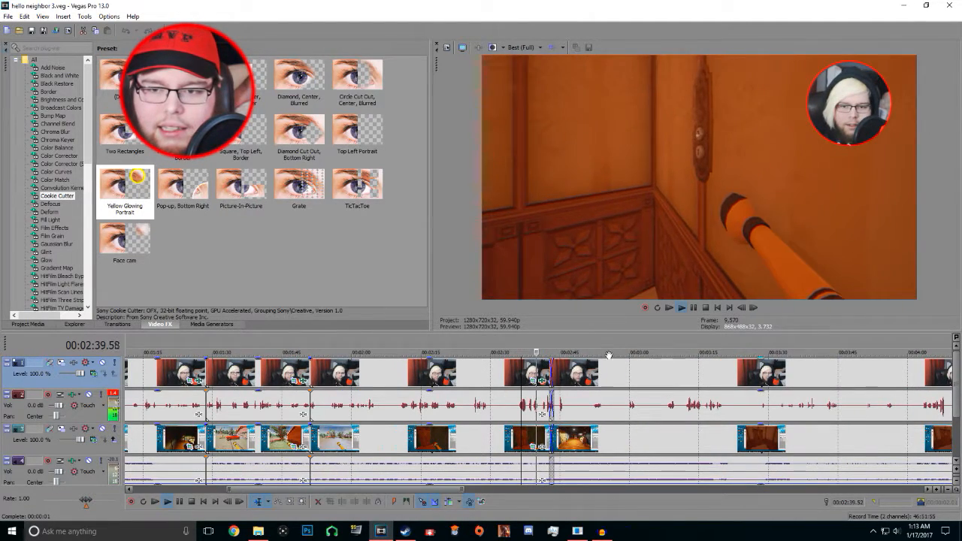
scroll(605, 350, up, 2)
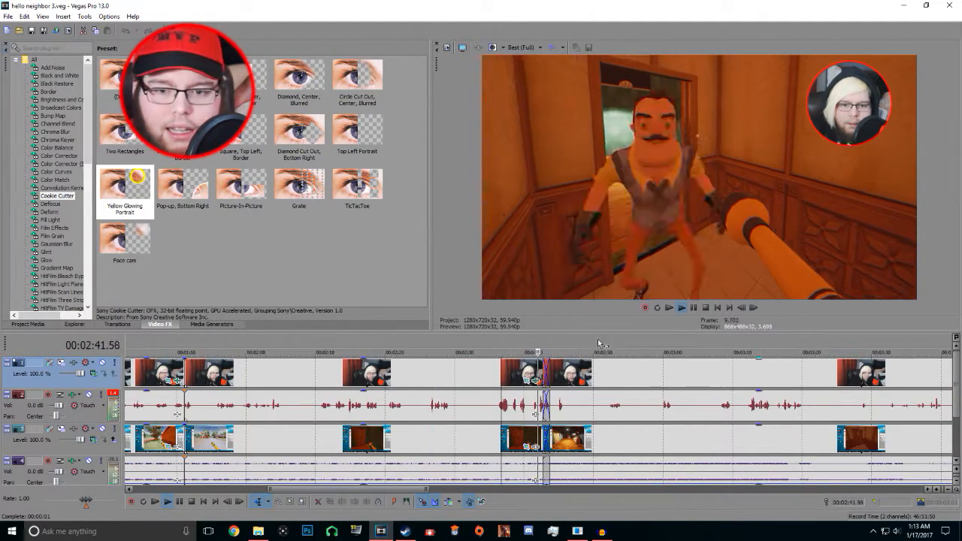
key(space)
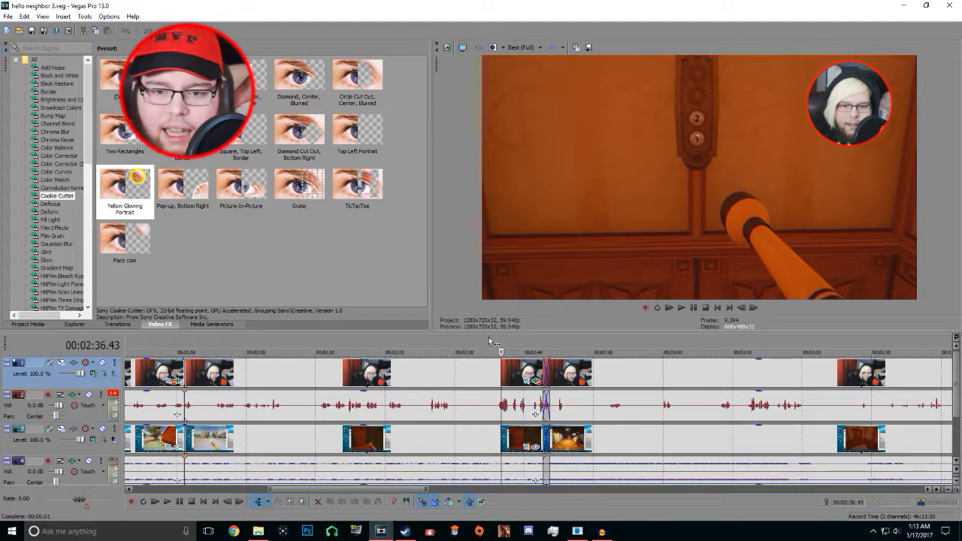
Build a dynamic RAM preview of the transition near 00:02:41 and play back the section from 00:02:41.25 to 00:02:45.01
drag(482, 338, 568, 347)
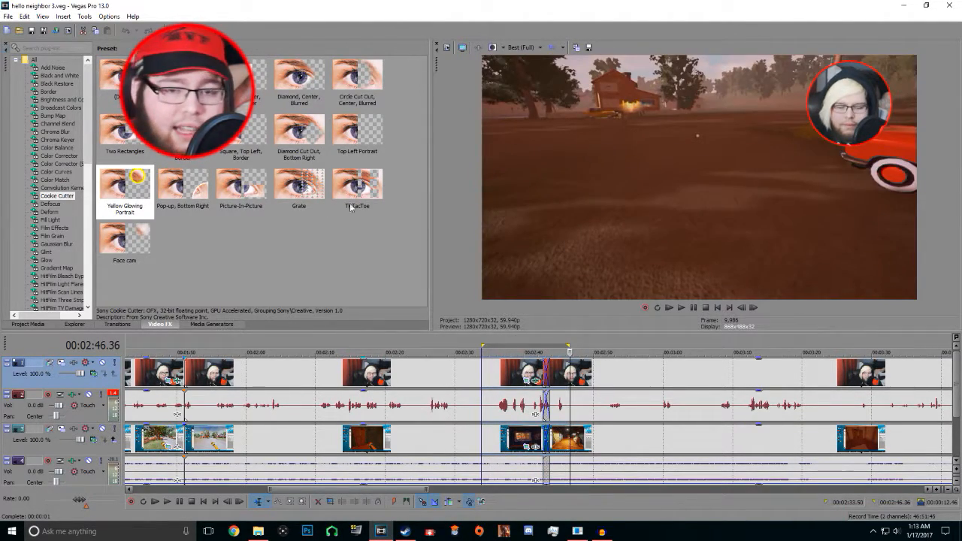
click(94, 17)
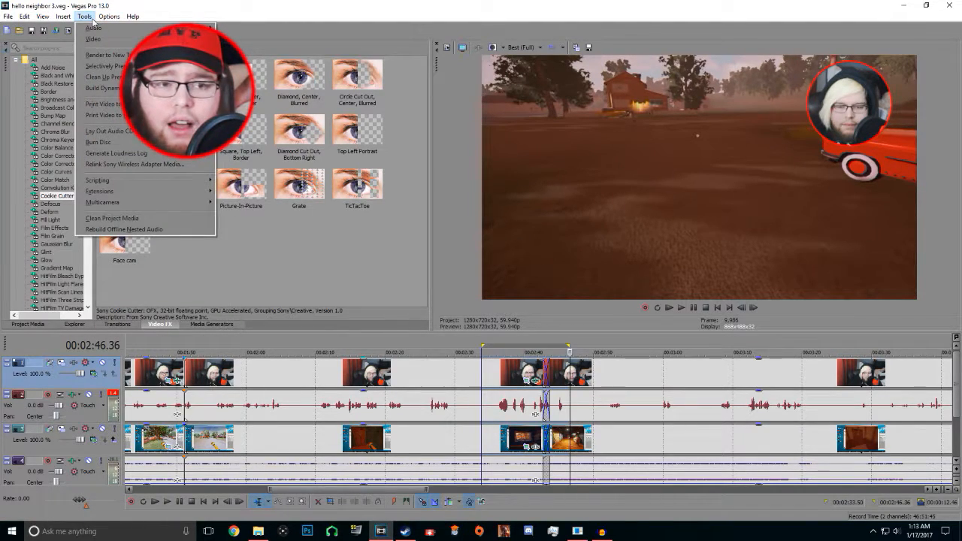
click(117, 92)
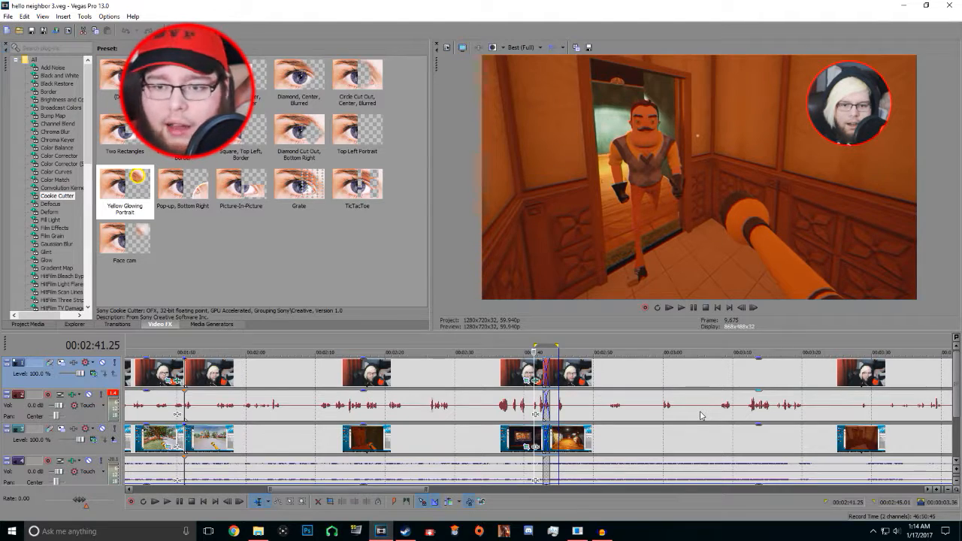
key(space)
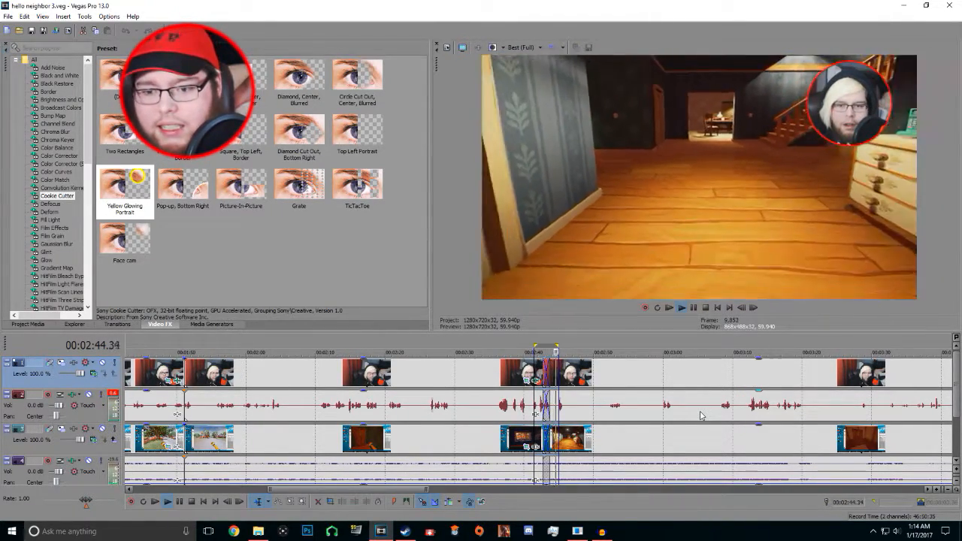
key(space)
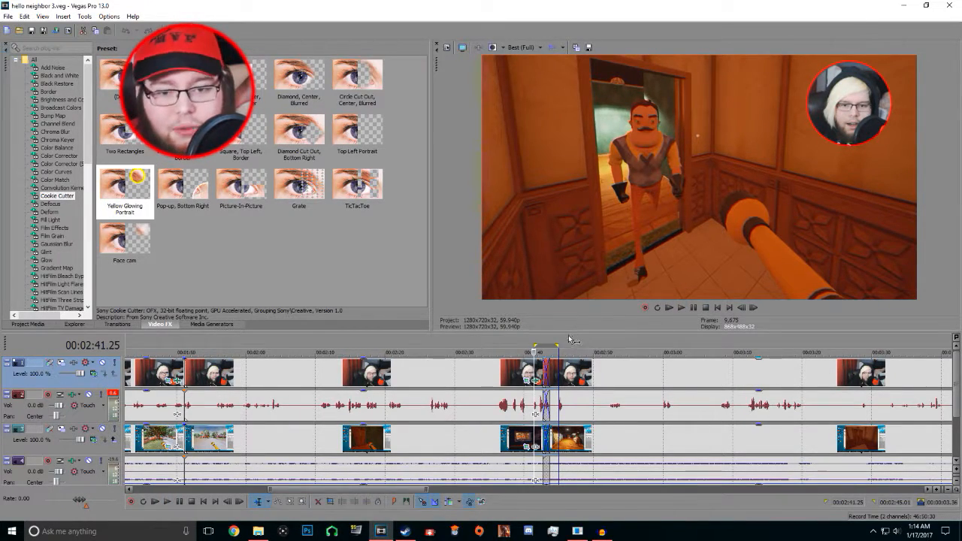
Examine the final webcam events and the outro screen around 00:08:27.36 at the end of the project
scroll(568, 344, down, 5)
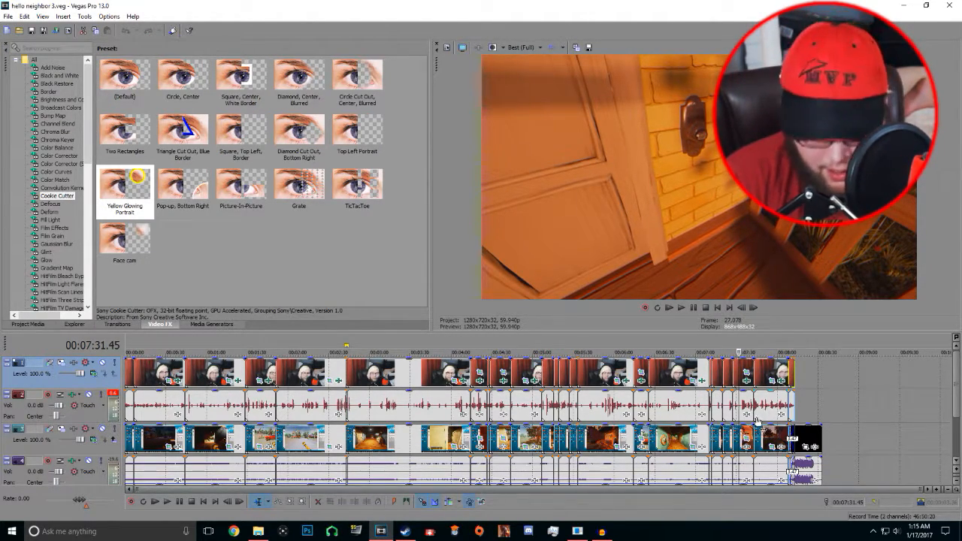
click(769, 375)
scroll(766, 378, up, 4)
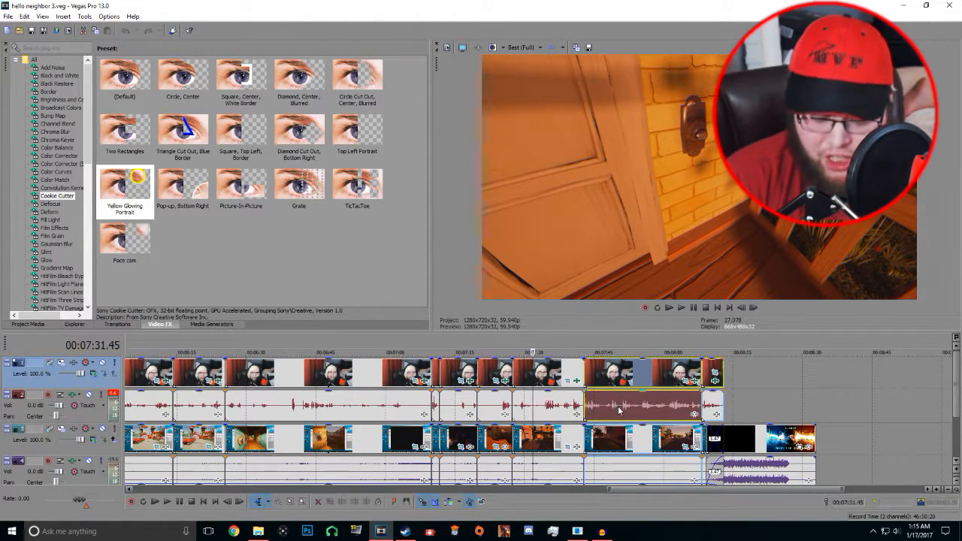
mouse_move(643, 372)
mouse_down()
mouse_move(662, 374)
mouse_move(644, 373)
mouse_up()
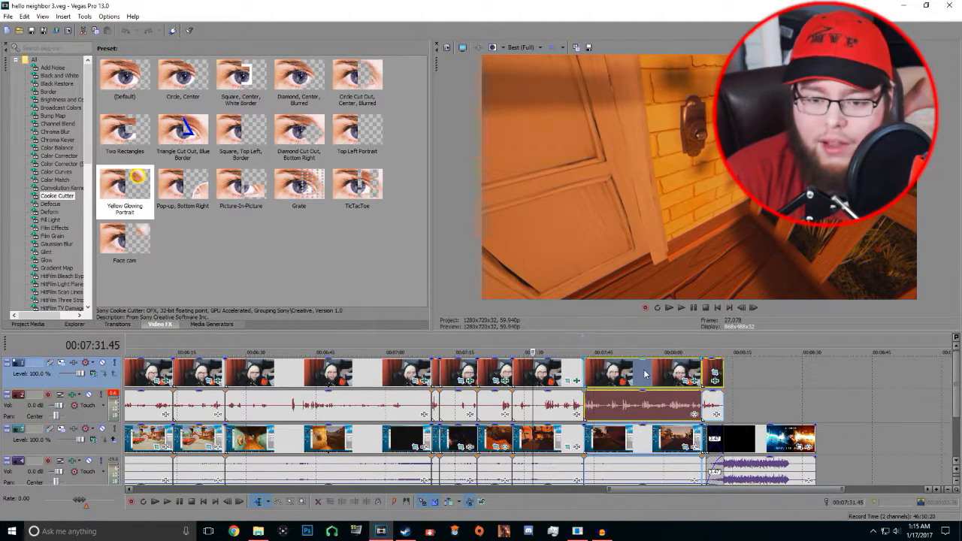
click(643, 373)
click(800, 382)
scroll(791, 382, down, 4)
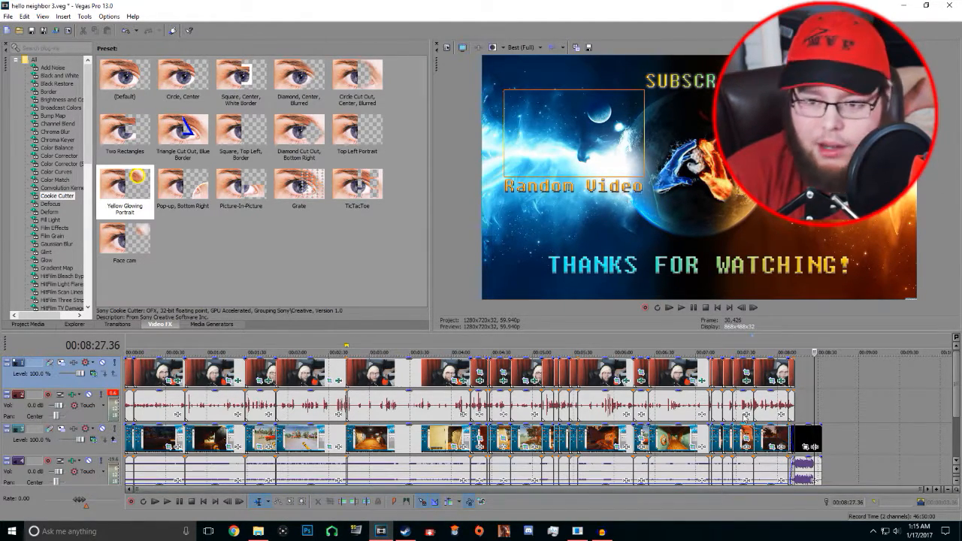
mouse_move(768, 370)
mouse_down()
mouse_move(832, 376)
mouse_move(768, 382)
mouse_up()
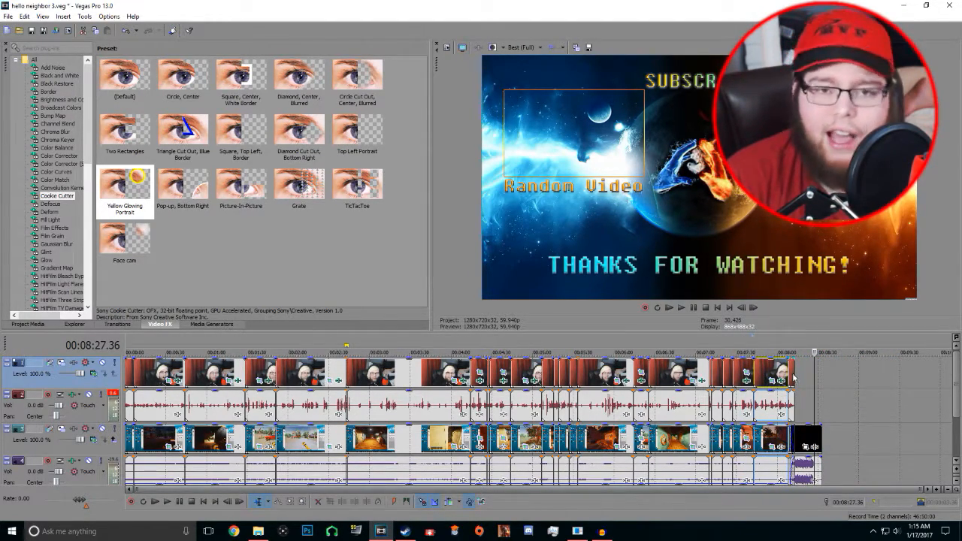
scroll(366, 376, up, 3)
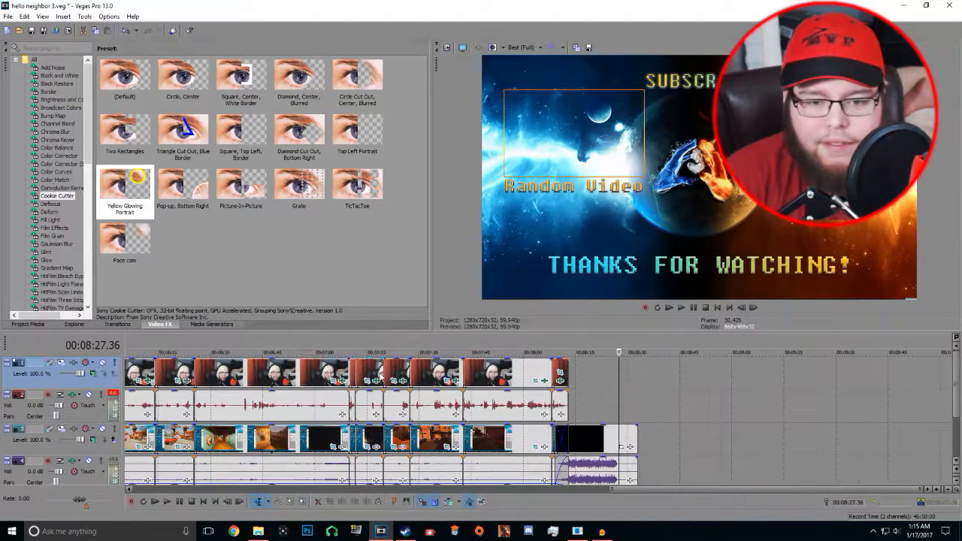
Cut the section from 00:03:04.46 to 00:03:08.43 out of the webcam, audio and gameplay events and close the gap
click(222, 345)
scroll(225, 360, up, 5)
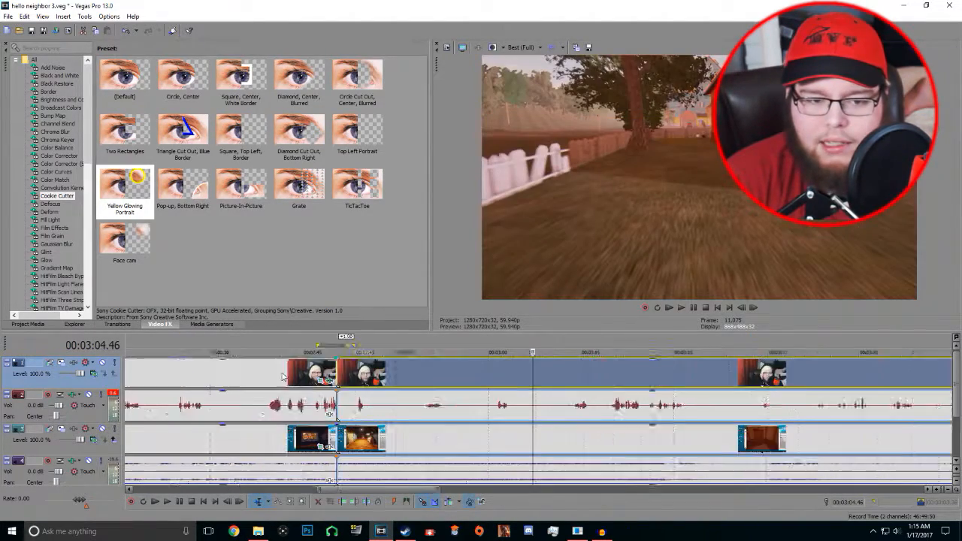
key(s)
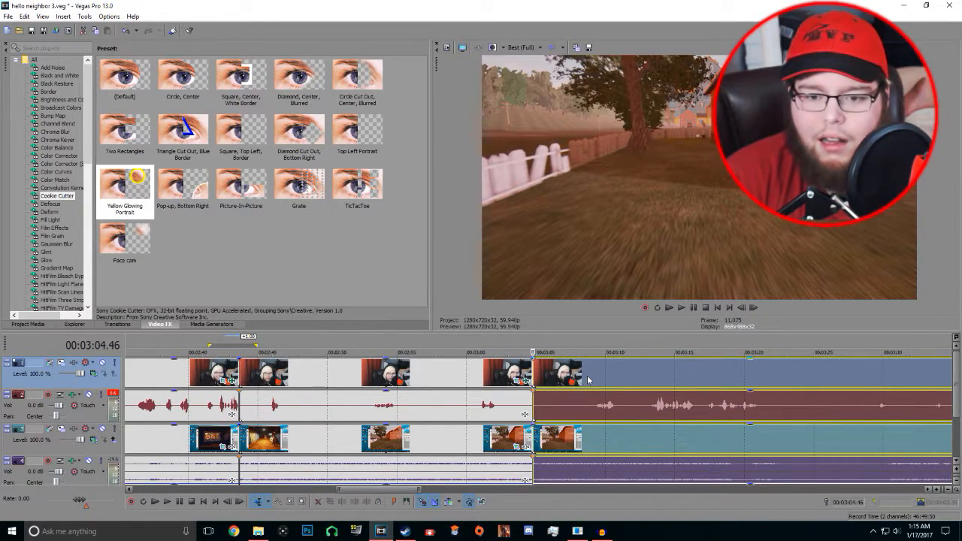
click(588, 381)
key(s)
right_click(555, 372)
click(576, 157)
drag(621, 363, 566, 362)
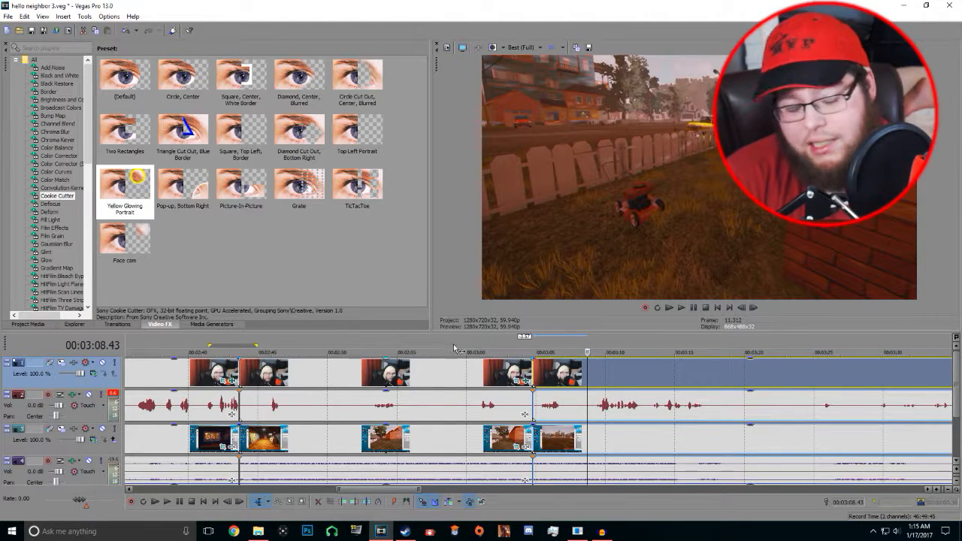
Split the grouped events at 00:03:18.55, delete the section from 00:03:04.46 up to the split and close the gap
click(728, 380)
key(s)
right_click(645, 366)
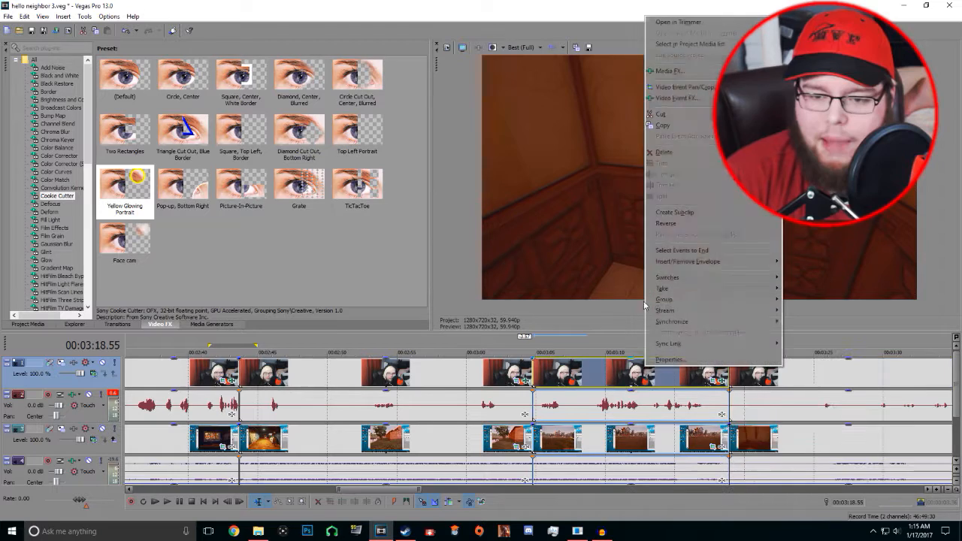
click(670, 154)
click(578, 372)
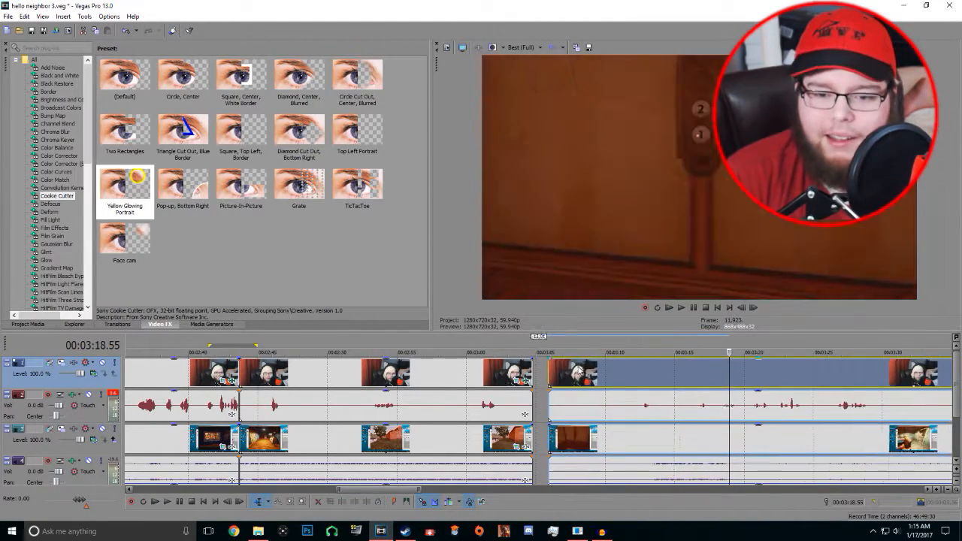
drag(579, 370, 562, 372)
Split the grouped events at 00:03:29.09, delete the section before the split and shift the remaining part earlier by 24.22
scroll(615, 411, down, 3)
click(580, 373)
key(s)
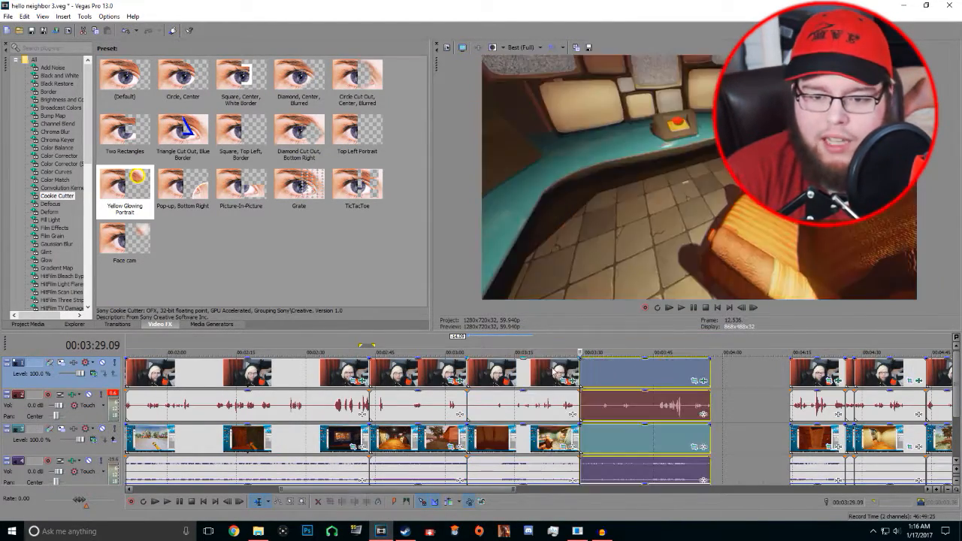
right_click(553, 367)
click(577, 154)
drag(600, 382, 489, 382)
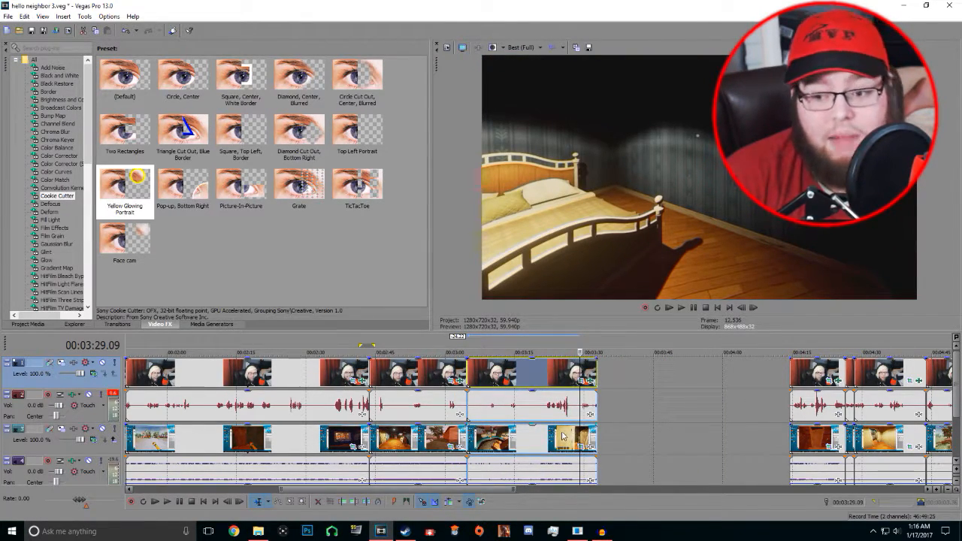
scroll(562, 436, down, 6)
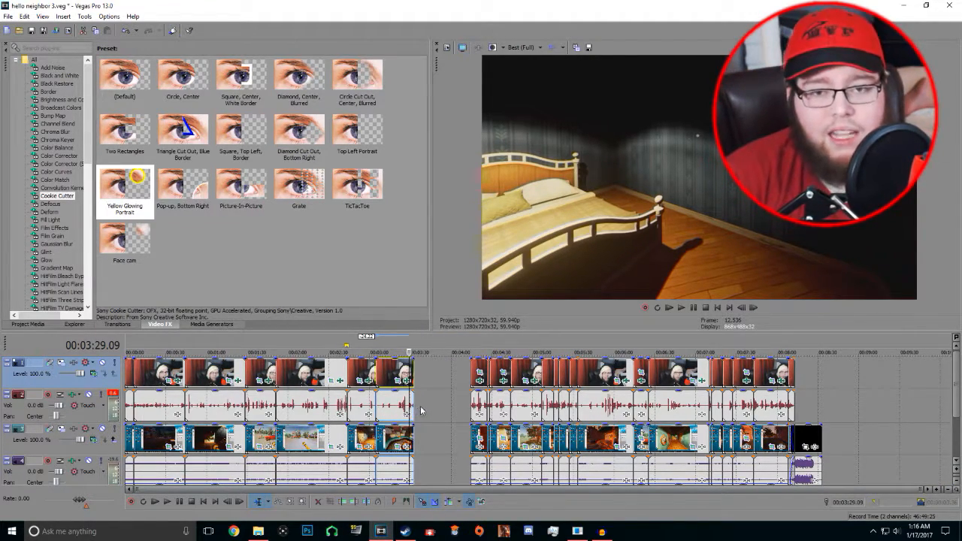
scroll(424, 429, up, 5)
scroll(423, 430, down, 5)
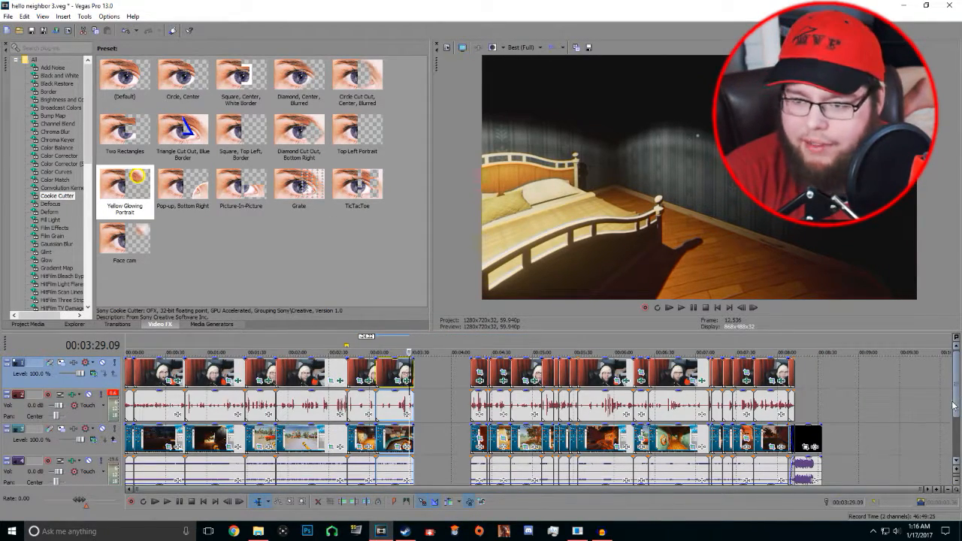
drag(956, 399, 960, 424)
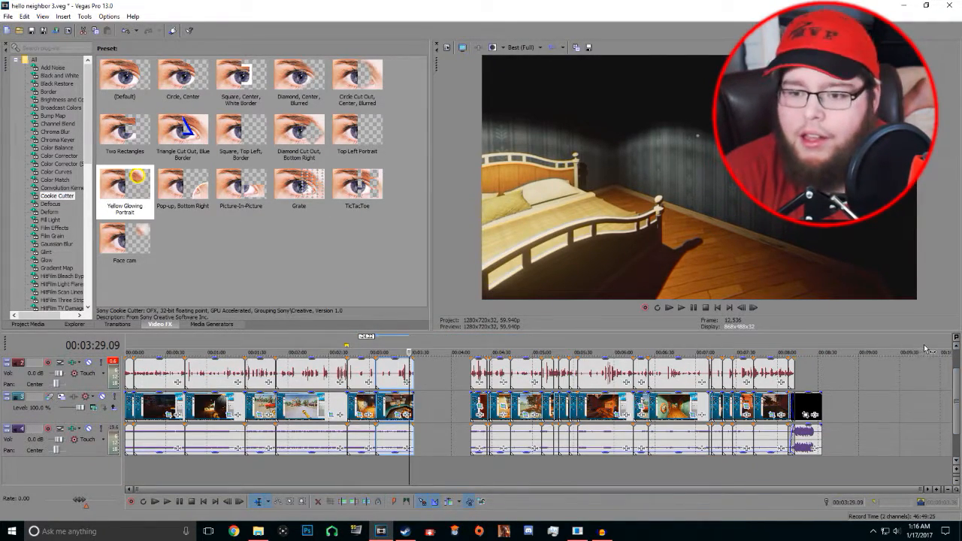
scroll(915, 366, up, 1)
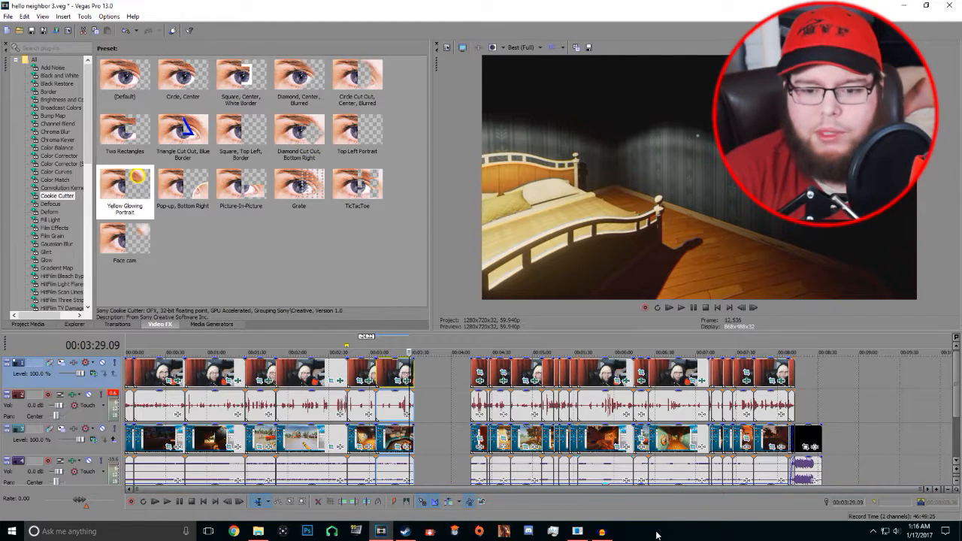
Launch Photoshop
click(306, 532)
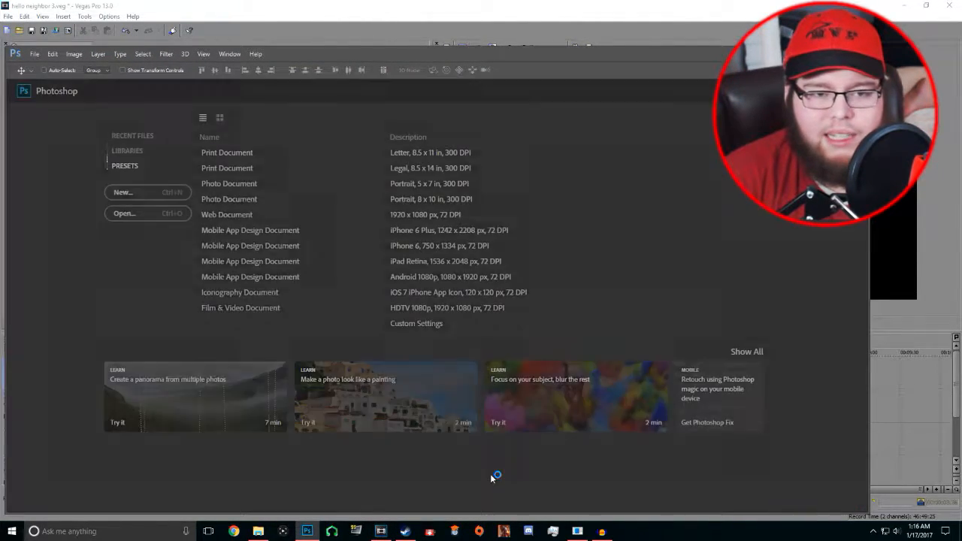
click(234, 531)
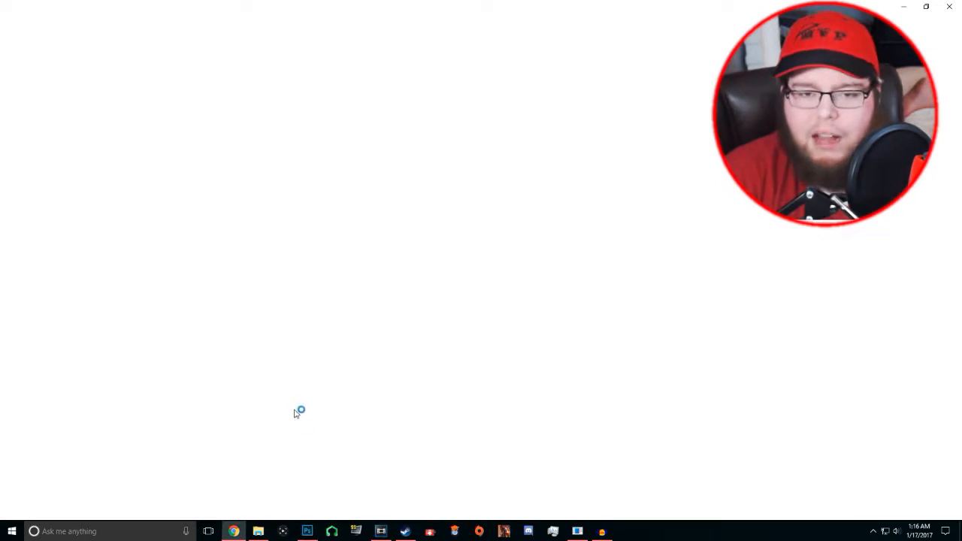
click(116, 7)
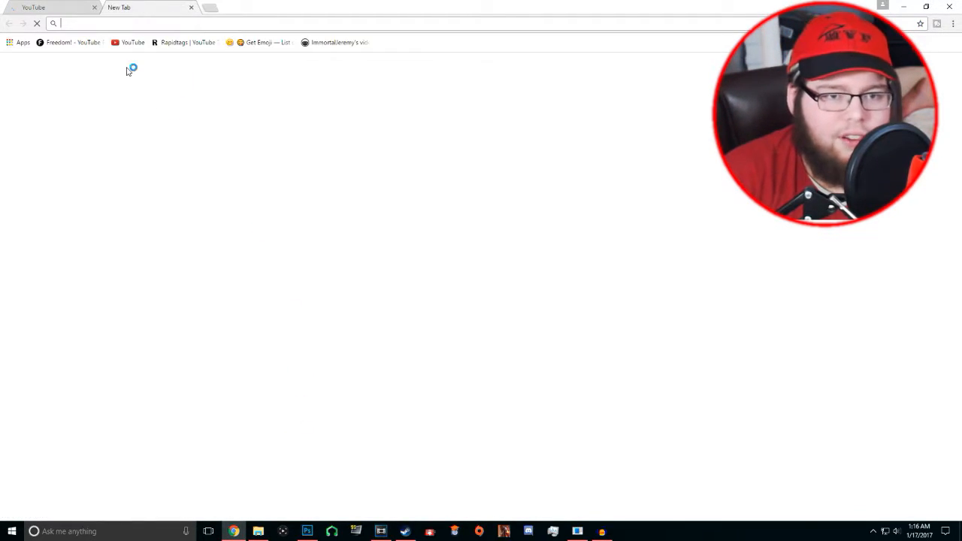
click(371, 199)
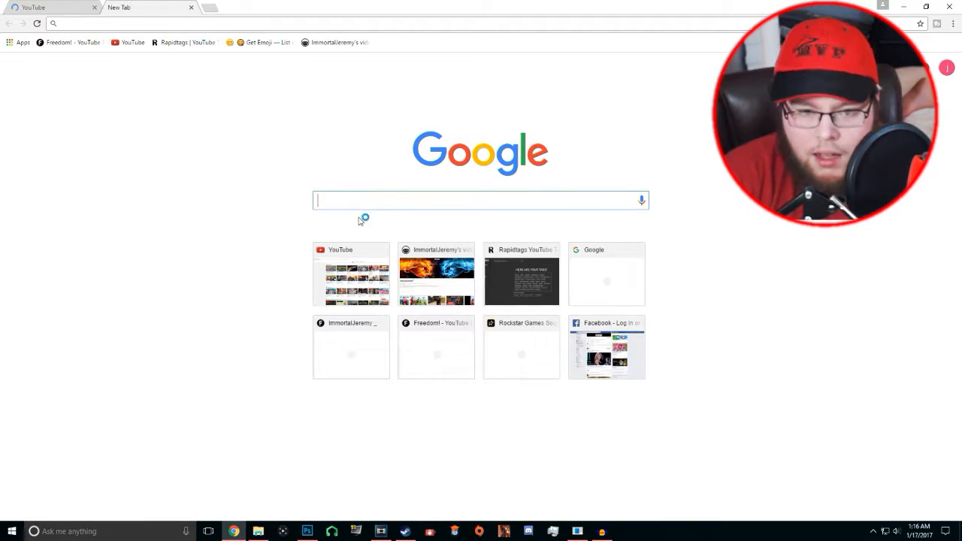
text(ne)
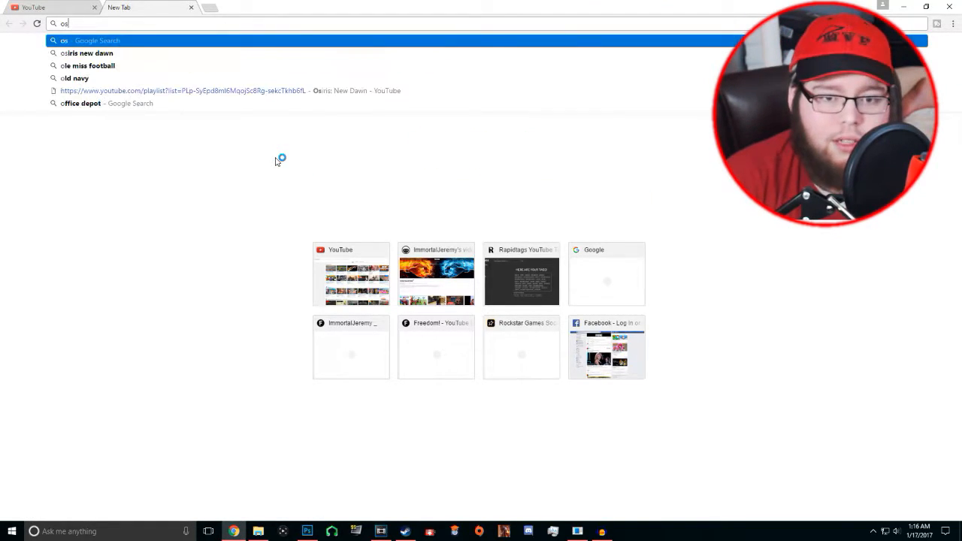
key(BackSpace)
key(BackSpace)
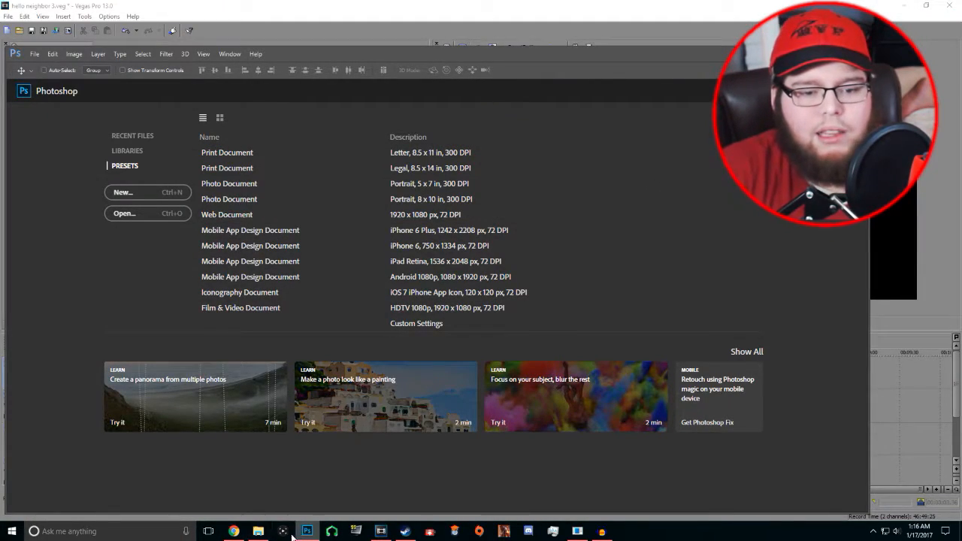
Switch to File Explorer and browse the Desktop and Downloads folders for usable image files
click(258, 531)
click(260, 530)
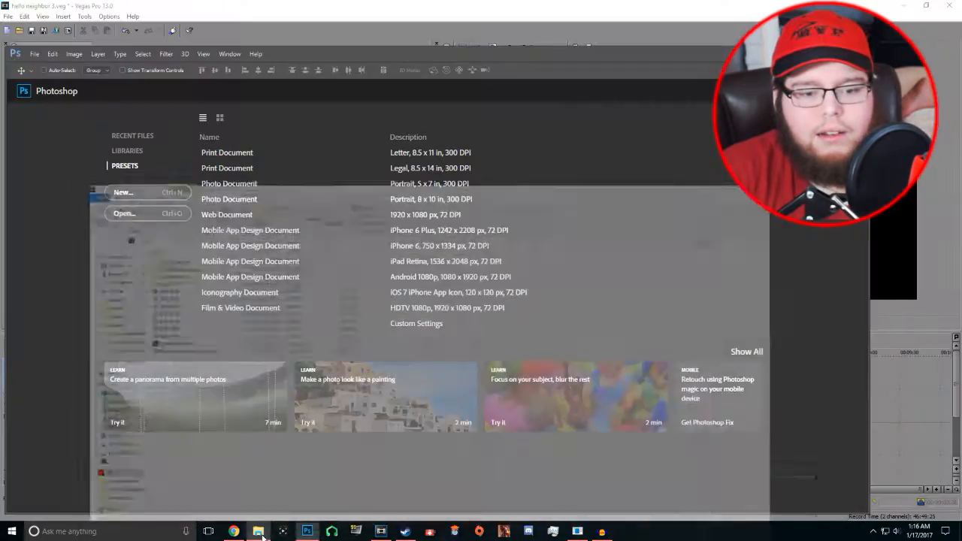
click(259, 530)
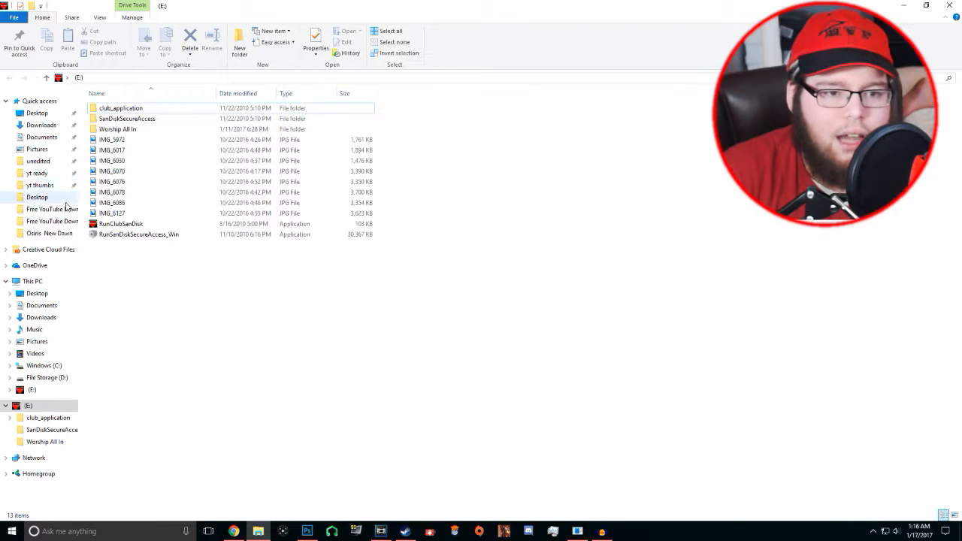
click(35, 112)
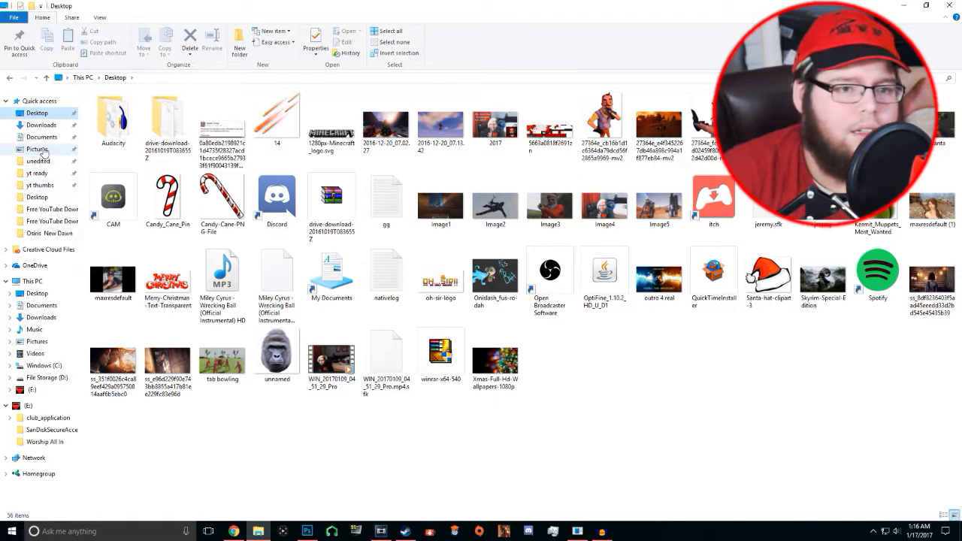
click(41, 125)
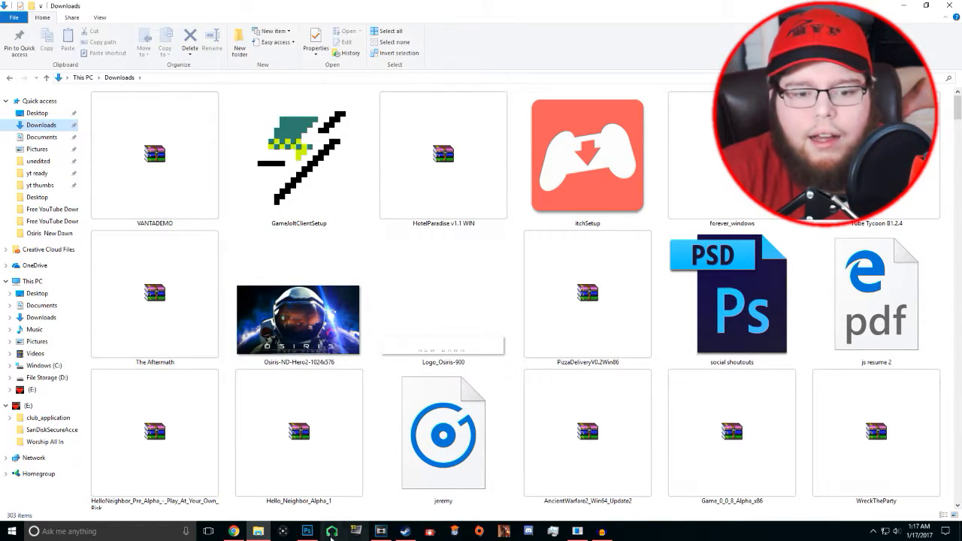
Switch to Photoshop and create a new 1920 x 1080 pixel web artboard document at 72 pixels/inch with a white background
click(310, 533)
drag(315, 50, 517, 58)
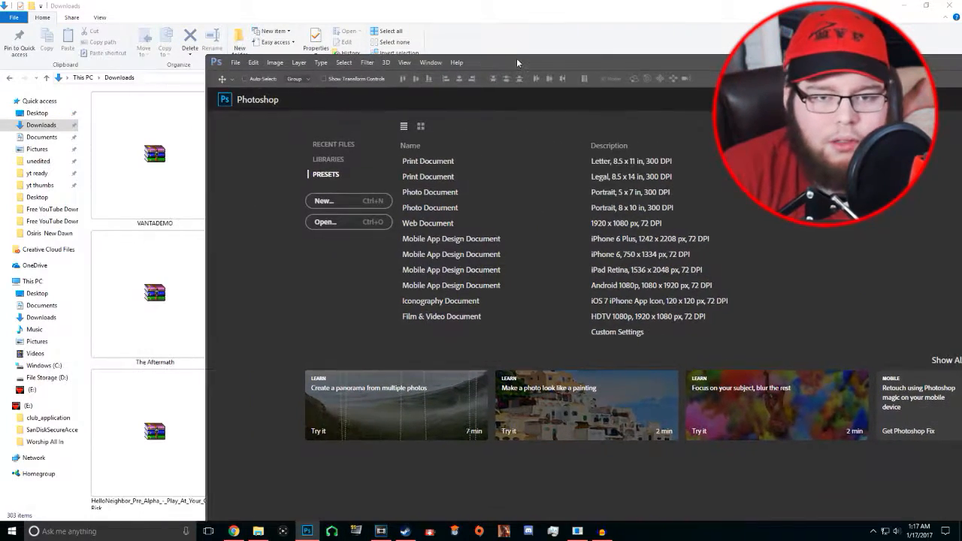
click(352, 224)
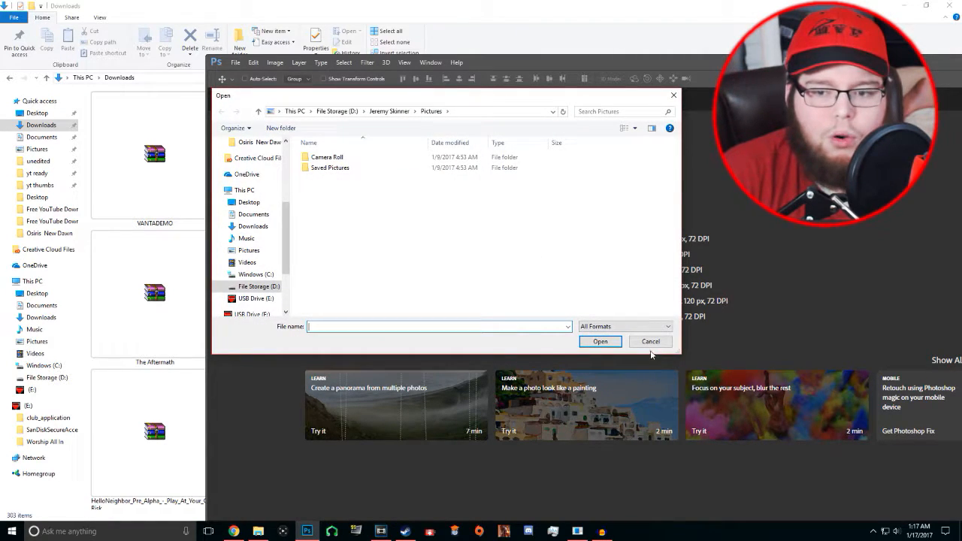
click(650, 341)
click(370, 203)
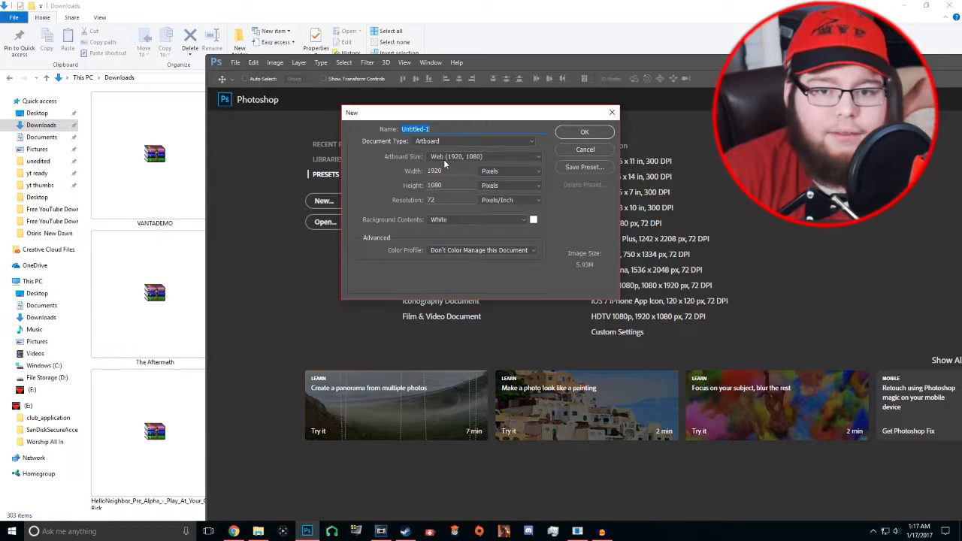
click(580, 132)
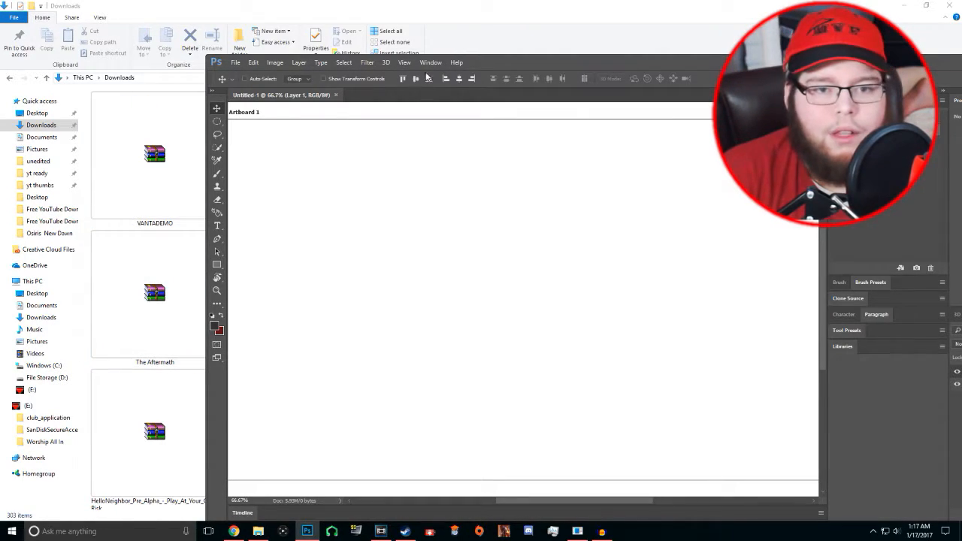
Place the Osiris-ND-Hero2-1024x576 image from the Downloads folder onto the artboard
drag(520, 66, 713, 38)
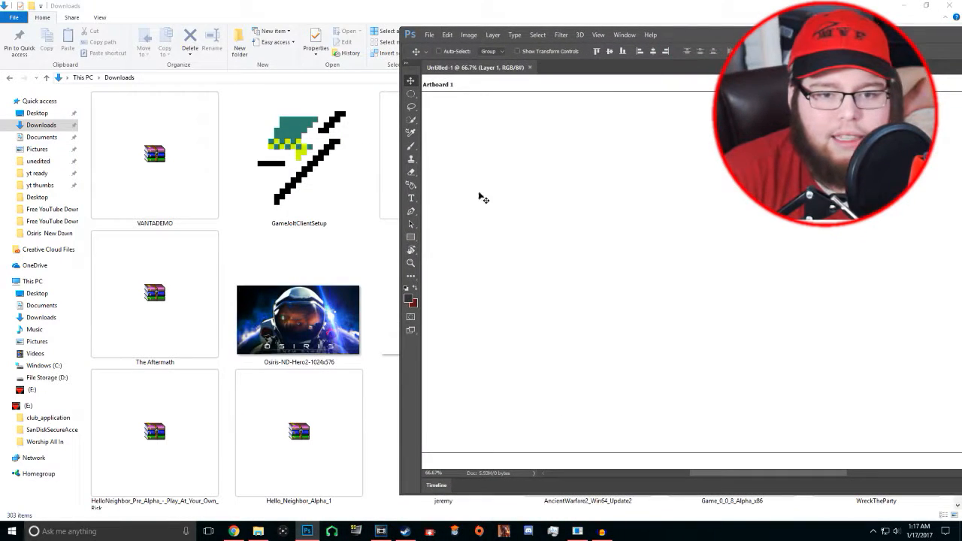
drag(312, 326, 618, 290)
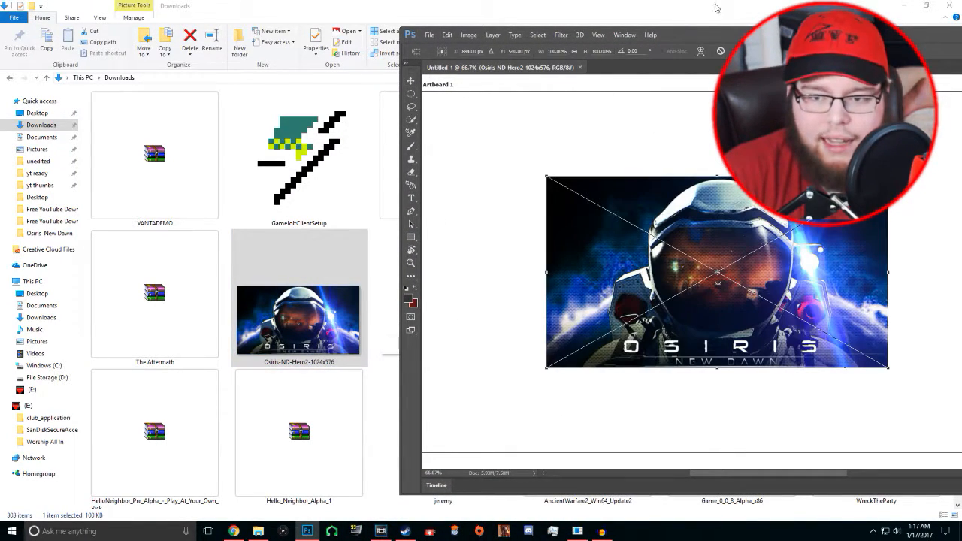
drag(751, 34, 332, 30)
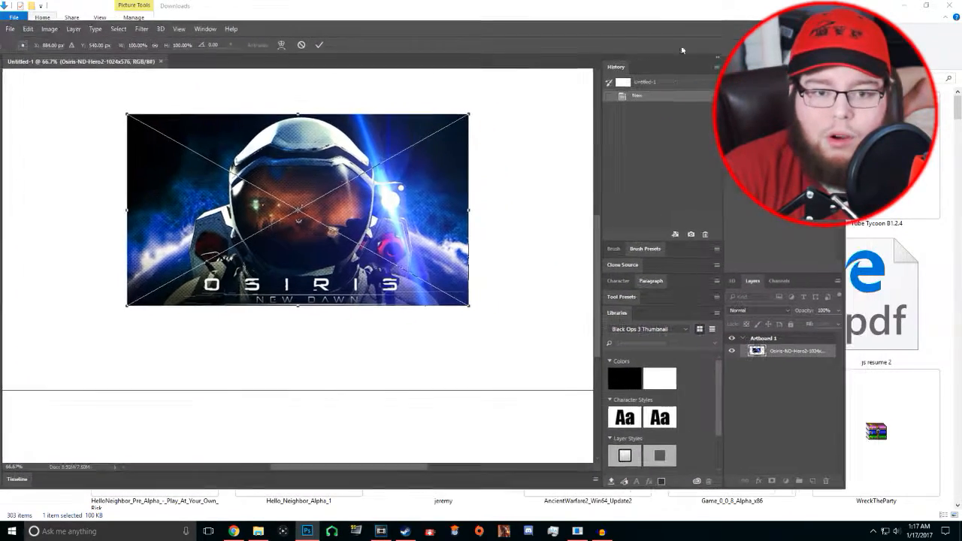
Scale the placed Osiris image from its corners until it fills the whole artboard and commit the placement
drag(470, 308, 509, 391)
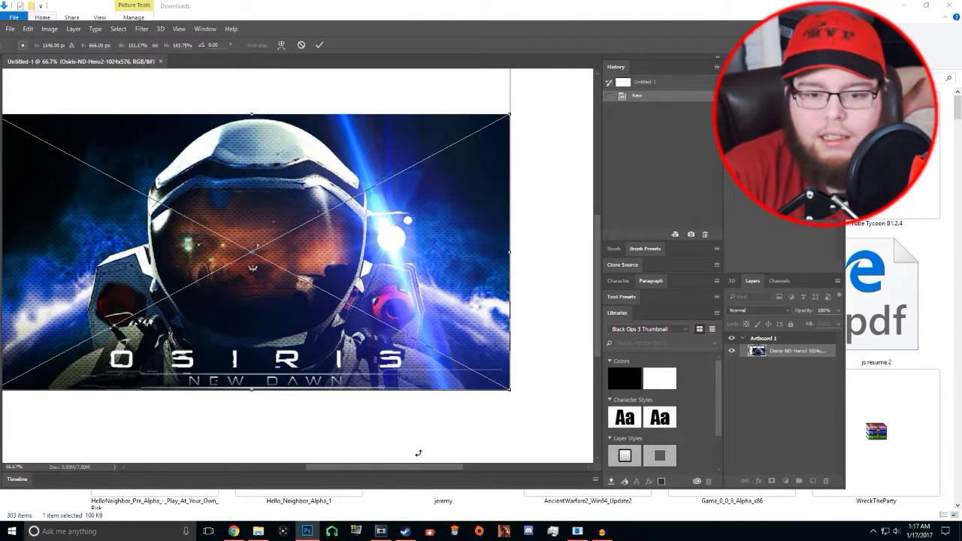
drag(408, 467, 328, 464)
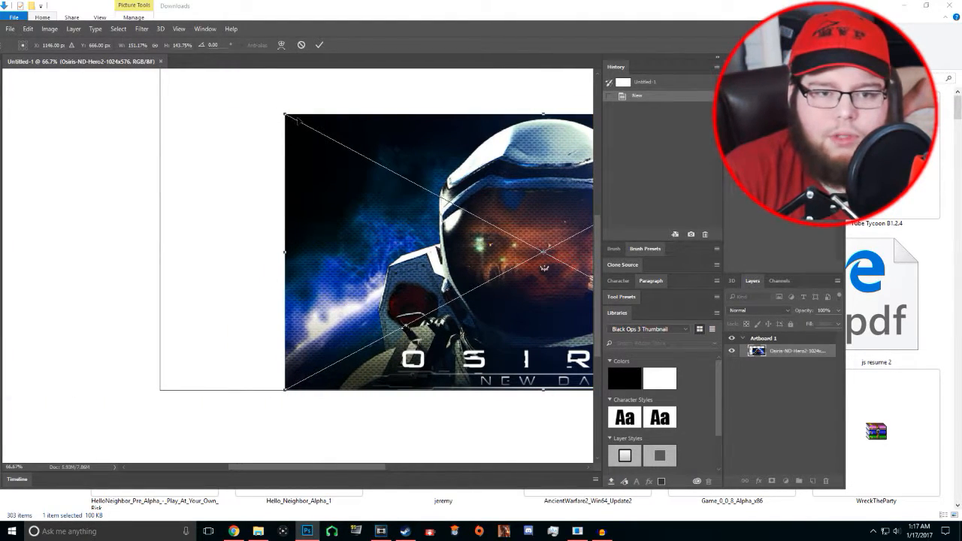
drag(285, 114, 161, 116)
click(320, 46)
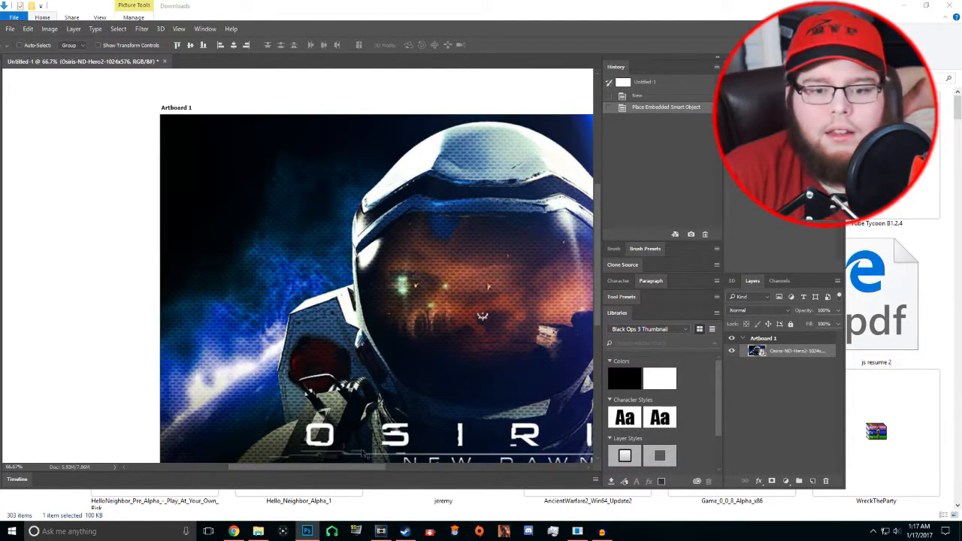
drag(338, 472, 378, 472)
scroll(466, 346, down, 3)
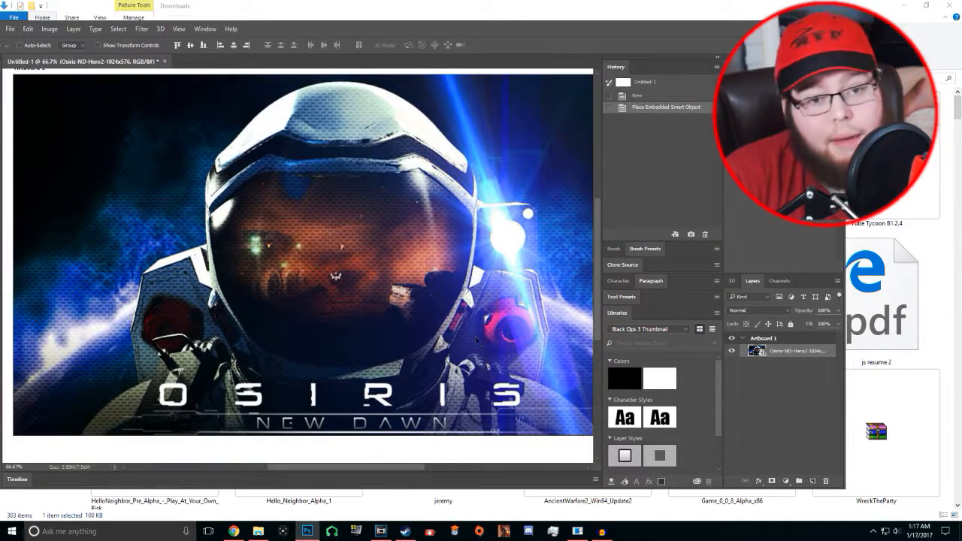
Search the Downloads folder for "logo" and place the logo no bg image onto the Photoshop artboard over the Osiris artwork
mouse_move(259, 535)
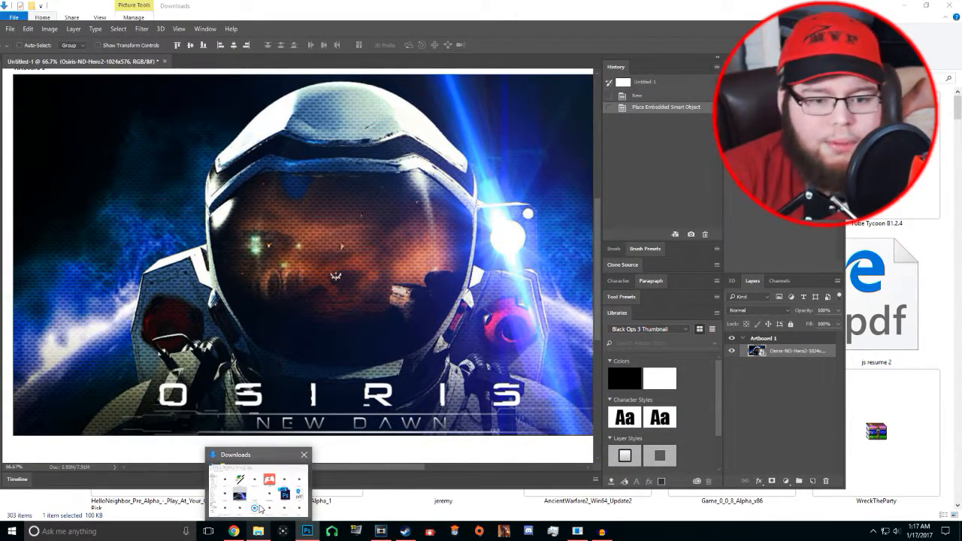
click(259, 489)
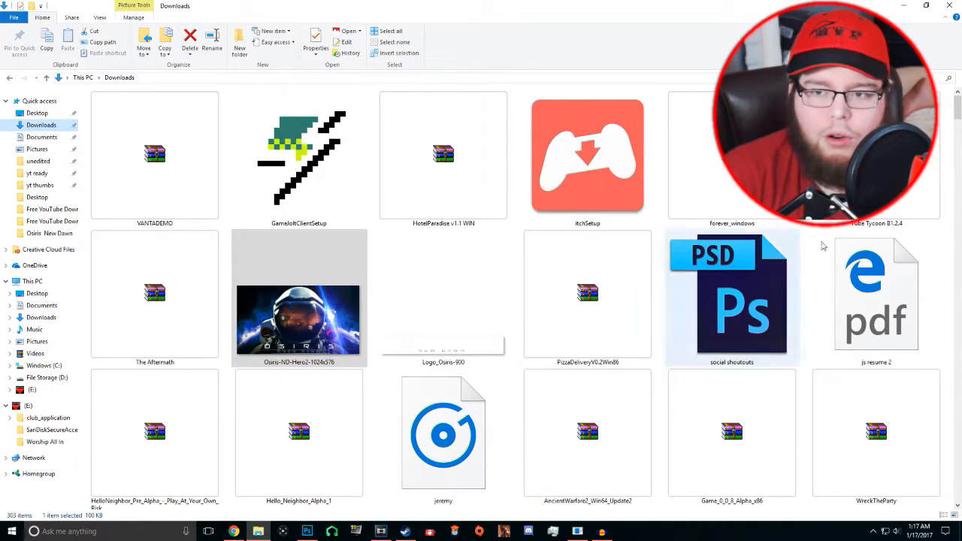
click(887, 77)
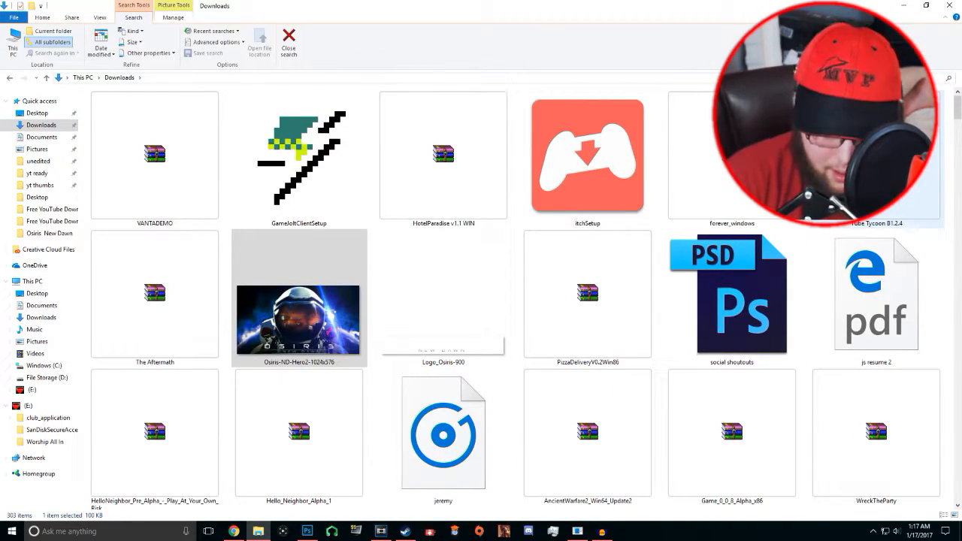
text(logo)
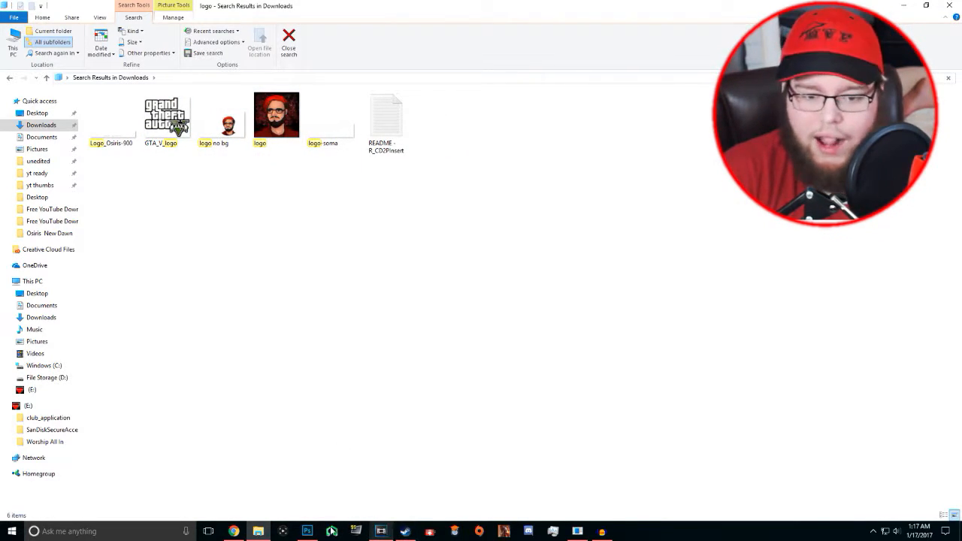
click(306, 531)
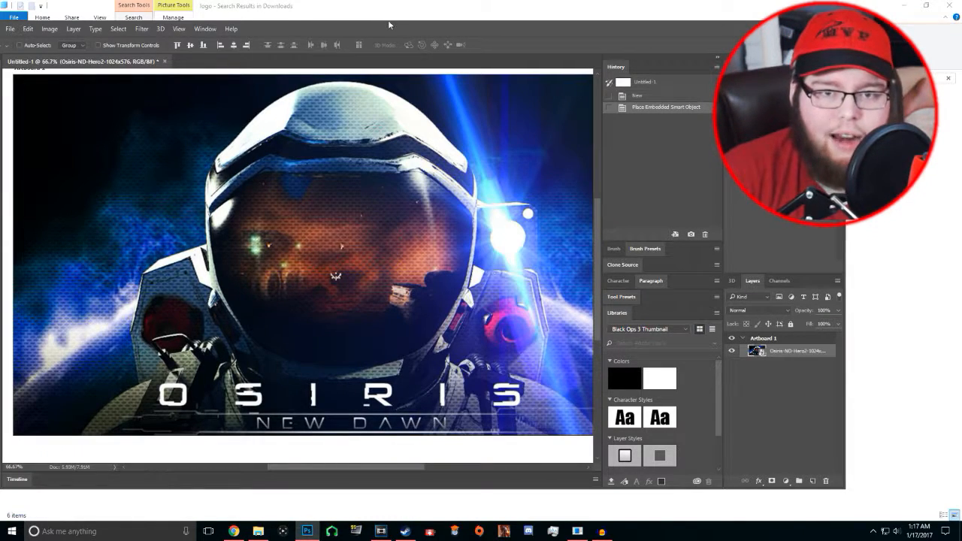
drag(365, 32, 681, 72)
drag(222, 124, 594, 310)
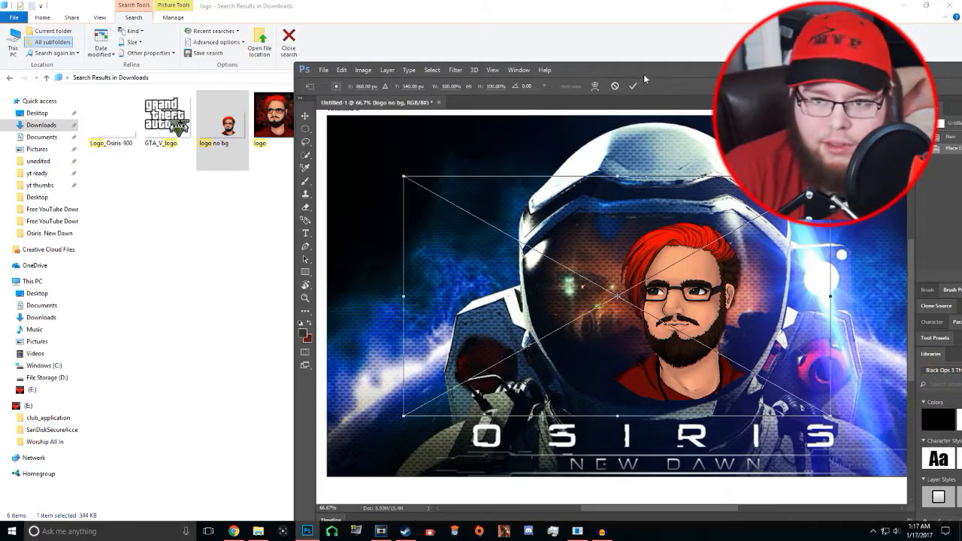
Maximize Photoshop, enlarge the portrait to about 208% width and 194% height, position it over the astronaut's helmet and commit the placement
drag(647, 77, 496, 49)
drag(253, 388, 249, 429)
drag(651, 269, 644, 250)
drag(245, 122, 159, 114)
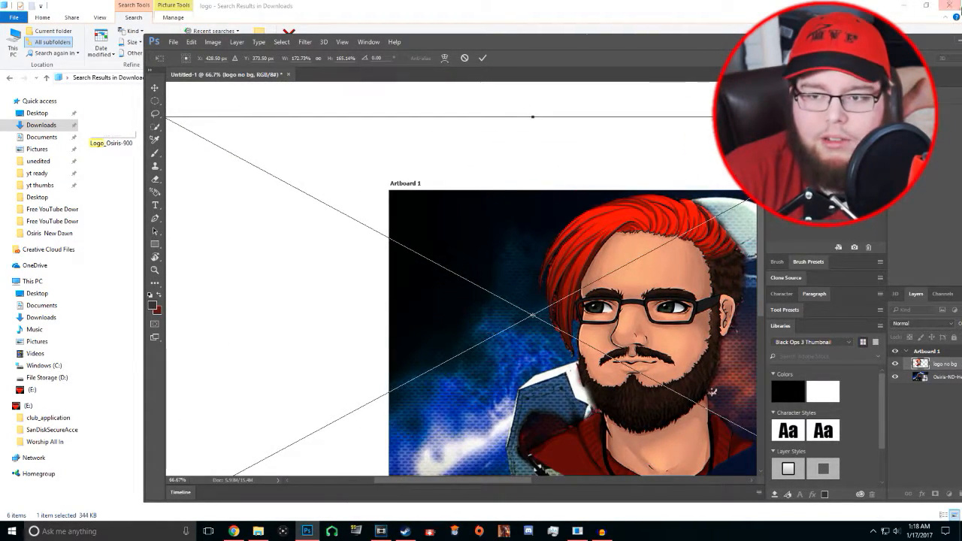
drag(828, 42, 659, 25)
double_click(659, 25)
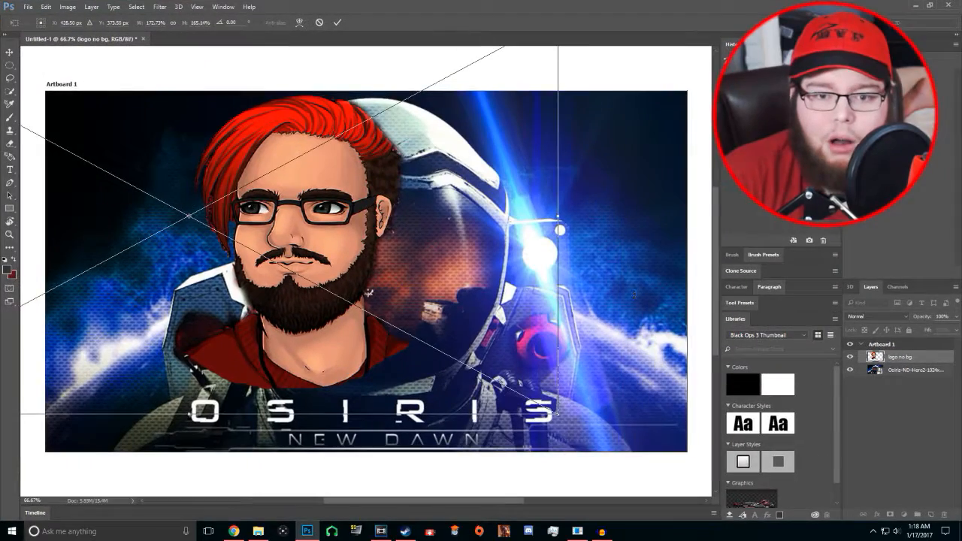
drag(556, 414, 597, 438)
drag(454, 237, 429, 221)
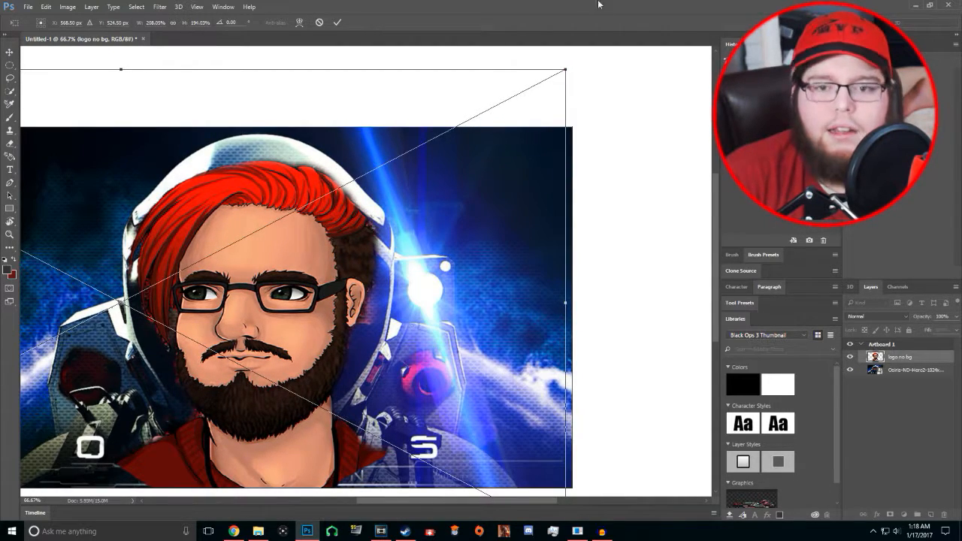
click(336, 23)
Rasterize the logo no bg layer for erasing with a soft 56 px Eraser brush at 0% hardness
drag(492, 501, 428, 507)
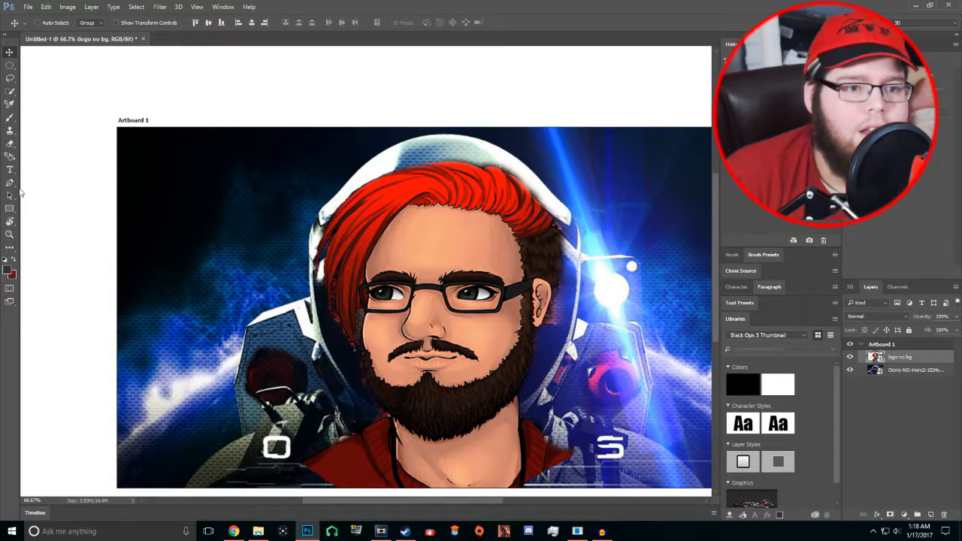
click(10, 142)
click(413, 190)
click(464, 206)
click(46, 25)
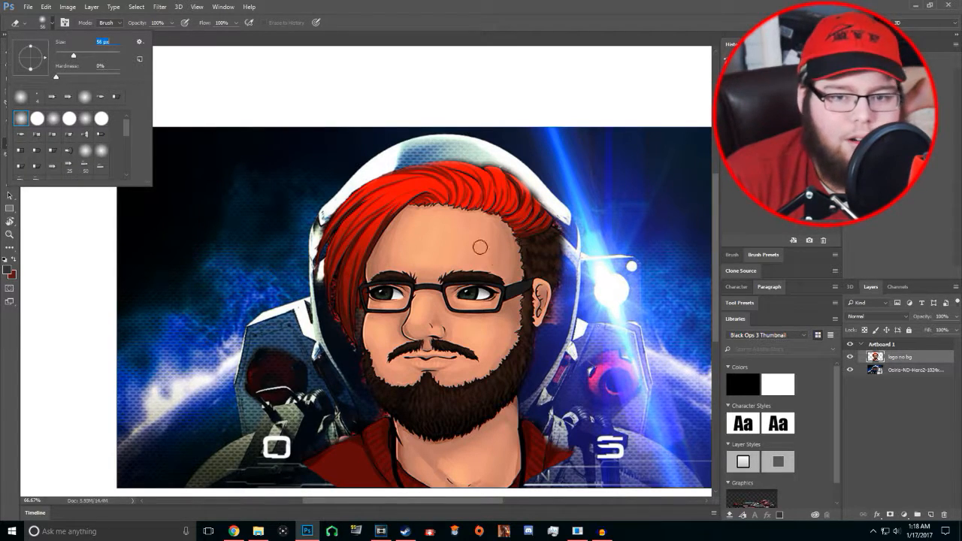
Erase the portrait's red hair where it overlaps the helmet's upper rim and the sides of the visor
mouse_move(318, 185)
mouse_down()
mouse_move(377, 201)
mouse_move(357, 198)
mouse_move(457, 174)
mouse_move(314, 173)
mouse_move(402, 185)
mouse_up()
drag(485, 170, 436, 171)
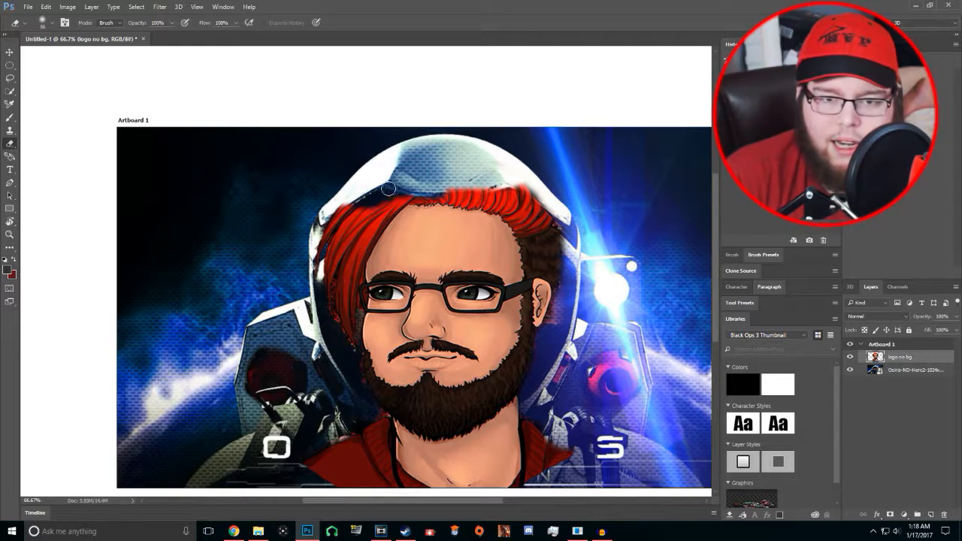
mouse_move(446, 188)
mouse_down()
mouse_move(473, 198)
mouse_move(427, 196)
mouse_move(518, 184)
mouse_move(565, 239)
mouse_up()
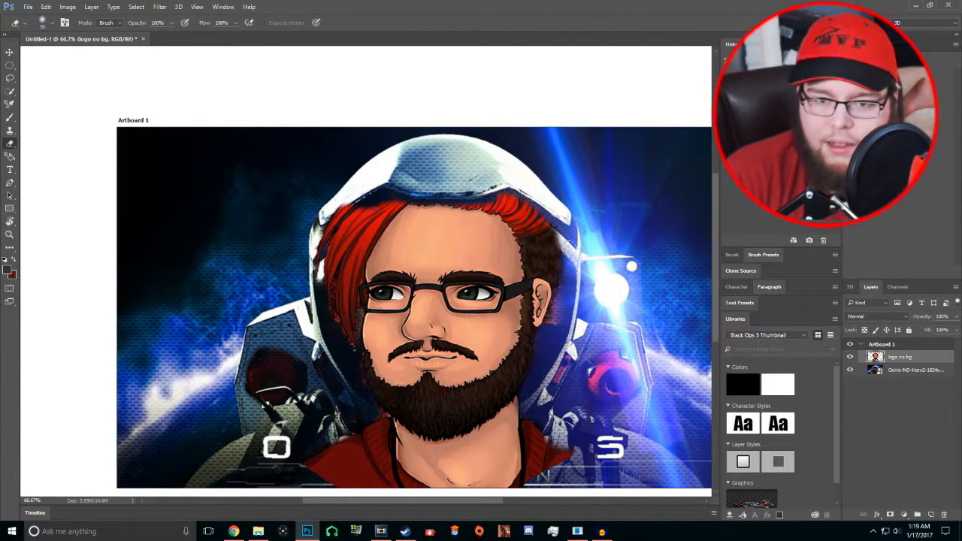
mouse_move(346, 211)
mouse_down()
mouse_move(326, 233)
mouse_move(323, 274)
mouse_up()
drag(337, 208, 331, 263)
drag(374, 197, 347, 251)
mouse_move(415, 204)
mouse_down()
mouse_move(508, 209)
mouse_move(550, 226)
mouse_move(406, 212)
mouse_move(387, 221)
mouse_move(451, 217)
mouse_move(357, 235)
mouse_up()
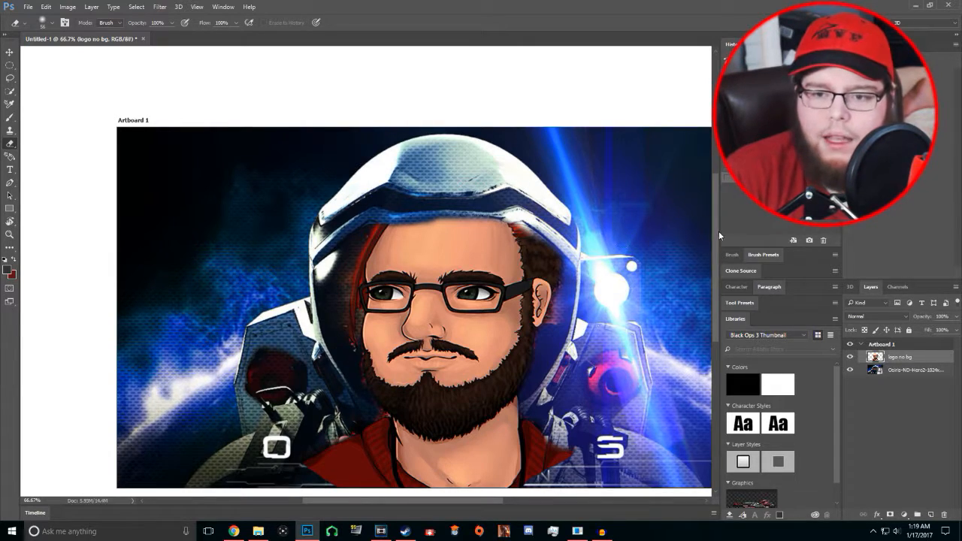
Erase the portrait's neck, shirt and lower beard so only the face remains inside the visor
drag(717, 235, 718, 294)
mouse_move(549, 297)
mouse_down()
mouse_move(320, 304)
mouse_move(518, 289)
mouse_move(369, 263)
mouse_up()
mouse_move(425, 276)
mouse_down()
mouse_move(514, 275)
mouse_move(351, 256)
mouse_move(476, 264)
mouse_move(534, 249)
mouse_up()
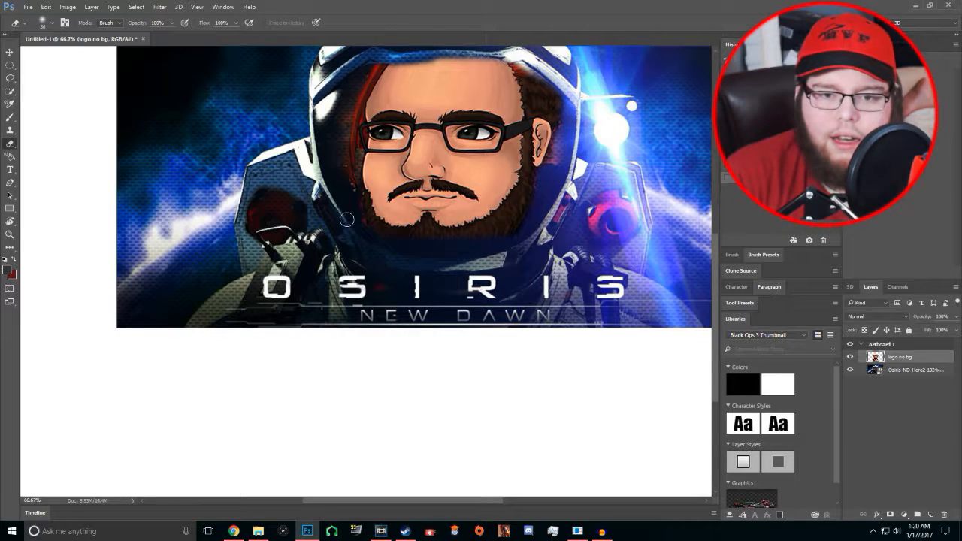
drag(419, 240, 353, 221)
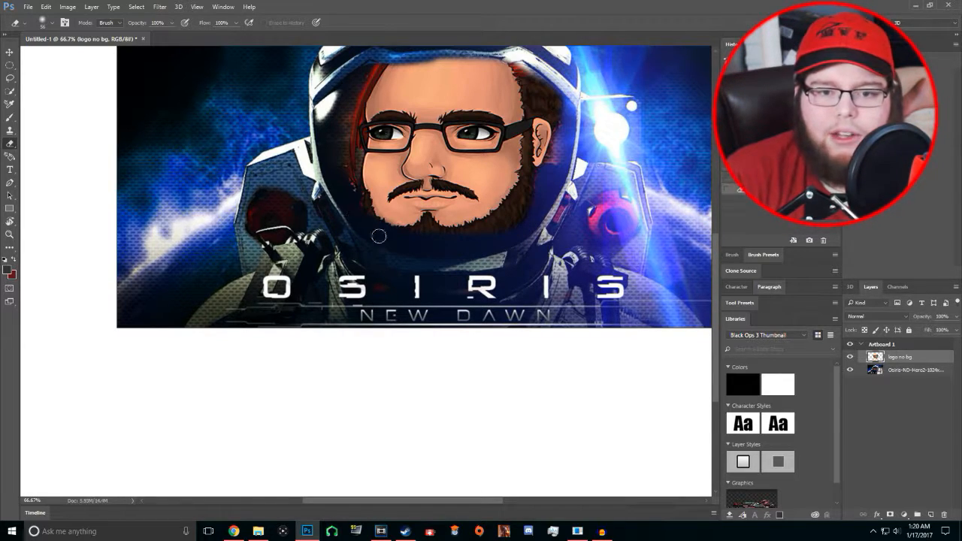
drag(719, 238, 717, 201)
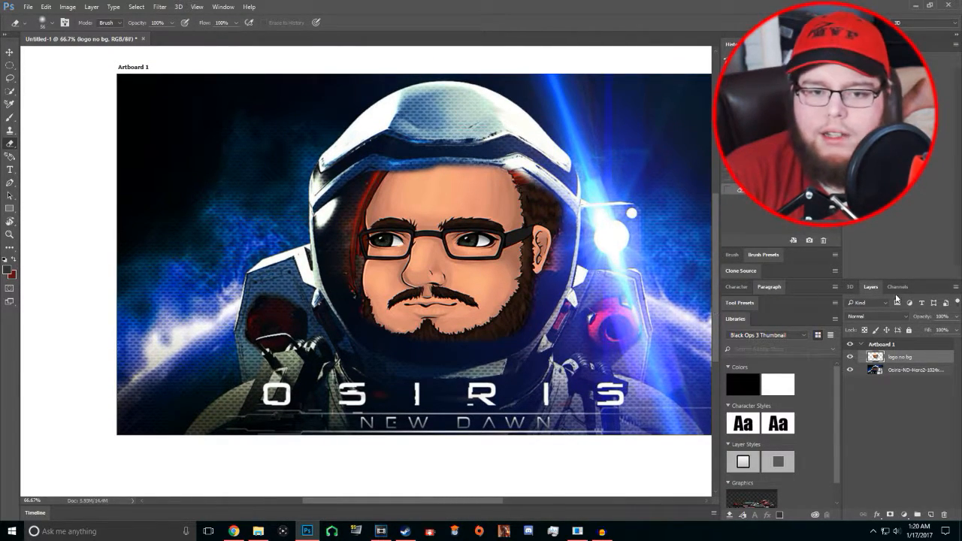
Lower the opacity of the logo no bg layer to 50% in its blending options
double_click(928, 361)
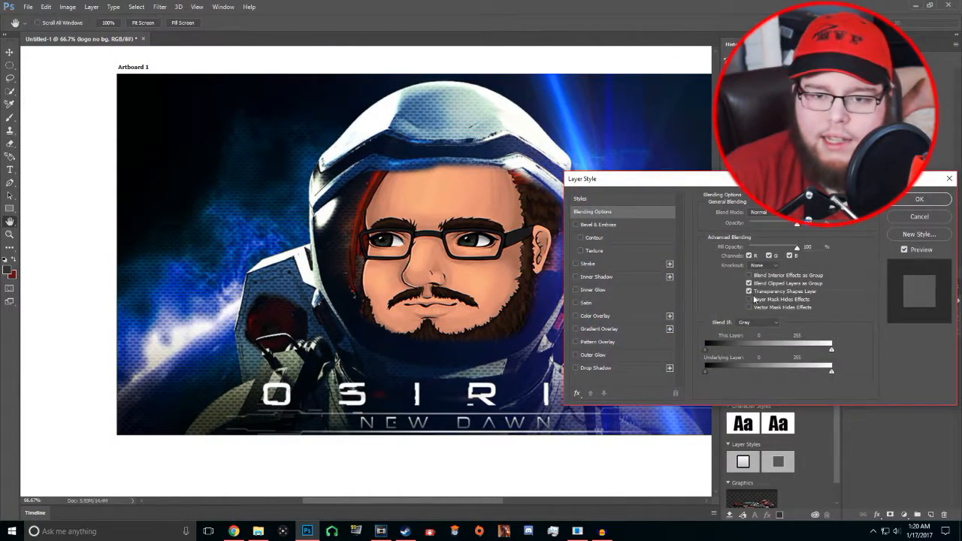
drag(794, 225, 774, 227)
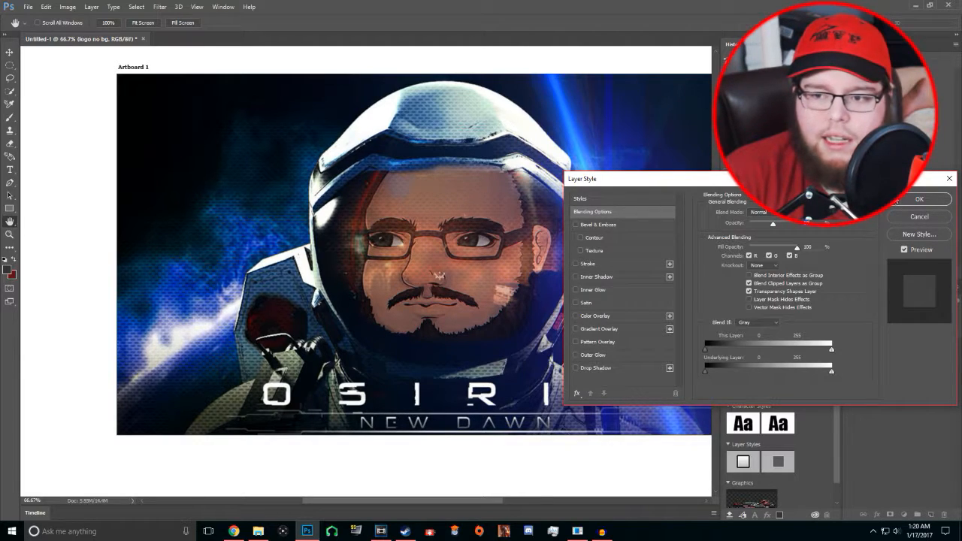
click(894, 201)
Erase the leftover portrait edge beneath the helmet rim and slightly raise the logo no bg layer's opacity
key(e)
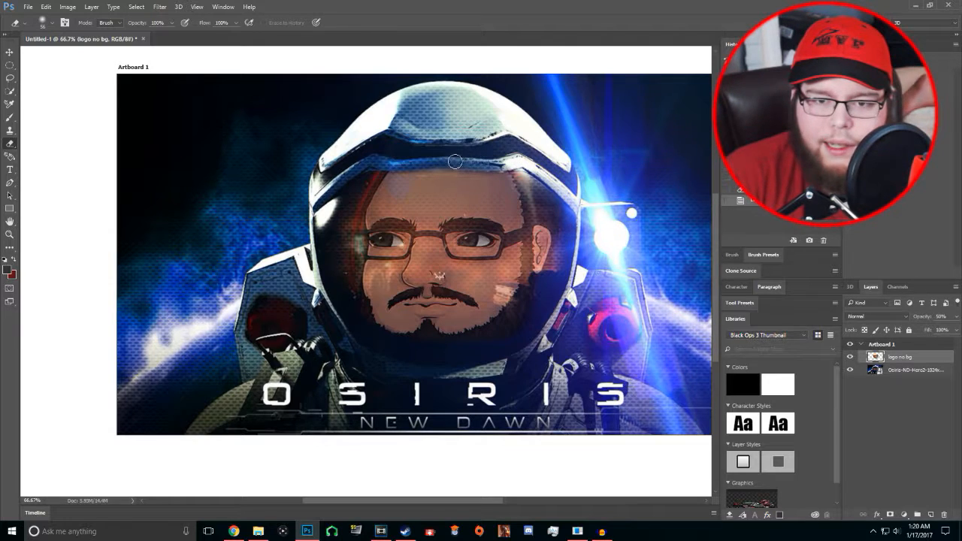
click(397, 164)
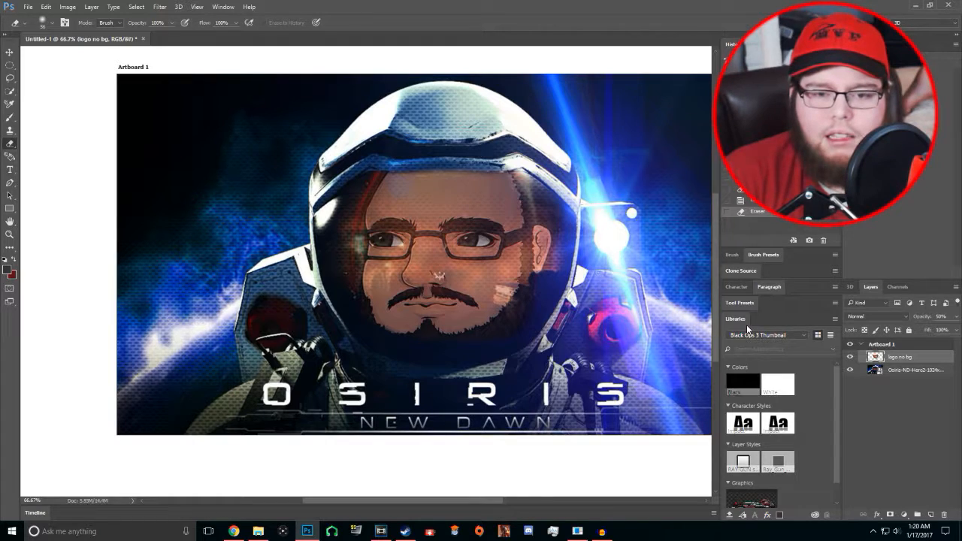
double_click(922, 359)
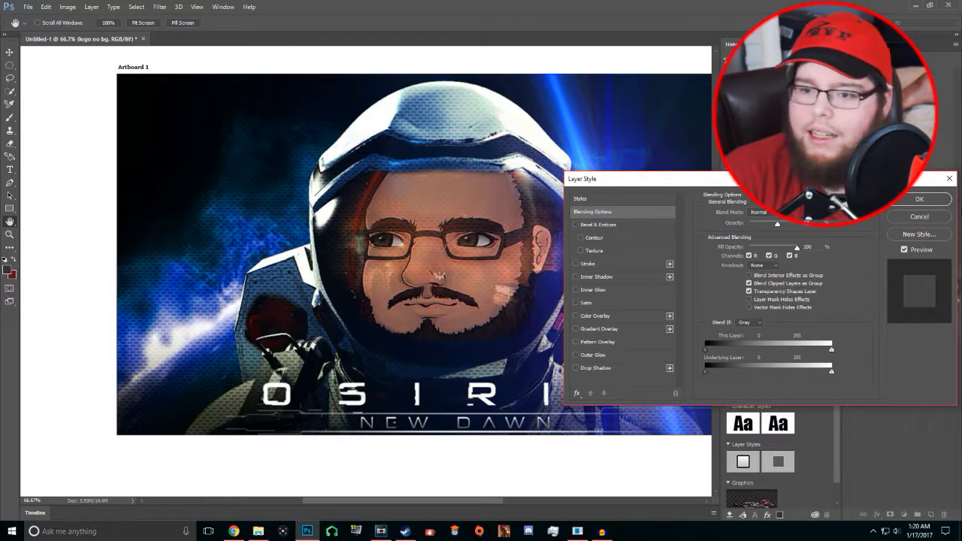
click(919, 198)
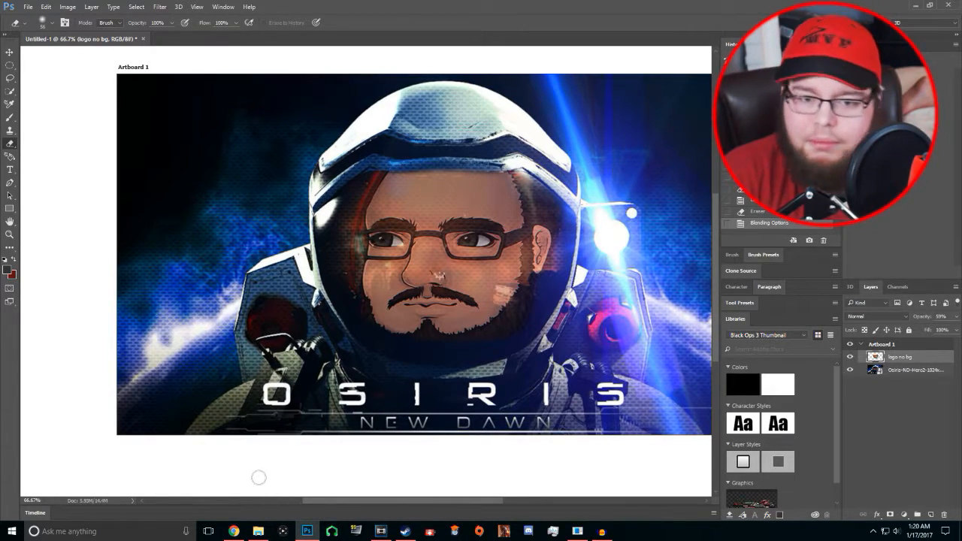
Switch to the Chrome browser and search Google Images for osiris new dawn
click(234, 531)
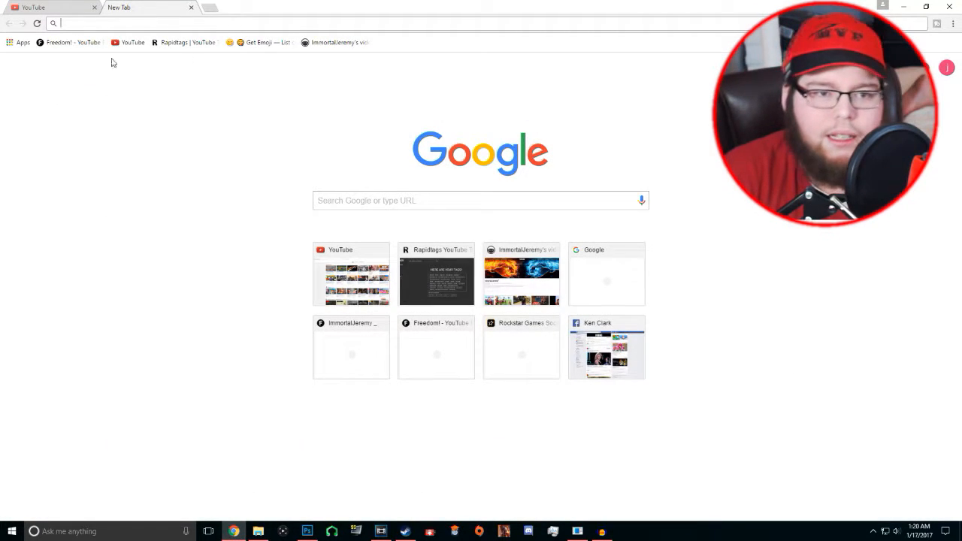
click(382, 202)
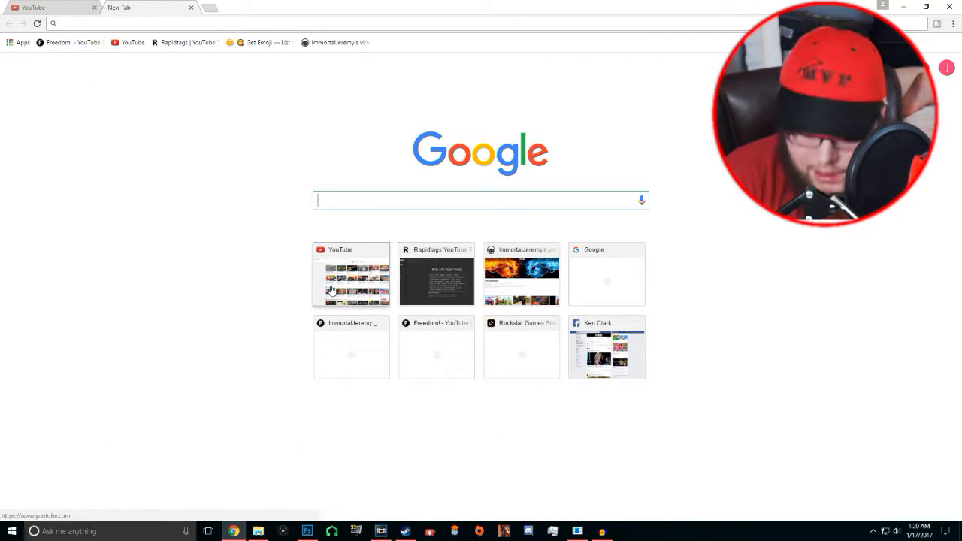
text(osiris new d)
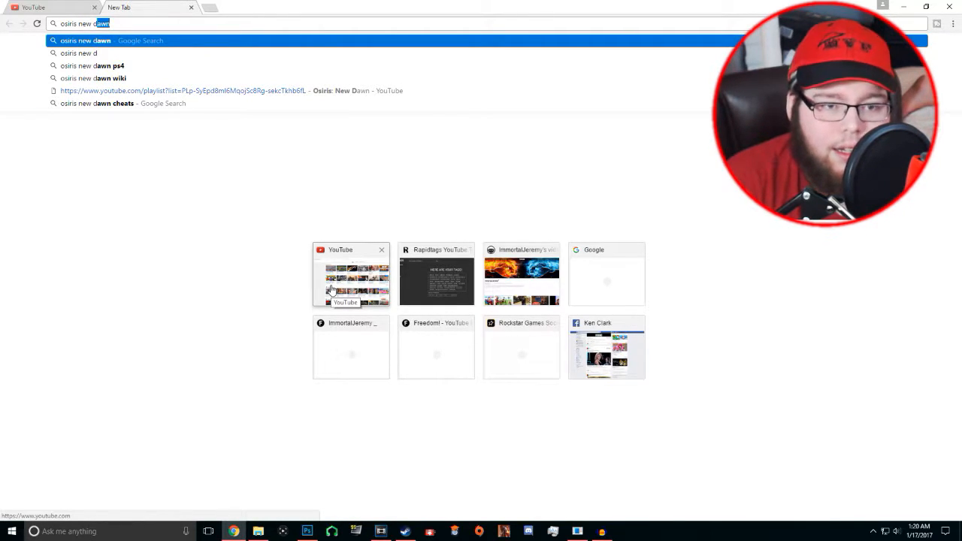
text(awn)
key(Return)
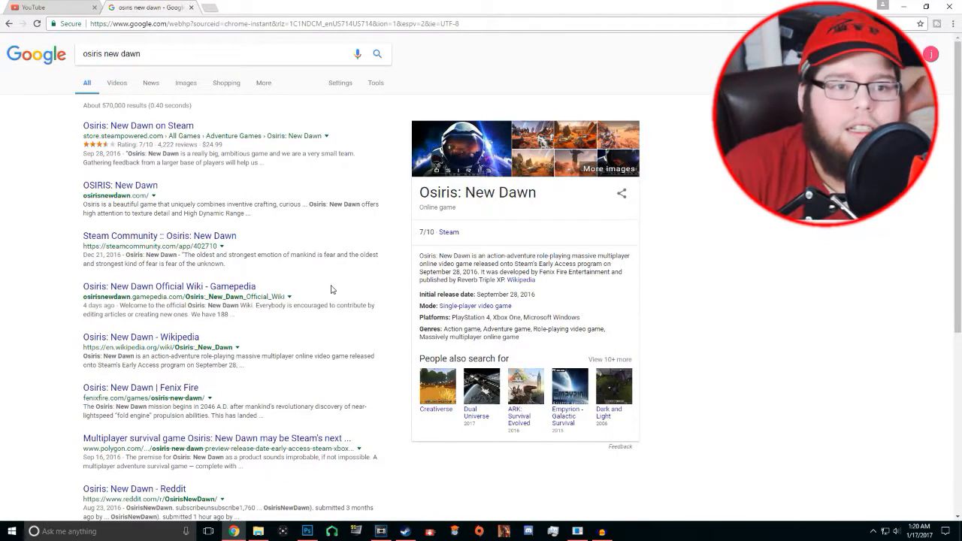
click(186, 83)
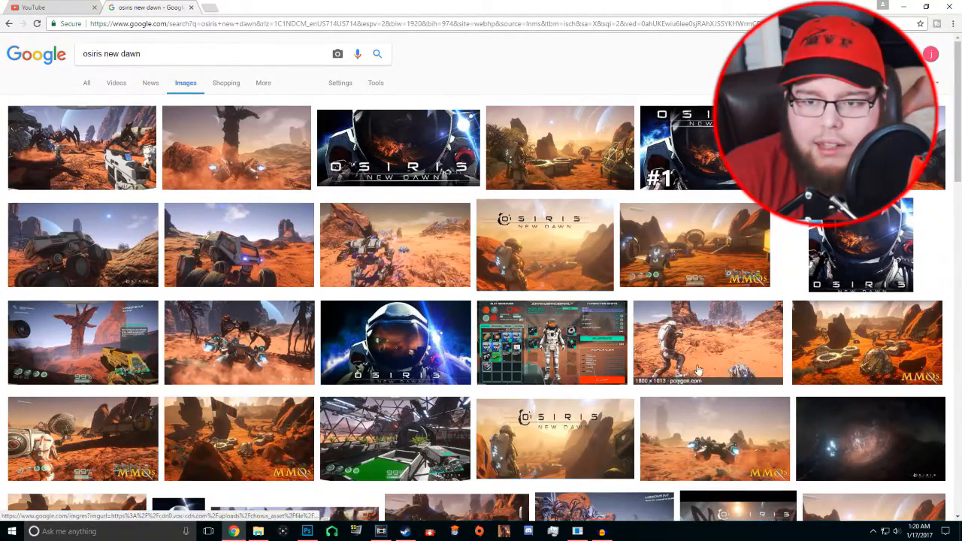
Look through the image results and filter them to show only transparent images
scroll(694, 362, down, 3)
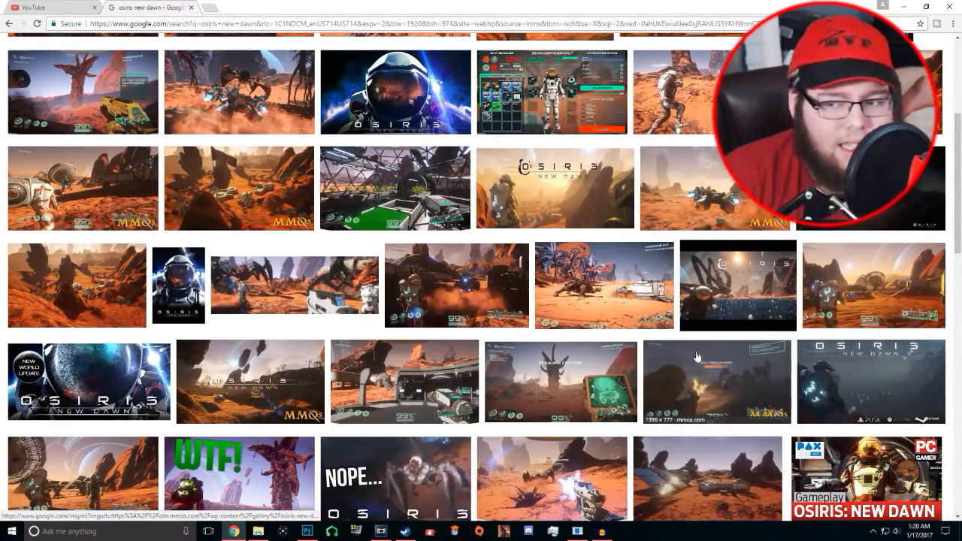
scroll(690, 353, down, 2)
scroll(683, 346, down, 2)
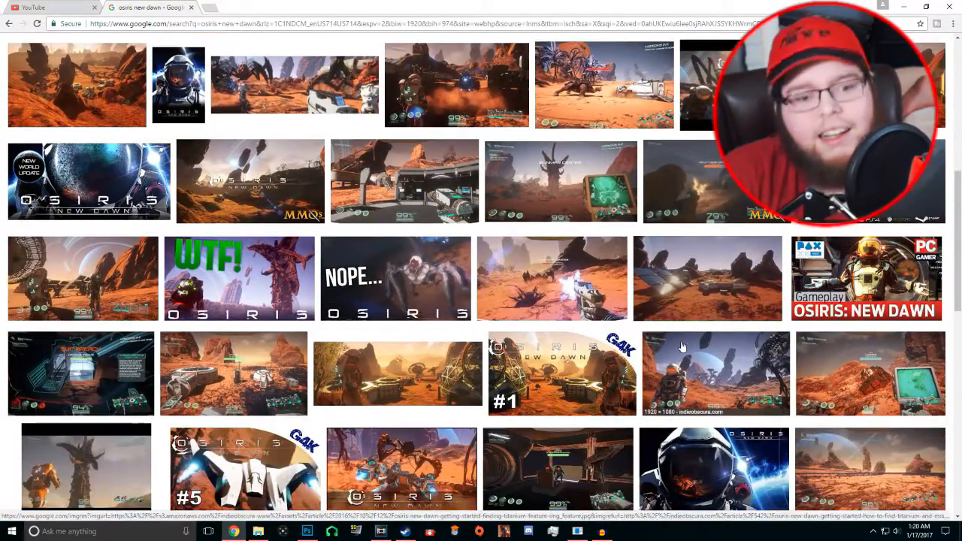
scroll(683, 346, down, 9)
scroll(721, 304, up, 3)
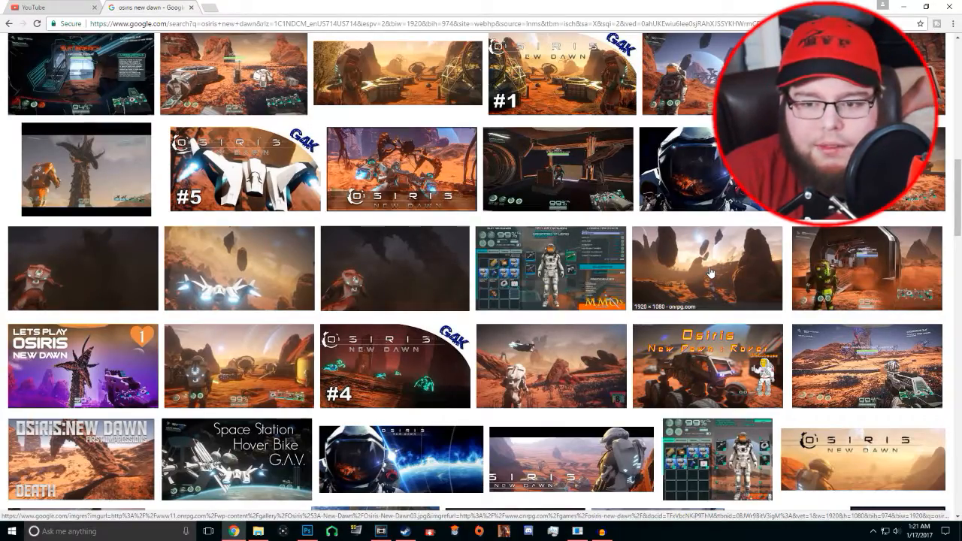
scroll(710, 271, up, 10)
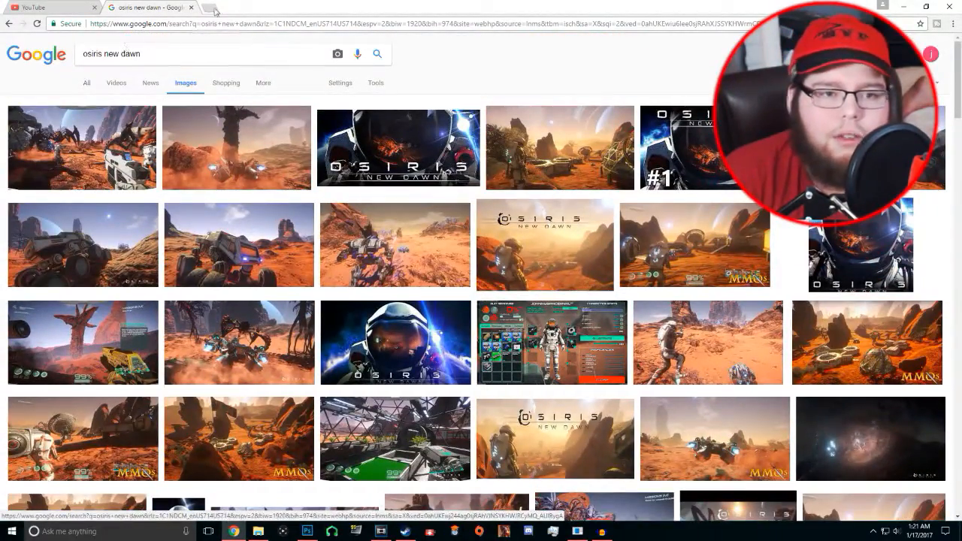
click(339, 83)
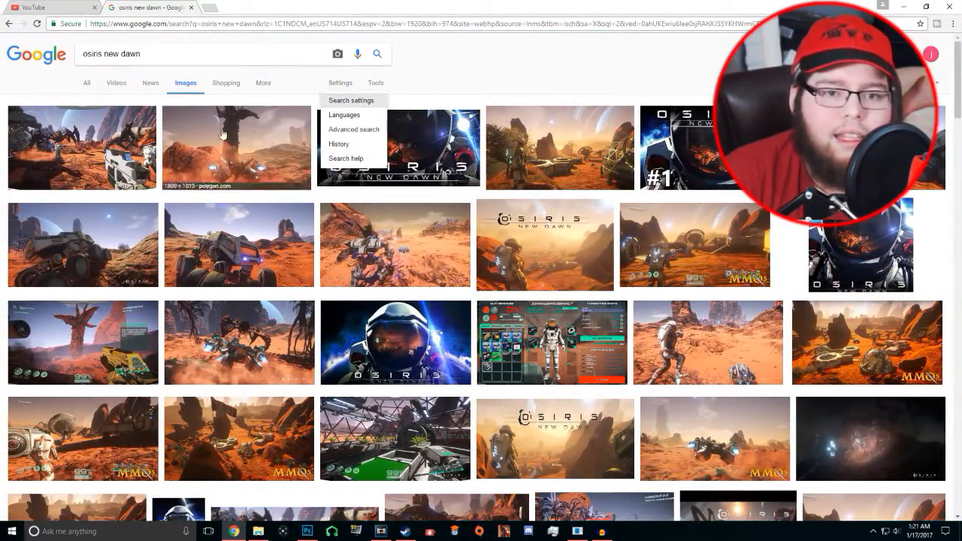
click(374, 84)
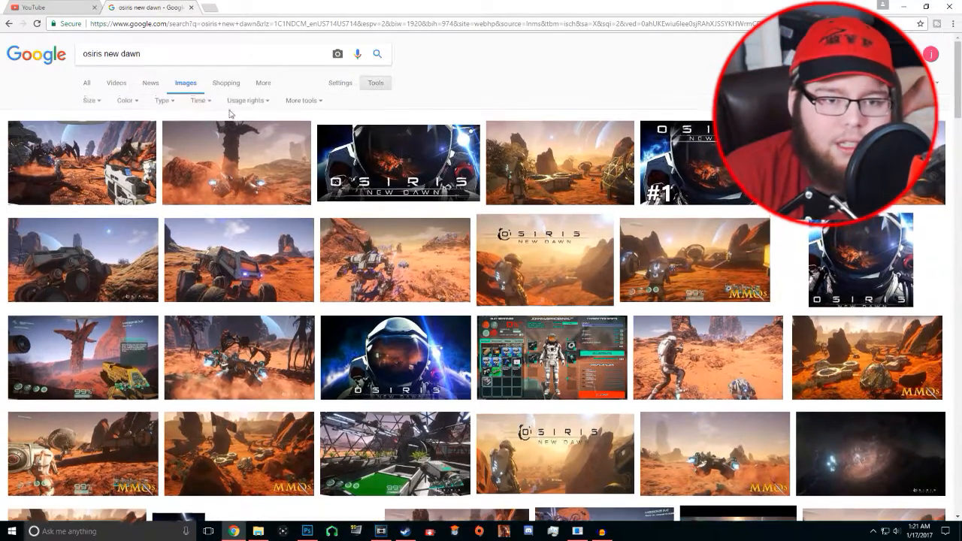
click(127, 101)
click(135, 161)
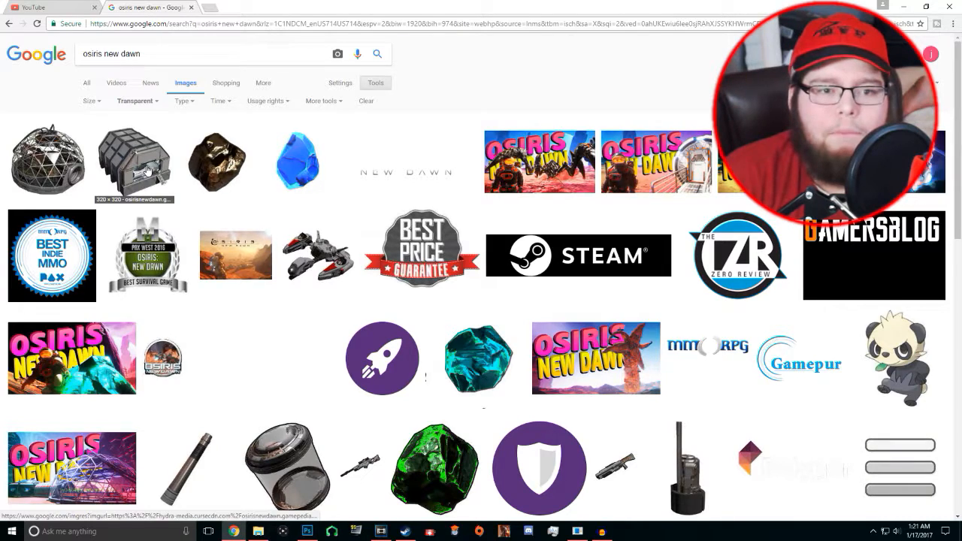
Preview the Laboratory and Bio dome images among the transparent results
click(118, 166)
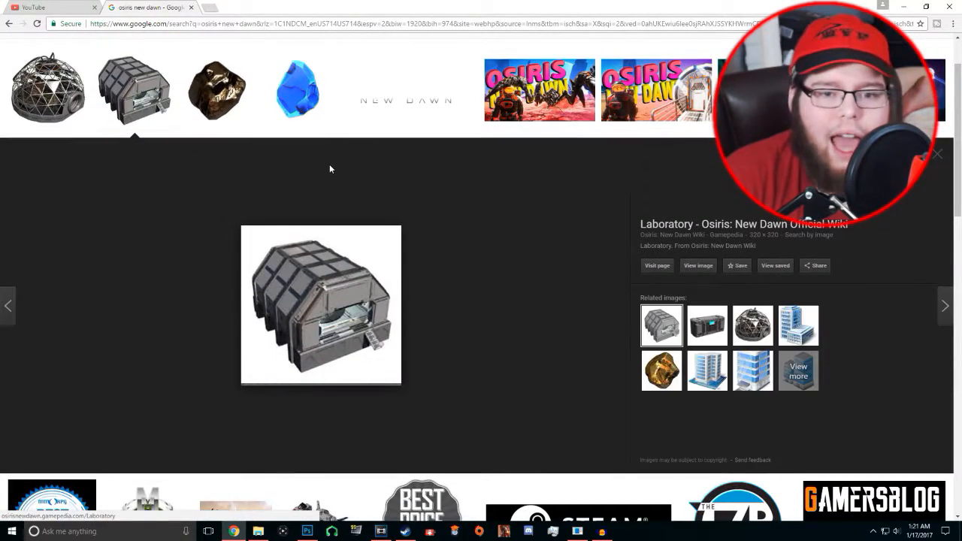
click(47, 89)
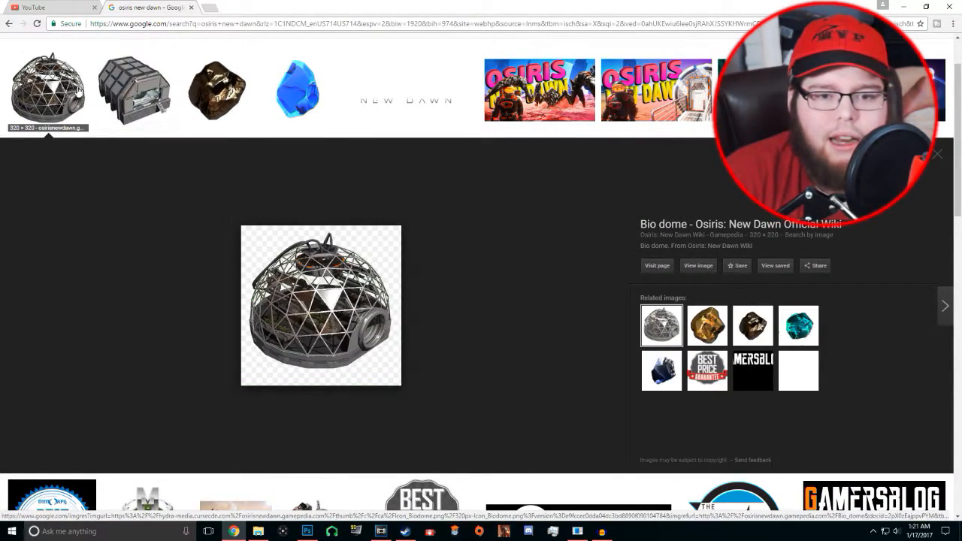
scroll(488, 224, up, 1)
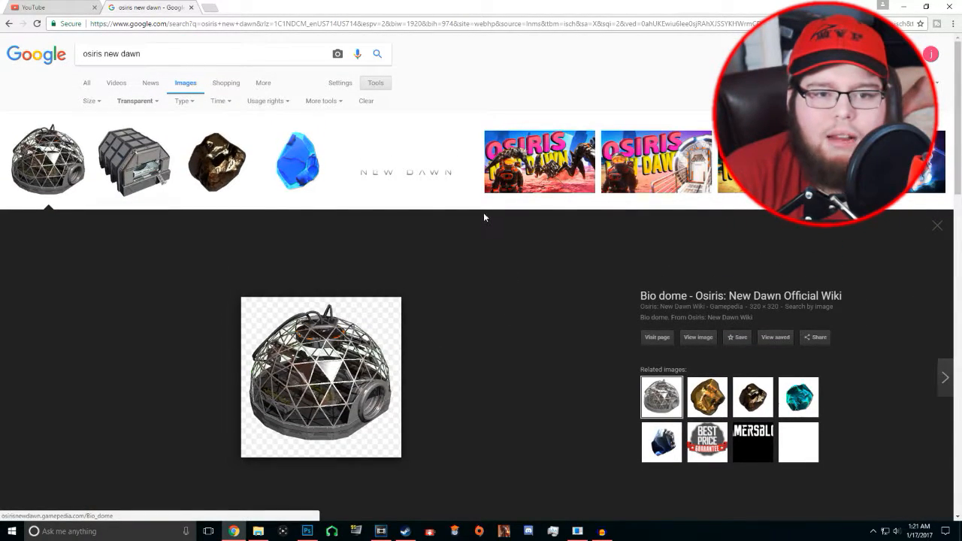
scroll(484, 217, down, 4)
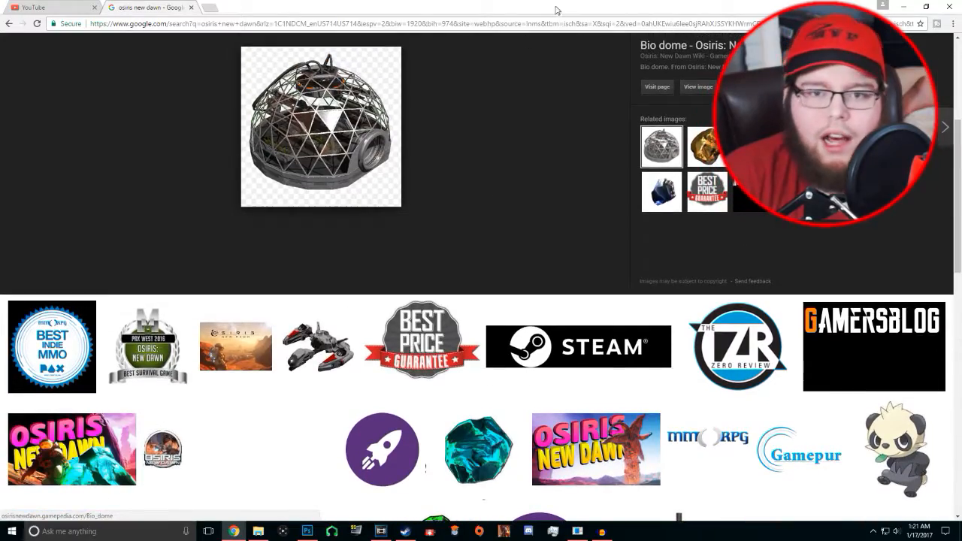
Shrink the browser window so the desktop is reachable and save the Bio dome image to the desktop
double_click(556, 11)
double_click(456, 5)
drag(456, 7, 456, 309)
click(950, 6)
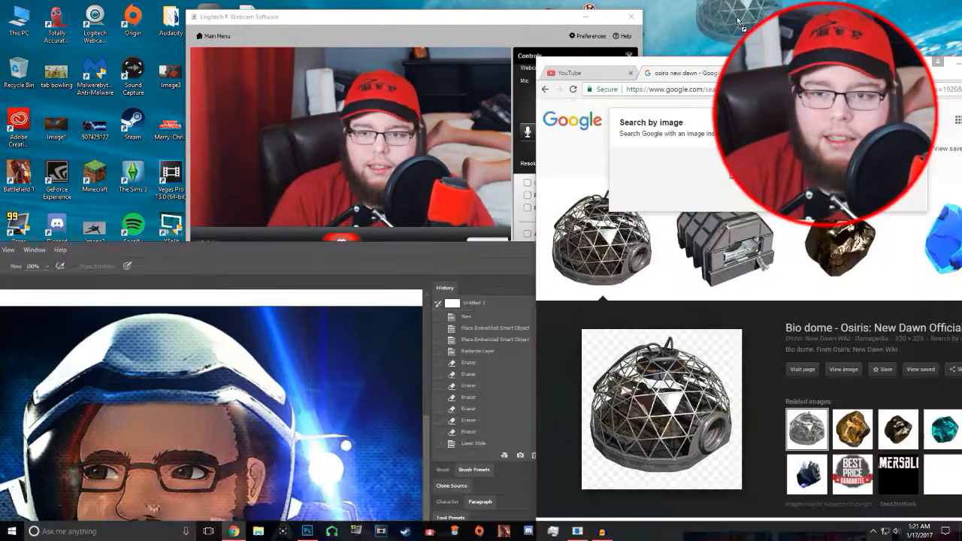
drag(661, 409, 169, 443)
Place the saved biodome image in the Photoshop artboard, enlarging and positioning it in the lower-left corner beside the OSIRIS title
drag(382, 245, 730, 63)
drag(394, 325, 310, 358)
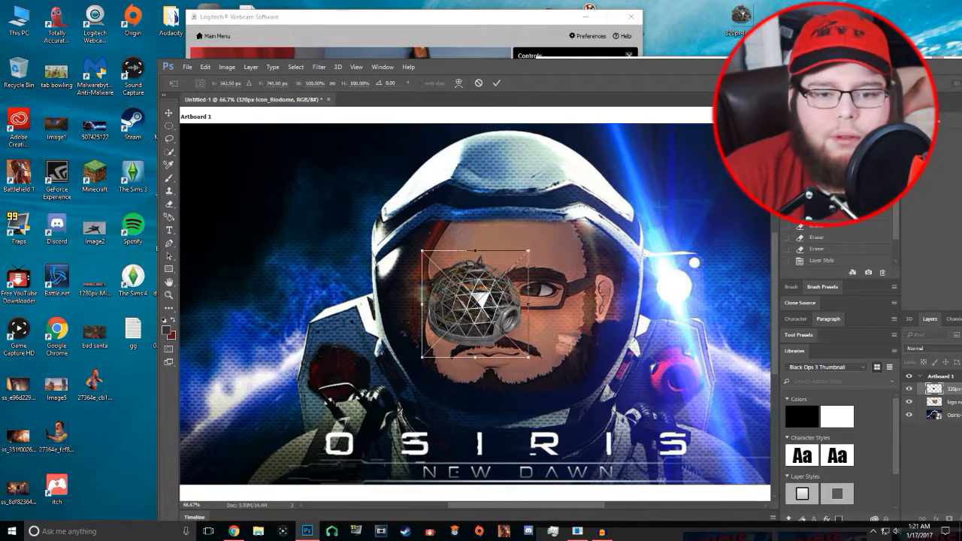
drag(481, 301, 253, 425)
drag(294, 376, 377, 277)
drag(267, 275, 252, 323)
click(498, 83)
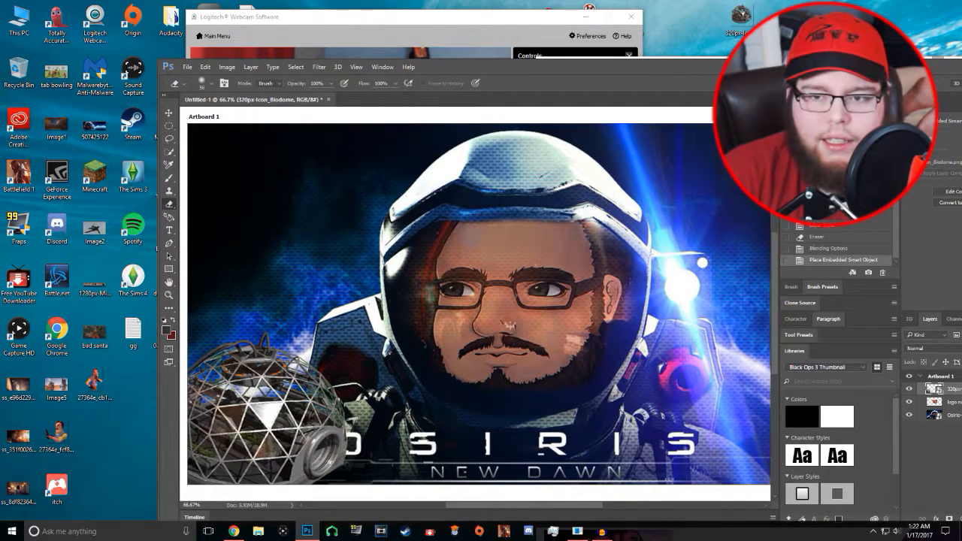
Enable Bevel & Emboss and Inner Shadow for the 320px-Icon_Biodome layer, trying Stroke but leaving it off
drag(880, 66, 781, 57)
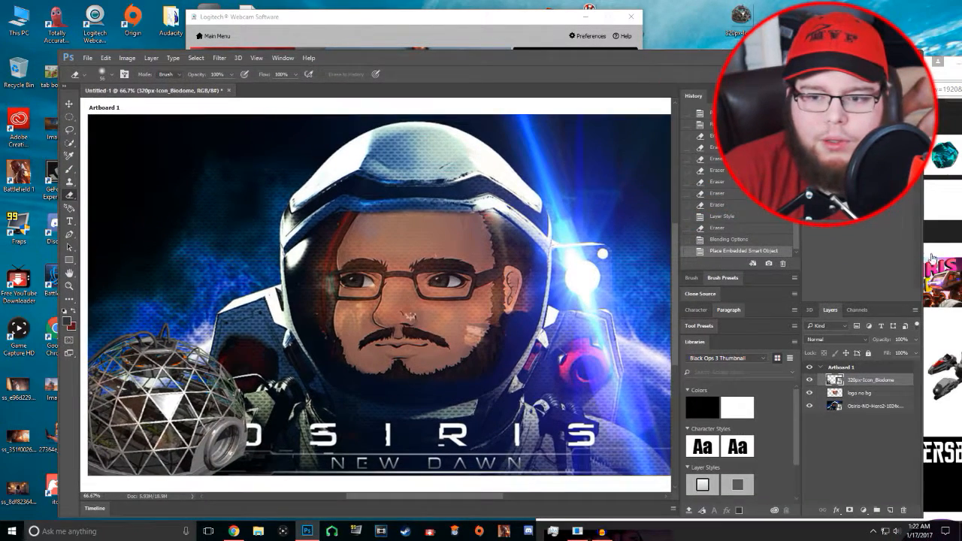
double_click(905, 384)
click(577, 225)
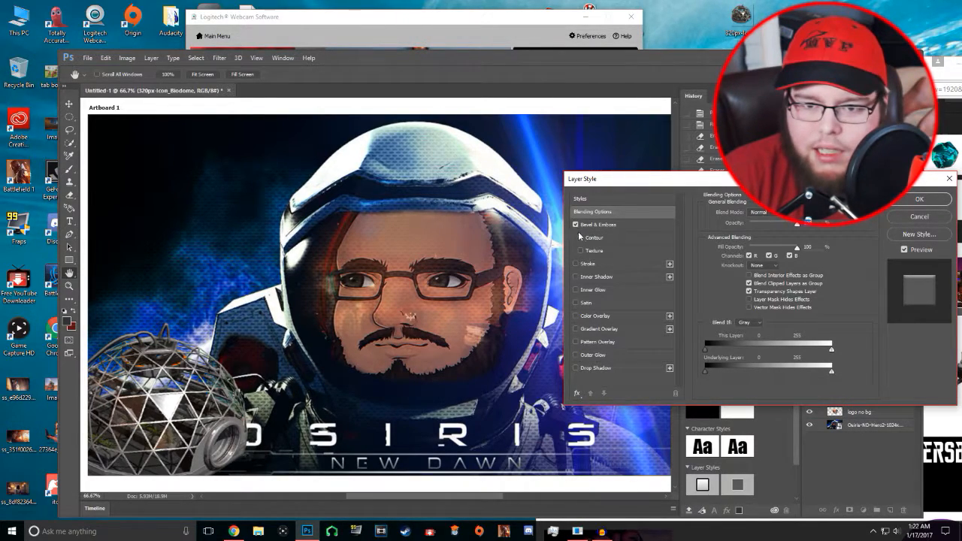
click(575, 263)
click(576, 263)
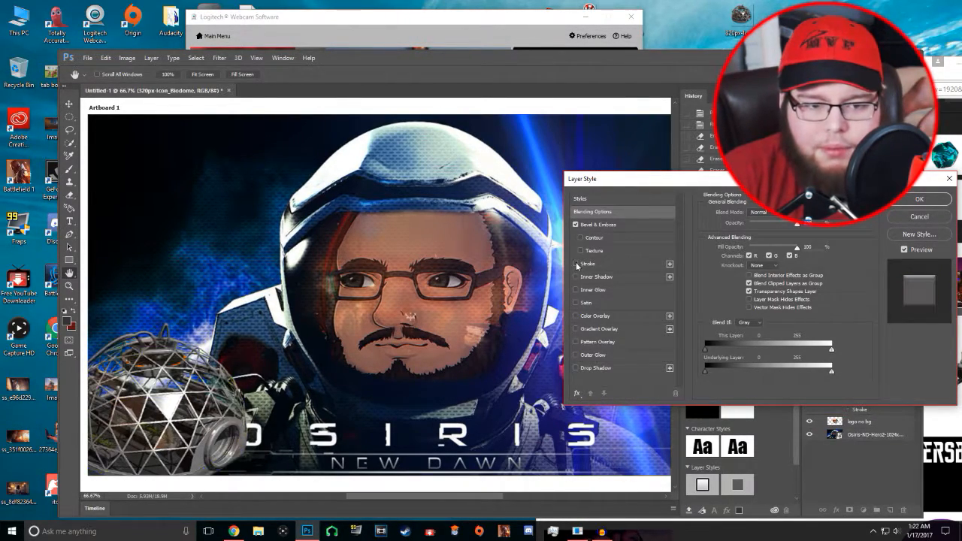
click(577, 279)
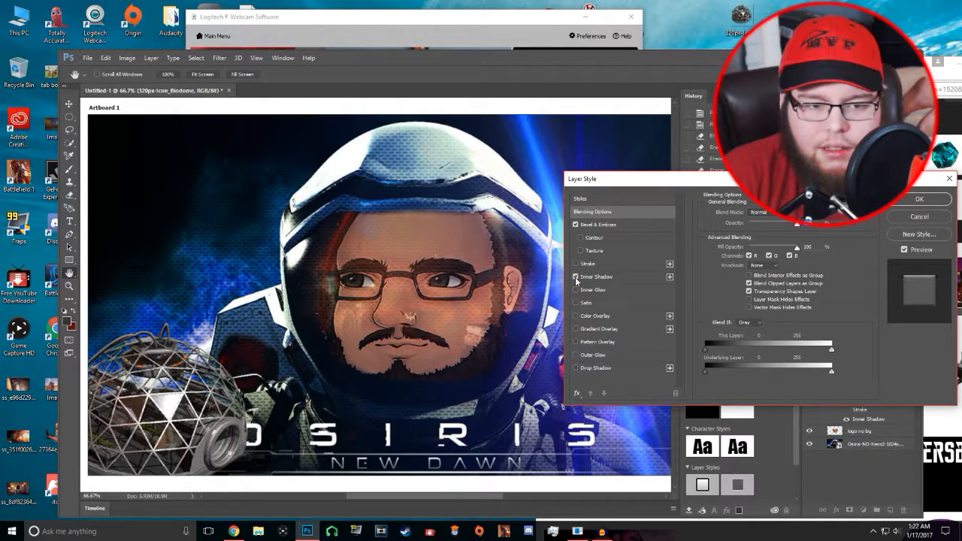
Try the Color Overlay, Gradient Overlay and Pattern Overlay effects on the biodome layer
click(576, 317)
click(575, 317)
click(576, 329)
click(576, 330)
click(576, 342)
click(575, 342)
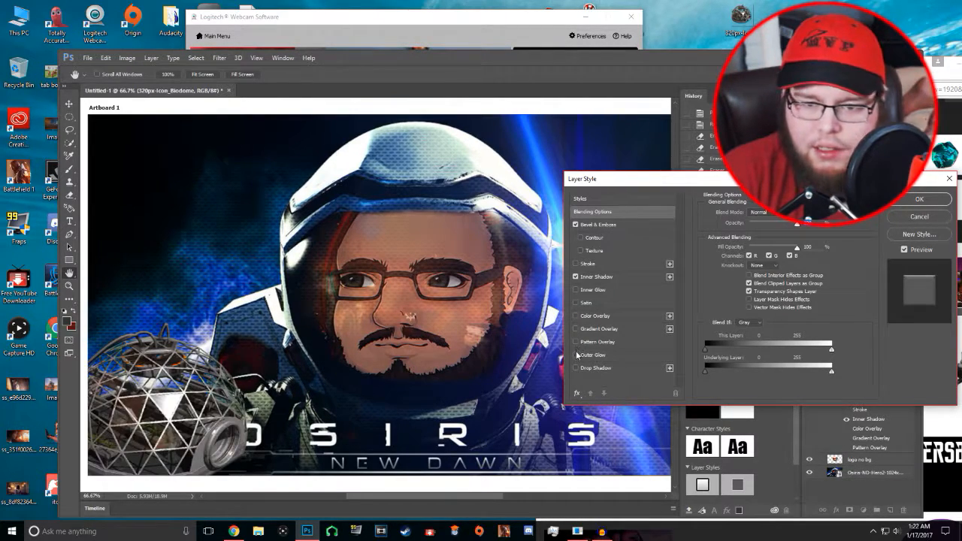
Add an Outer Glow and a Drop Shadow to the biodome layer and apply the layer style
click(577, 355)
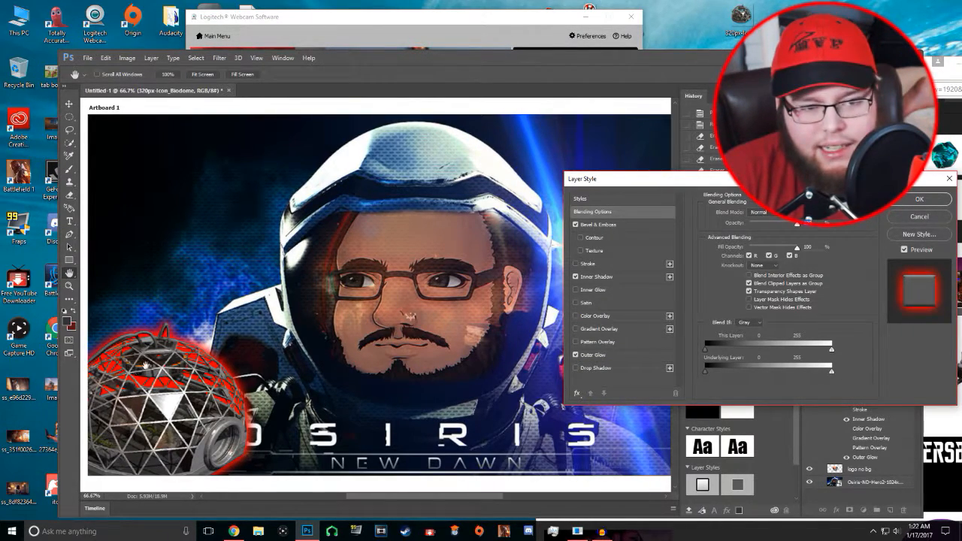
click(577, 368)
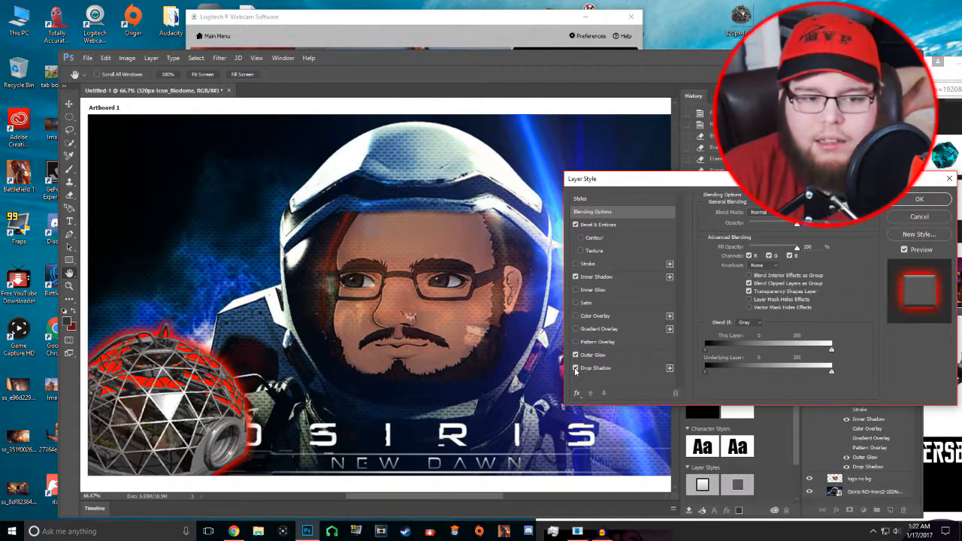
click(923, 201)
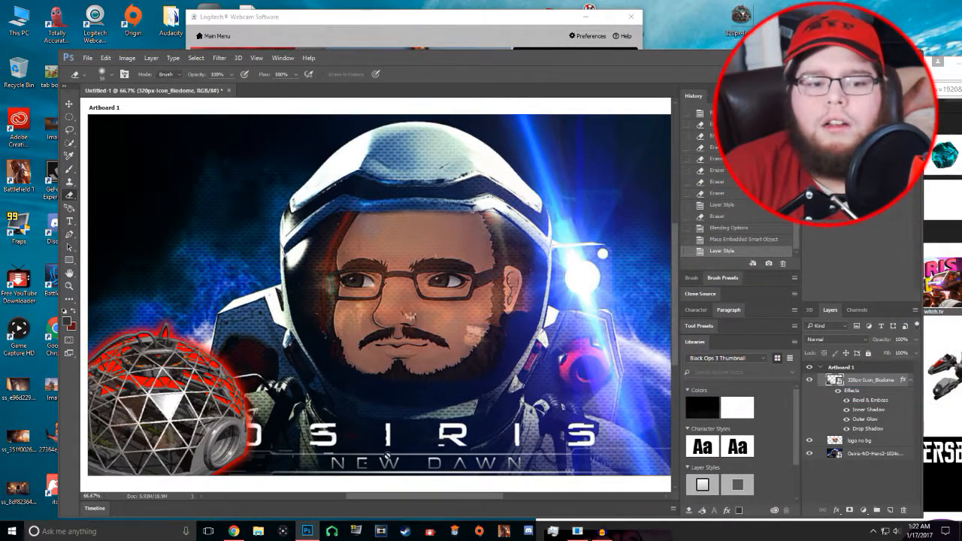
Return to the Chrome image results and preview the Lithium, brown ore and Azurnium images
click(943, 154)
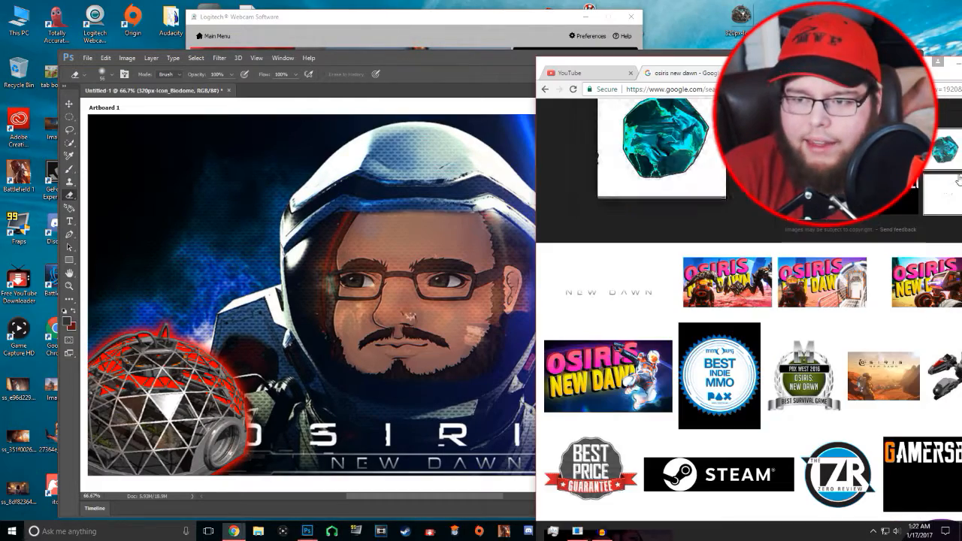
scroll(699, 351, down, 3)
drag(778, 67, 650, 75)
scroll(715, 389, up, 7)
scroll(721, 392, up, 1)
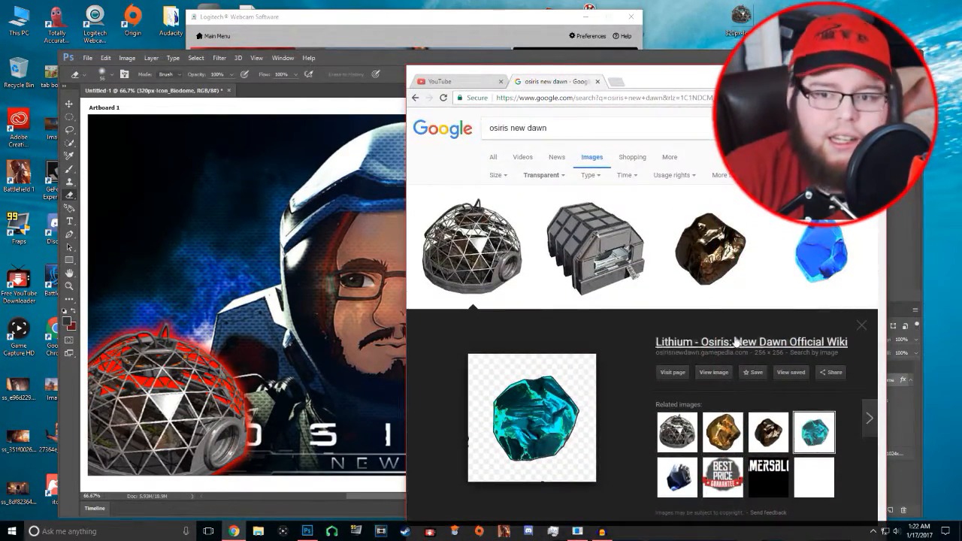
click(708, 256)
click(818, 263)
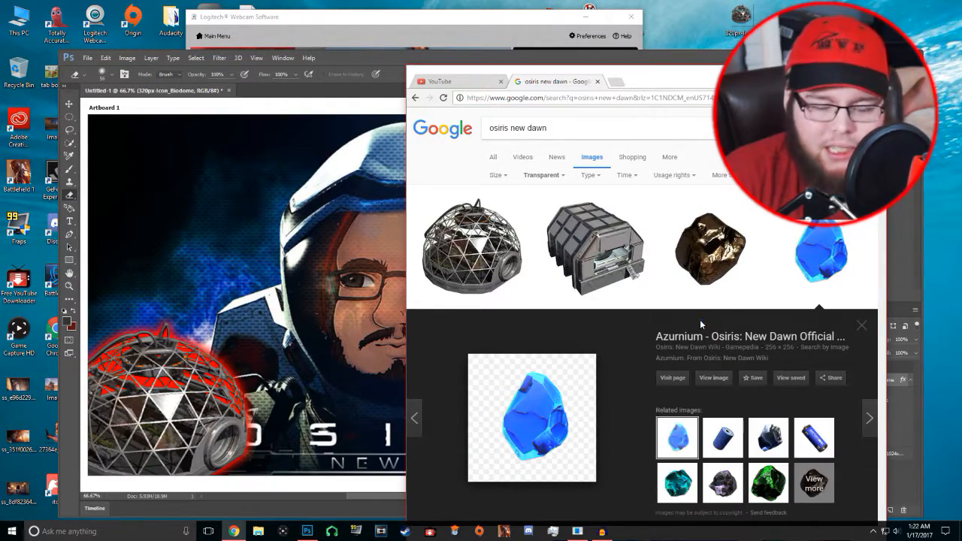
Look through the transparent Osiris New Dawn image results and preview the Inflatable Dome image
scroll(699, 320, down, 8)
scroll(699, 340, down, 2)
scroll(676, 326, down, 1)
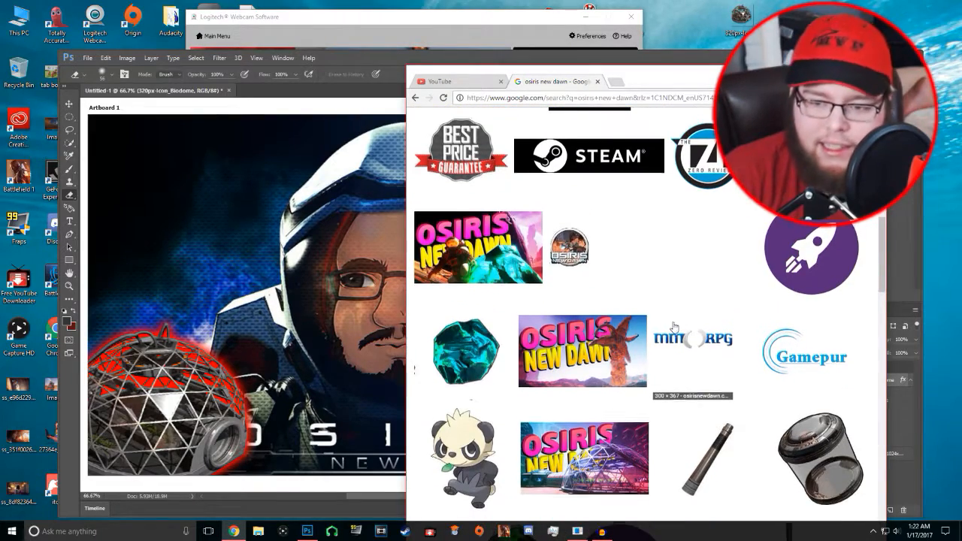
scroll(674, 328, down, 3)
scroll(726, 391, down, 3)
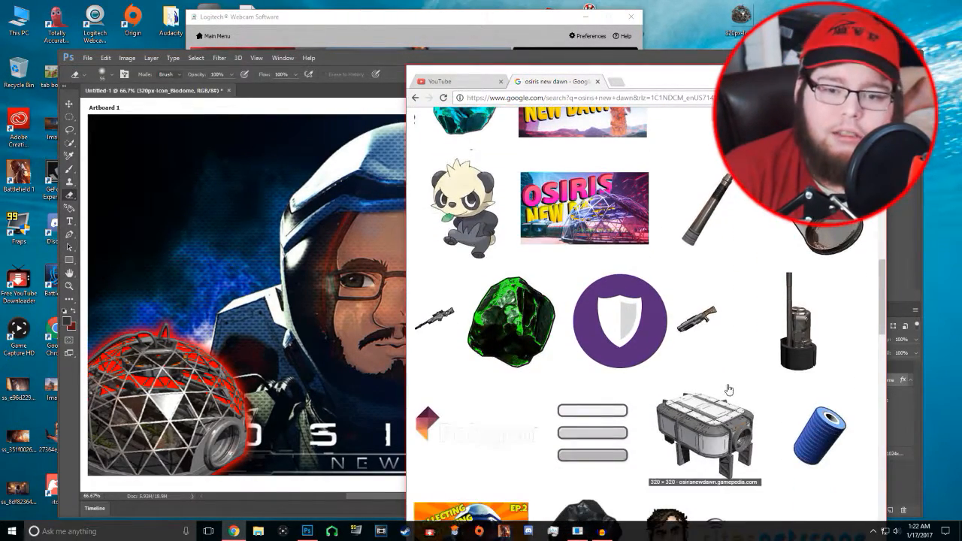
scroll(729, 380, down, 3)
scroll(729, 365, down, 1)
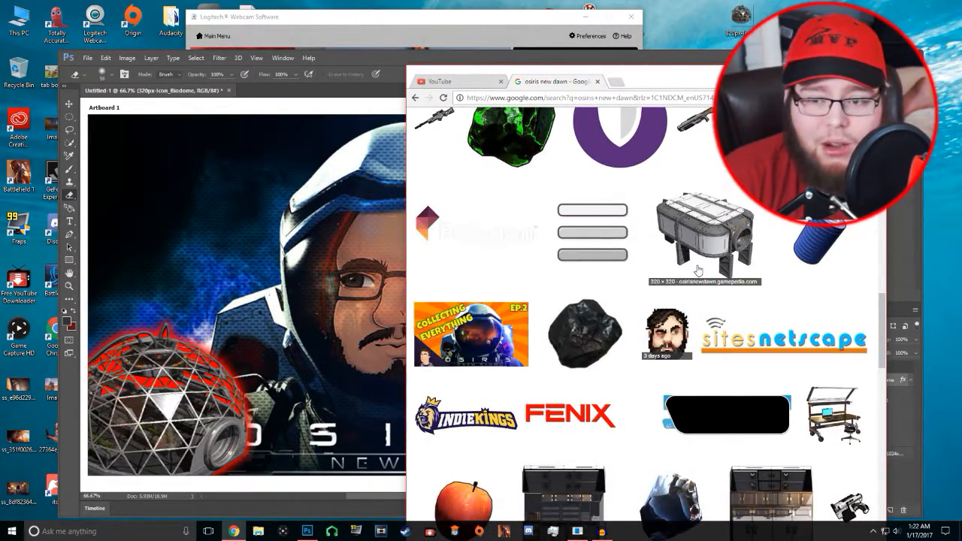
scroll(678, 287, down, 2)
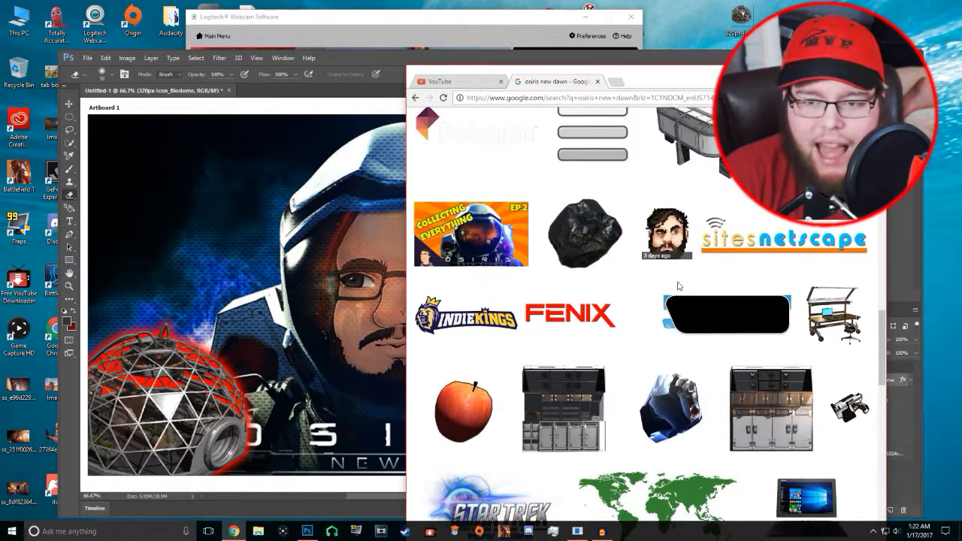
scroll(678, 288, down, 3)
scroll(690, 286, down, 3)
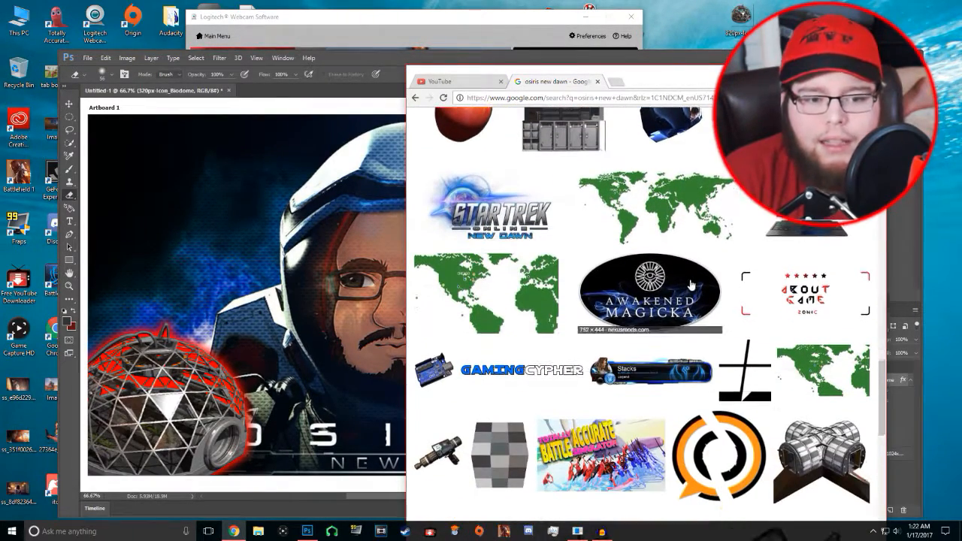
scroll(690, 286, down, 3)
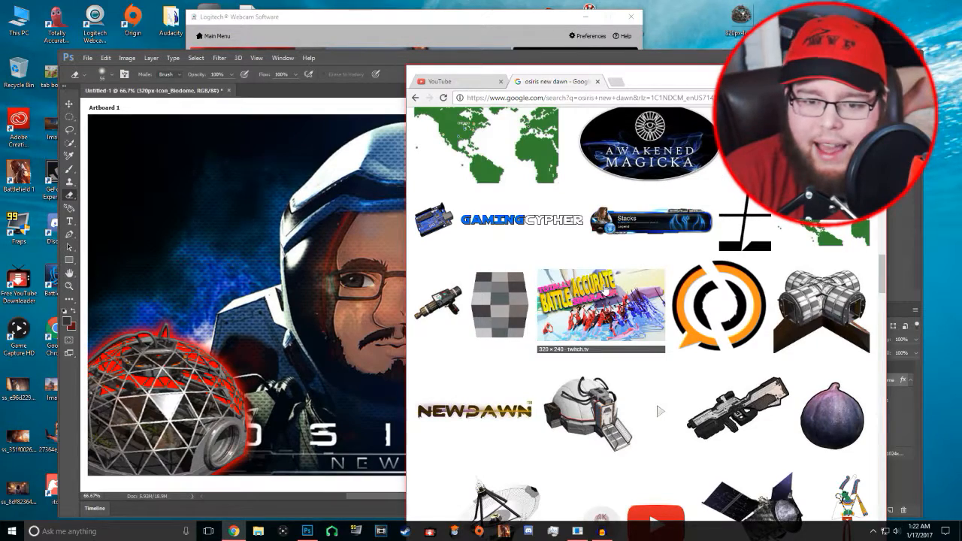
scroll(606, 292, down, 2)
click(580, 314)
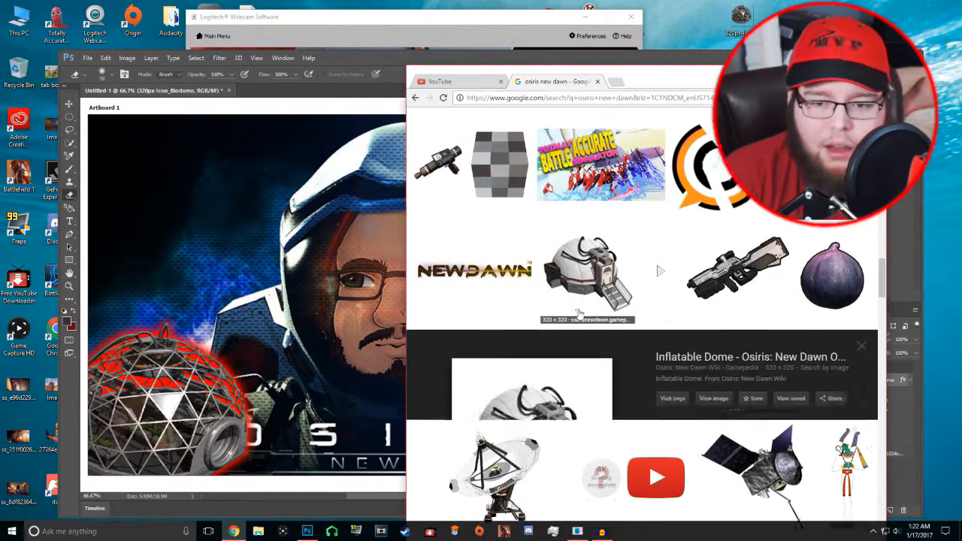
Try placing the Inflatable Dome image over the artboard's upper-right corner in Photoshop, enlarged to about 133%
drag(553, 405, 740, 34)
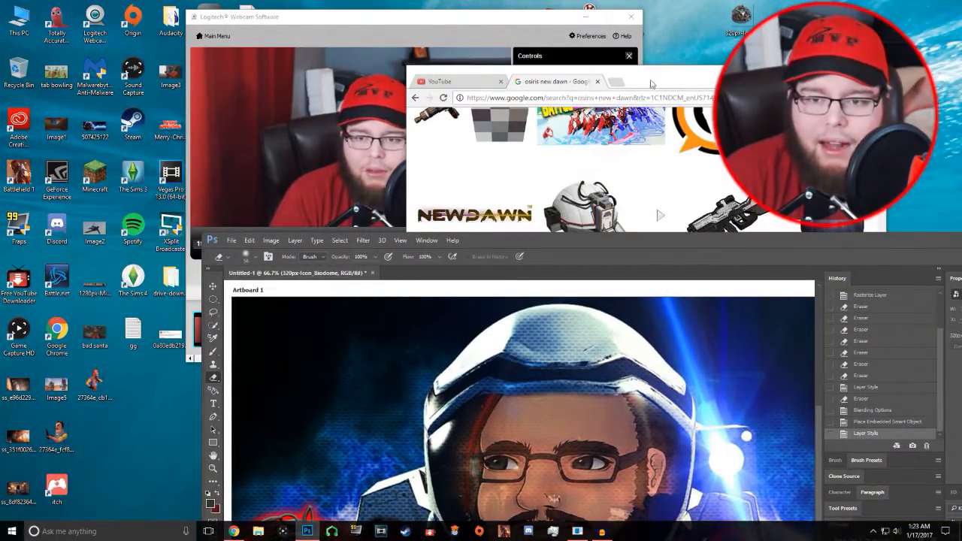
drag(672, 79, 184, 116)
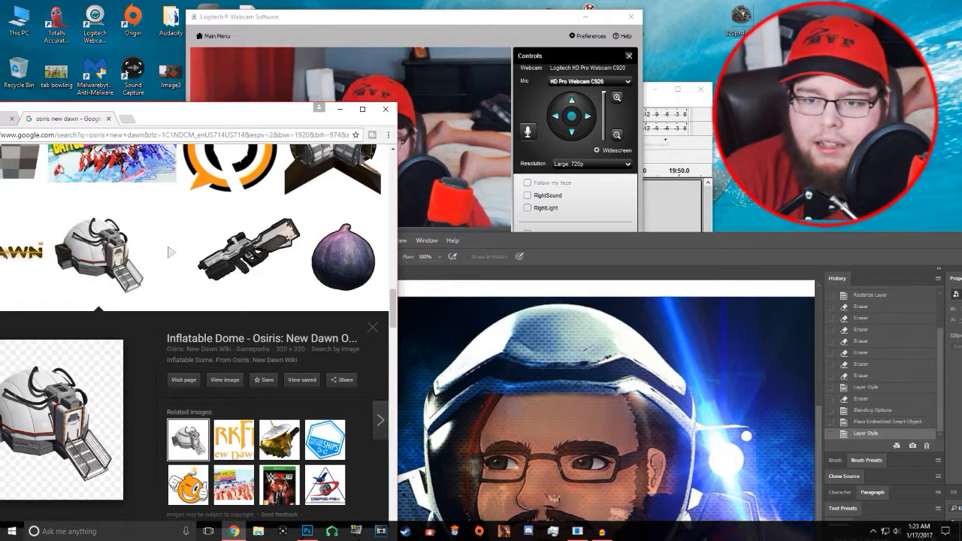
drag(740, 19, 753, 315)
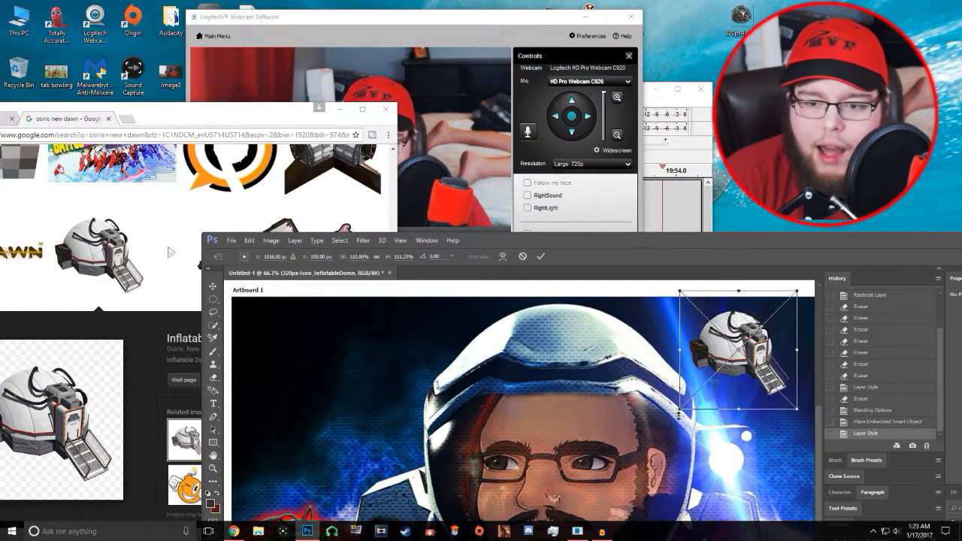
drag(673, 417, 649, 439)
scroll(650, 436, down, 3)
scroll(752, 348, up, 4)
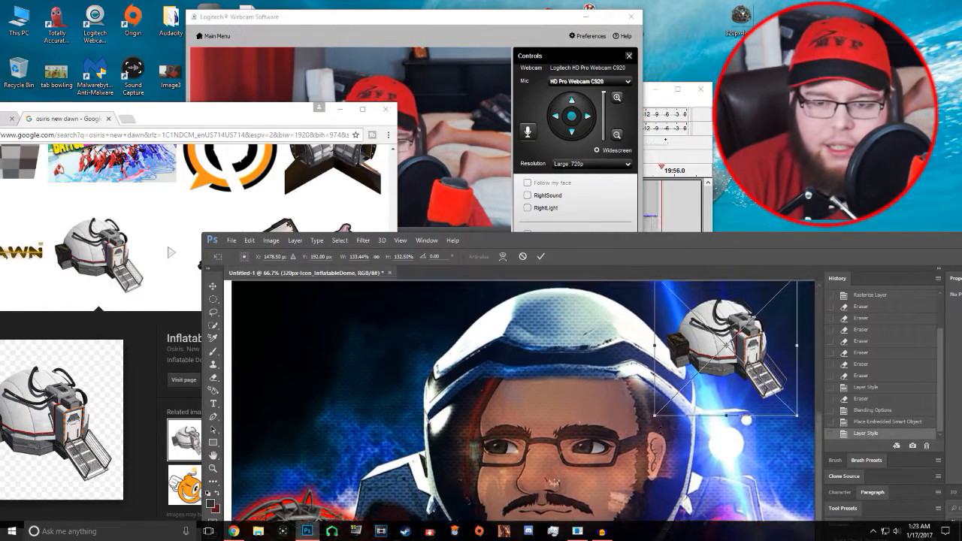
Try the Inflatable Dome image over the artboard's lower-right corner, beside the OSIRIS title, scaled to about 177%
drag(752, 348, 405, 367)
scroll(405, 367, down, 3)
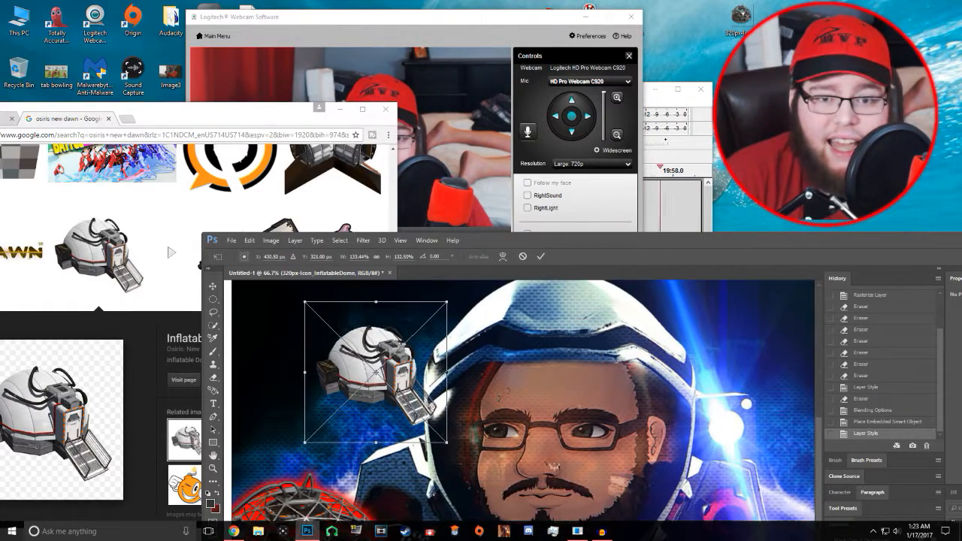
scroll(388, 313, down, 3)
drag(388, 313, 769, 493)
scroll(687, 413, down, 2)
drag(715, 404, 651, 449)
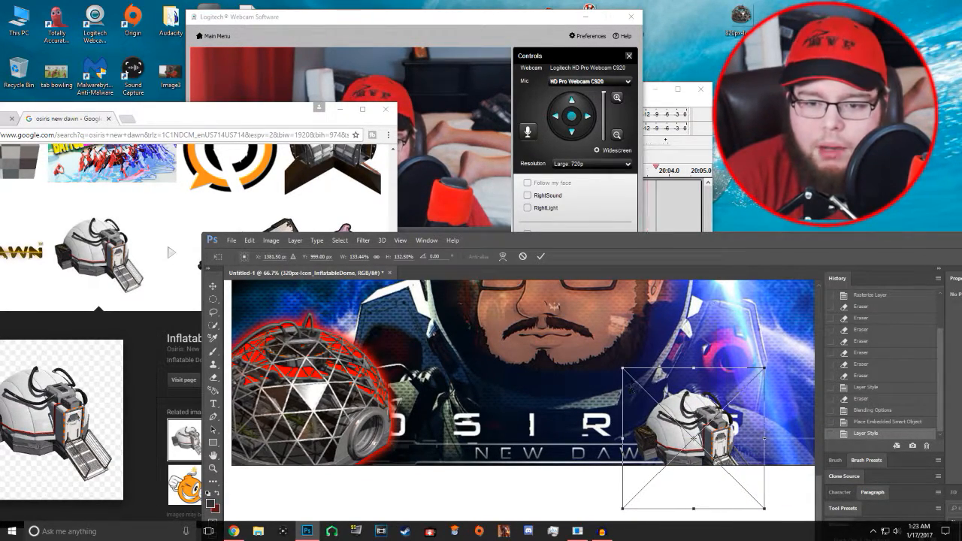
drag(622, 368, 576, 323)
mouse_move(672, 435)
mouse_down()
mouse_move(720, 446)
mouse_move(680, 436)
mouse_up()
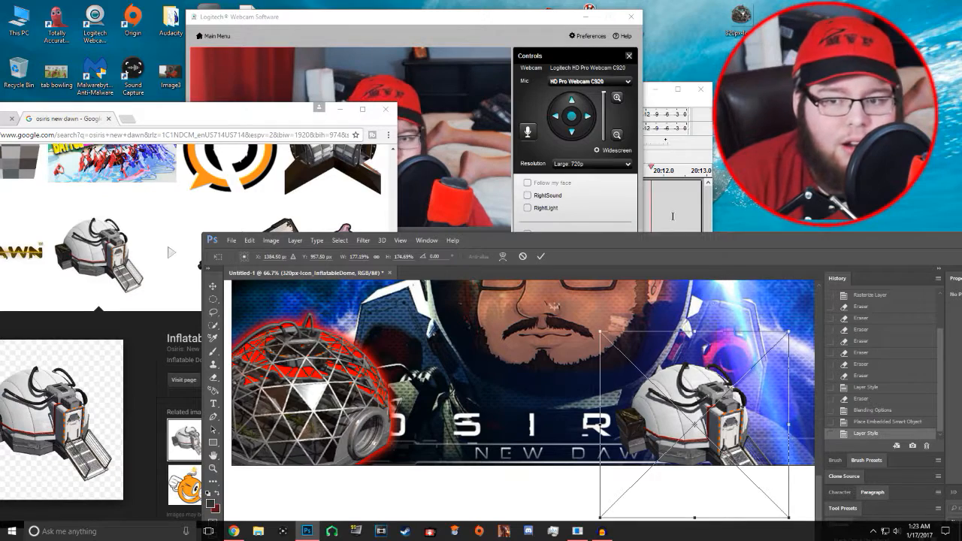
Check the running Audacity recording, return to Photoshop and cancel the Inflatable Dome placement
click(668, 103)
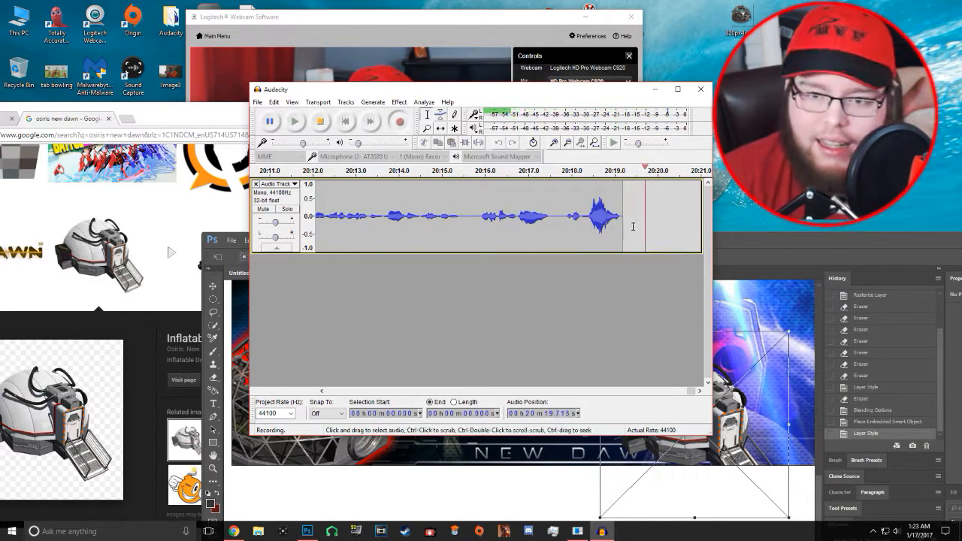
click(777, 244)
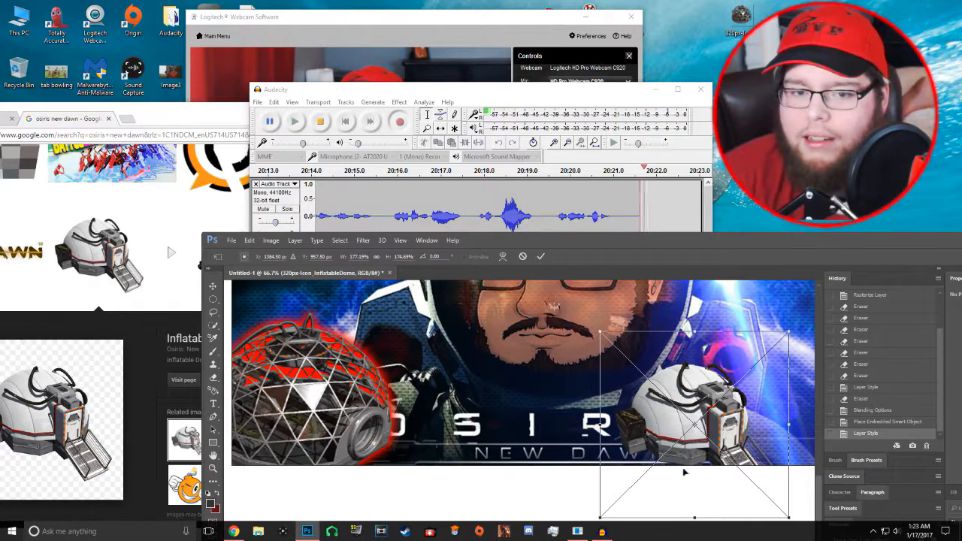
scroll(691, 451, down, 3)
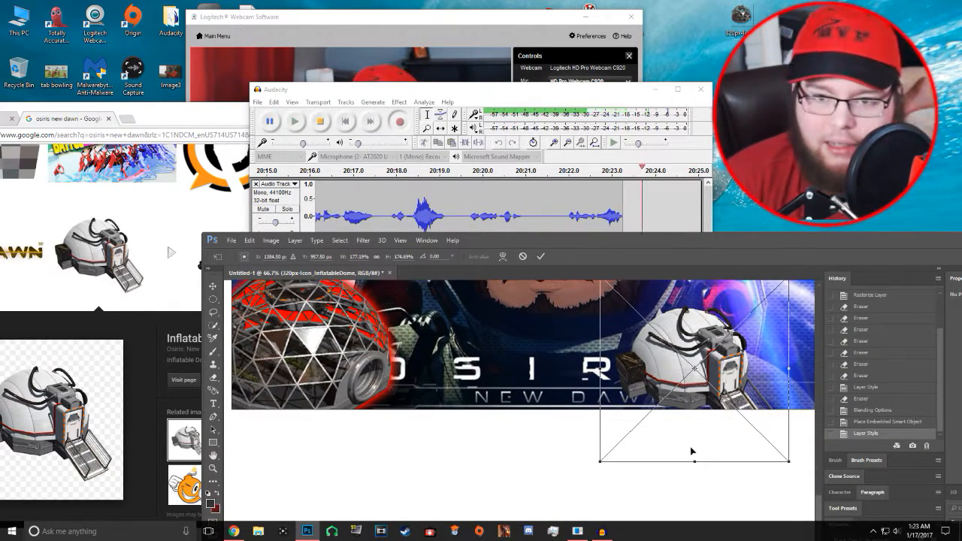
scroll(699, 406, up, 5)
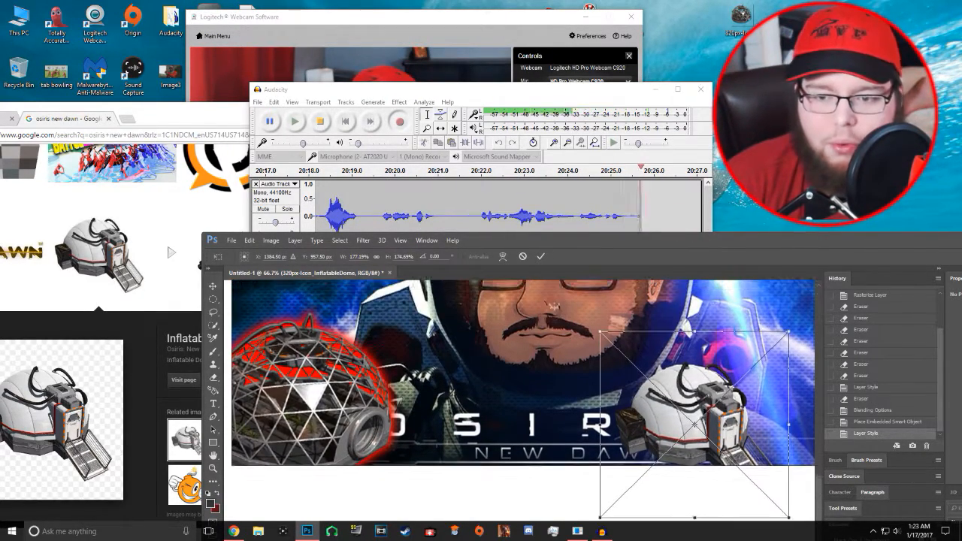
click(521, 255)
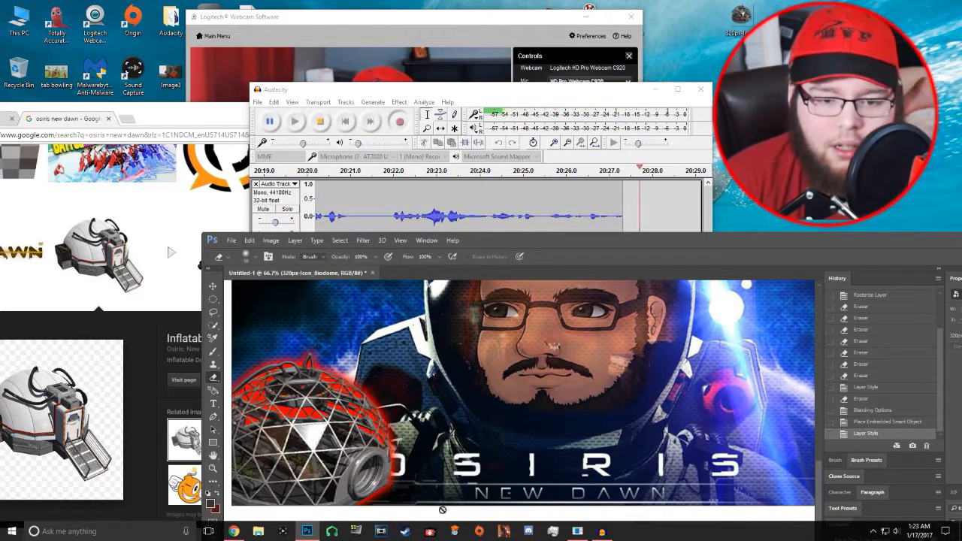
Switch to Vegas Pro, start a new project and open the audio recording from the unedited folder
click(381, 532)
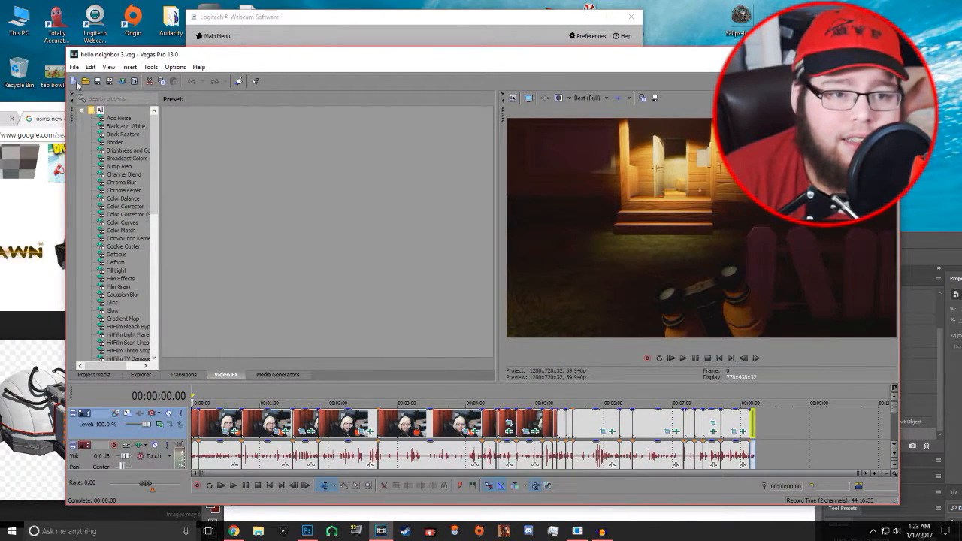
click(73, 81)
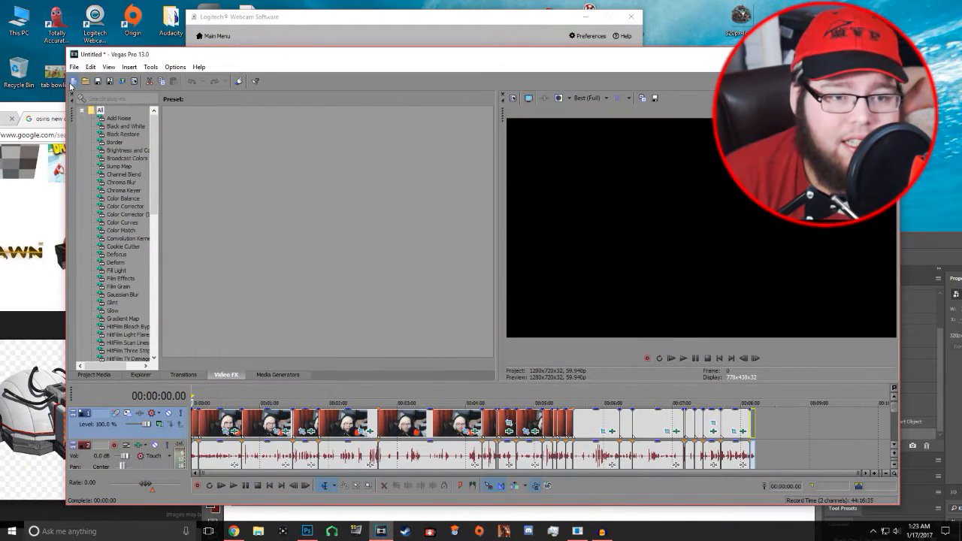
click(87, 82)
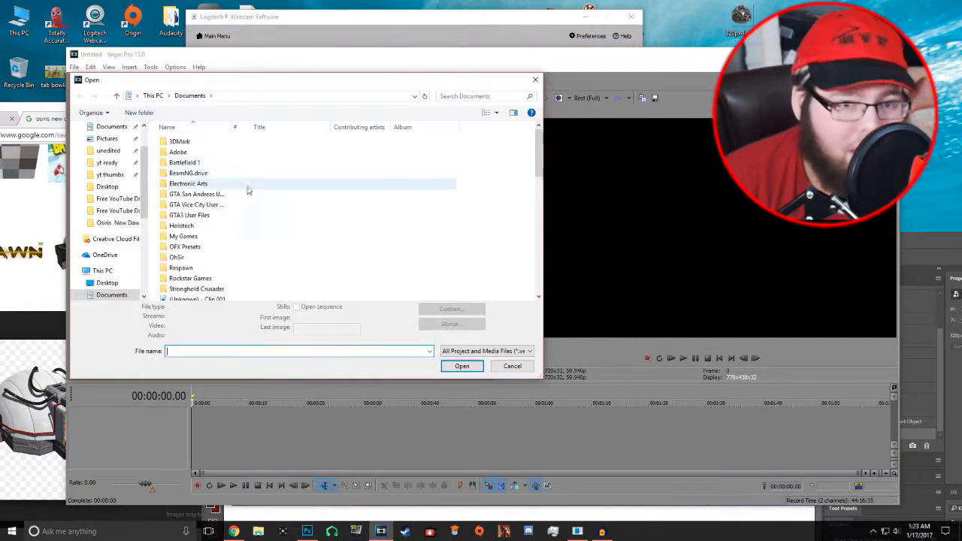
scroll(225, 240, down, 5)
scroll(290, 260, up, 5)
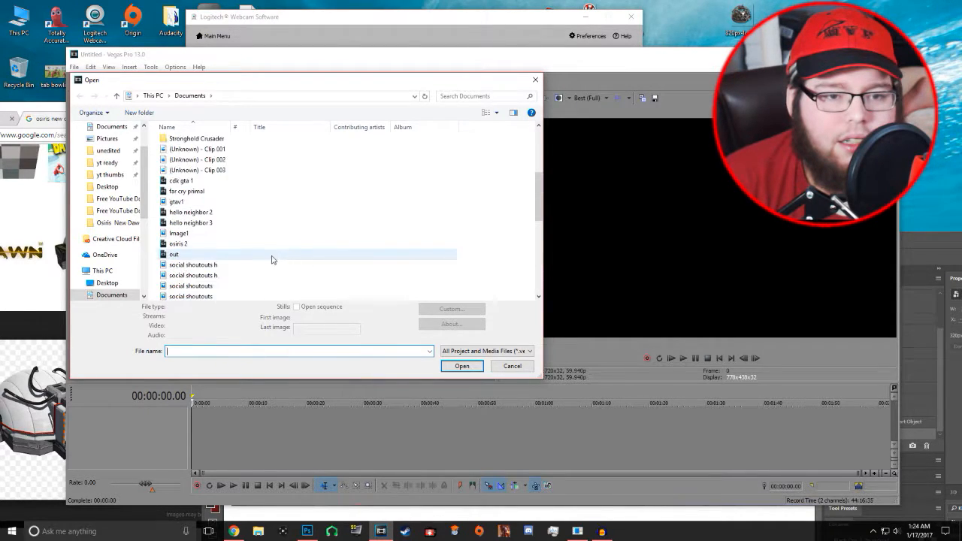
scroll(220, 229, down, 4)
scroll(222, 238, up, 2)
scroll(219, 234, up, 3)
scroll(103, 290, down, 2)
scroll(105, 287, up, 2)
scroll(128, 208, up, 1)
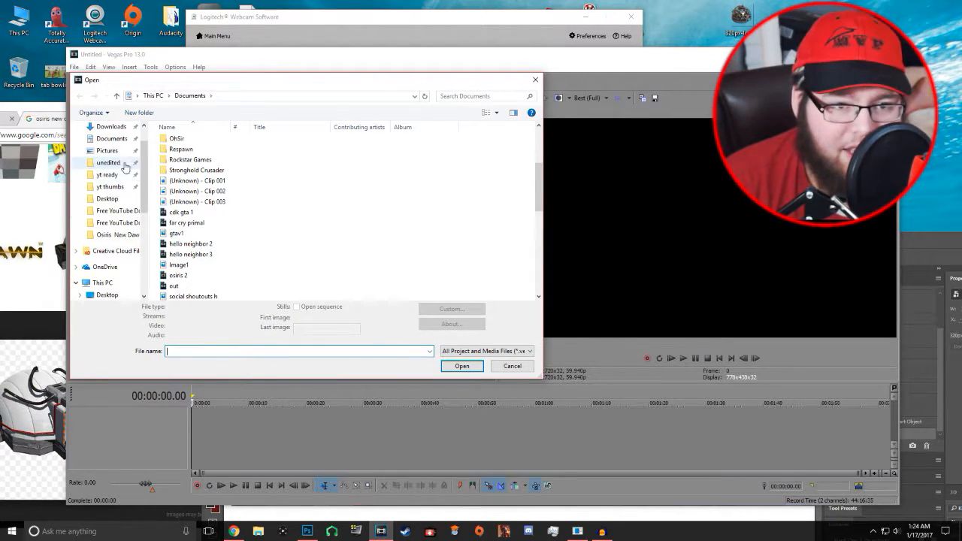
click(121, 163)
click(228, 263)
click(459, 374)
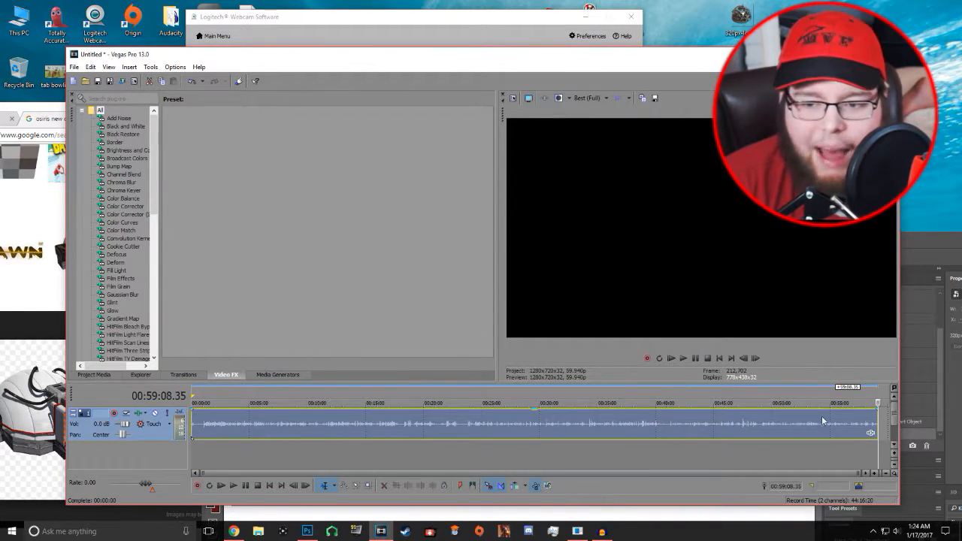
Normalize the audio event on the timeline
click(730, 403)
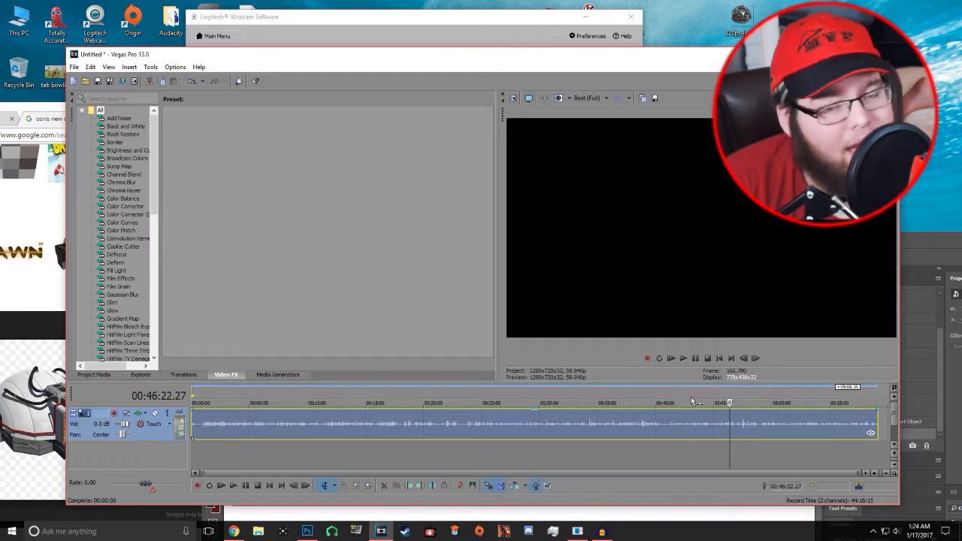
right_click(607, 427)
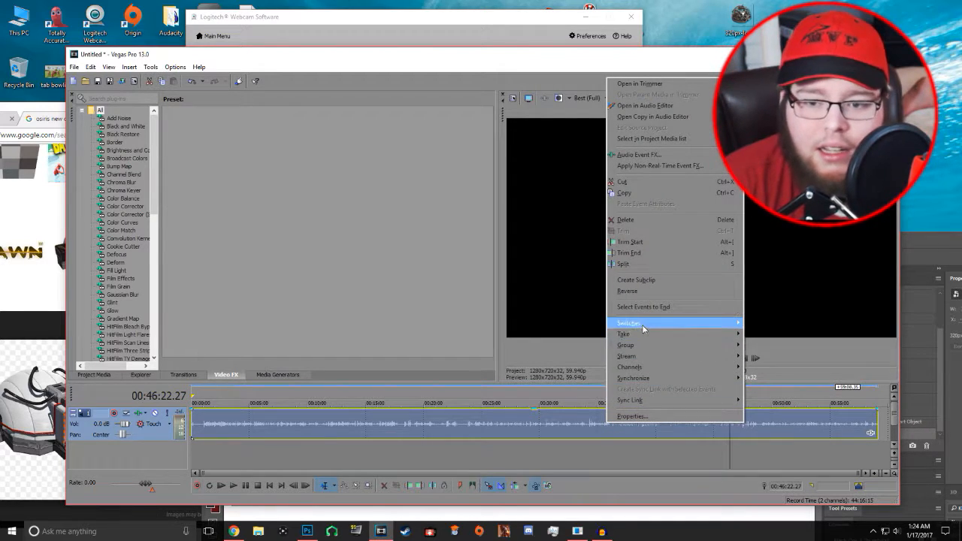
mouse_move(641, 323)
click(800, 368)
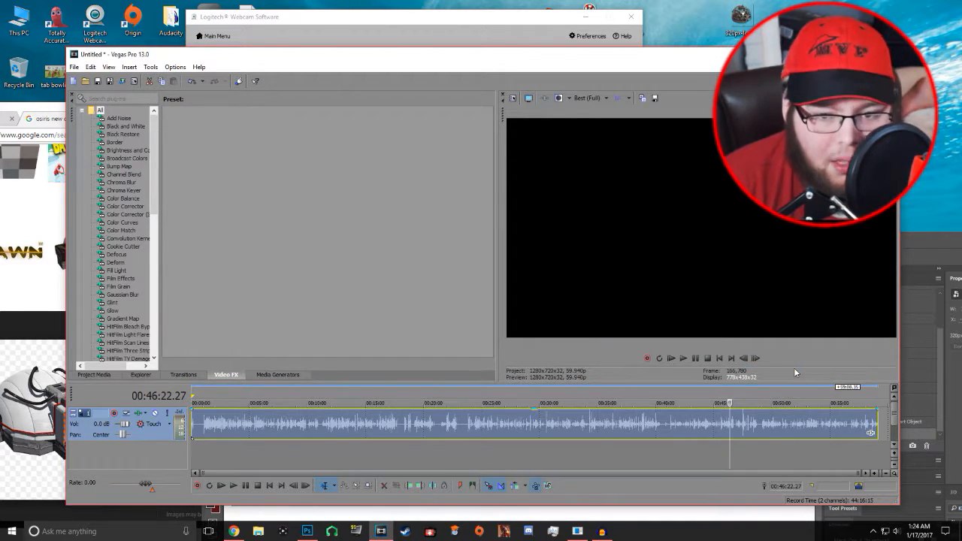
Play a short section of the audio near the start of the recording and stop it
click(206, 402)
key(space)
scroll(264, 421, up, 6)
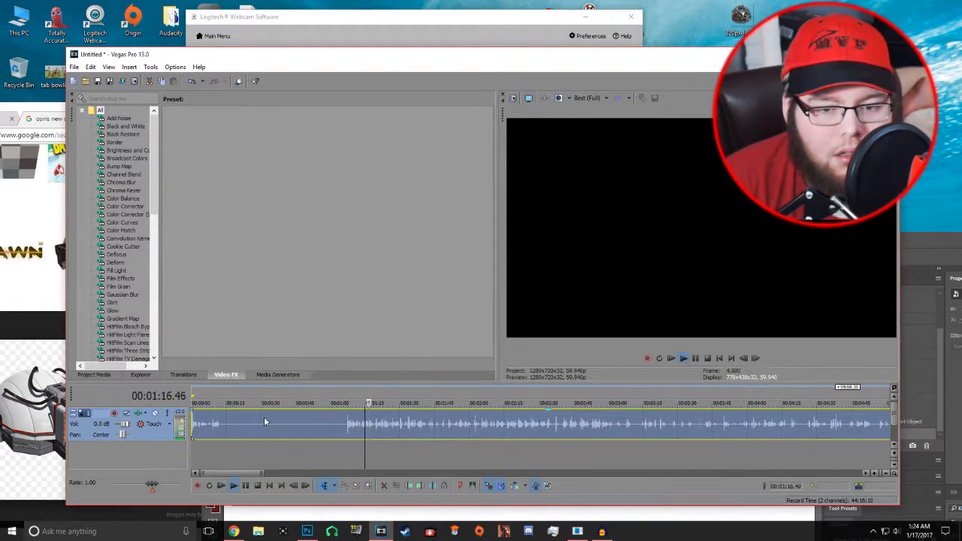
key(space)
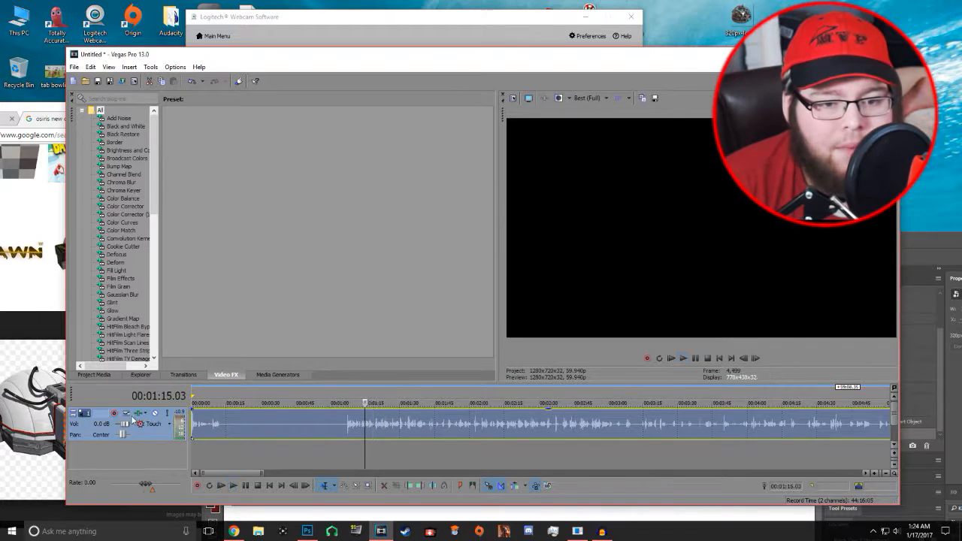
In the audio track's Track Compressor, set the threshold to -24.7 dB and the amount to Inf
click(142, 414)
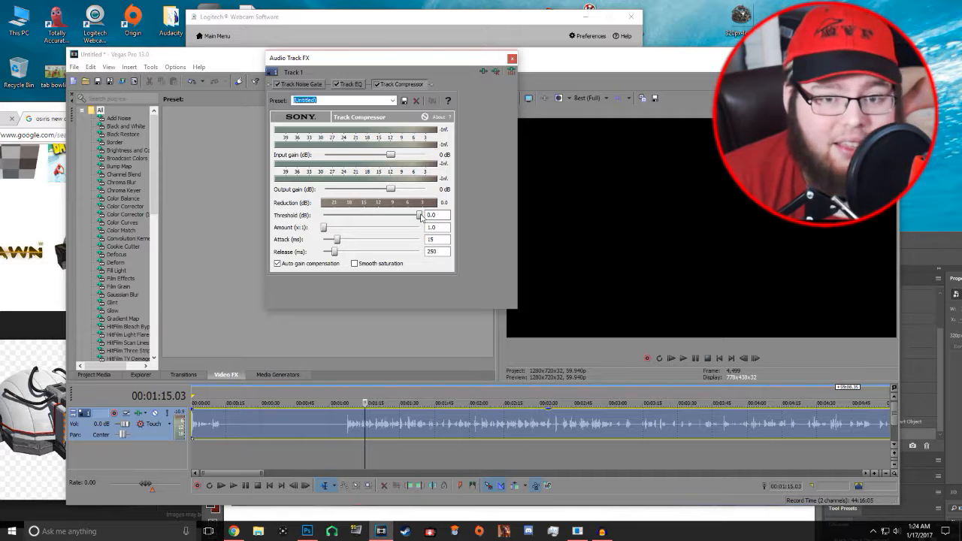
drag(368, 224, 356, 219)
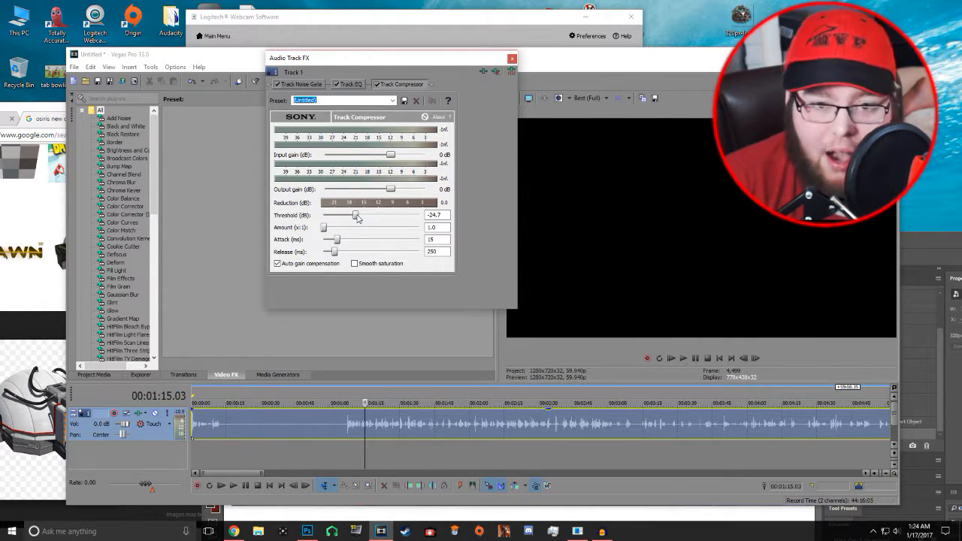
drag(357, 218, 355, 218)
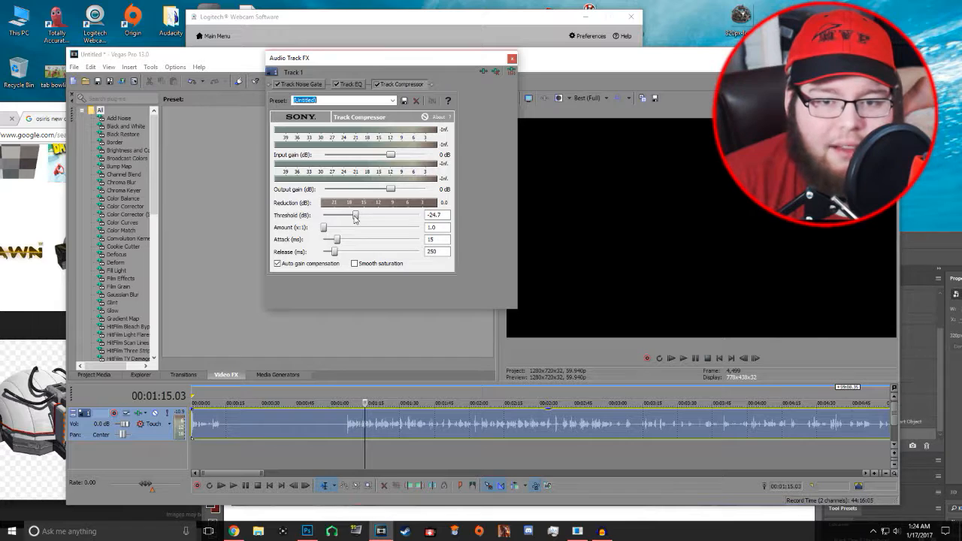
drag(324, 228, 421, 228)
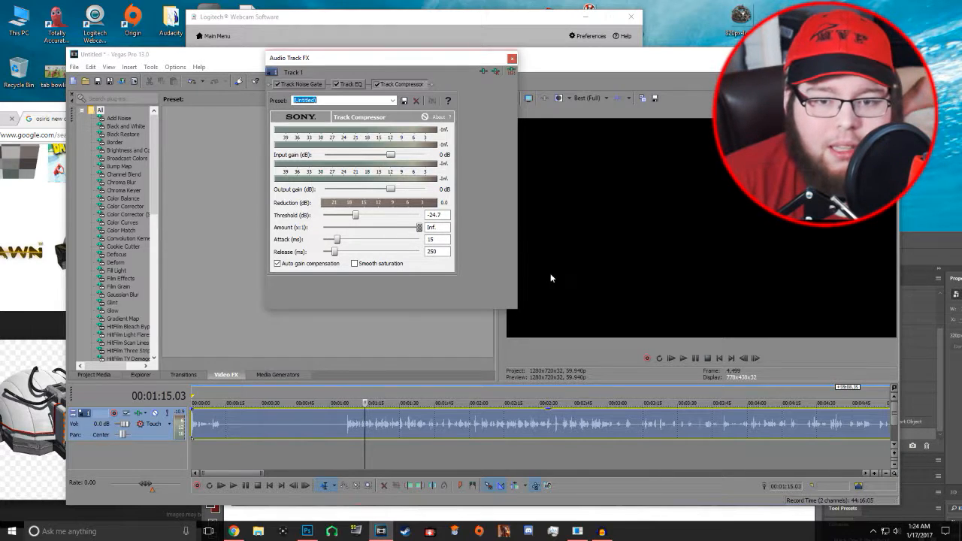
Play the audio from where the speech begins to hear the compression, closing the track effects and pausing playback
click(348, 392)
key(space)
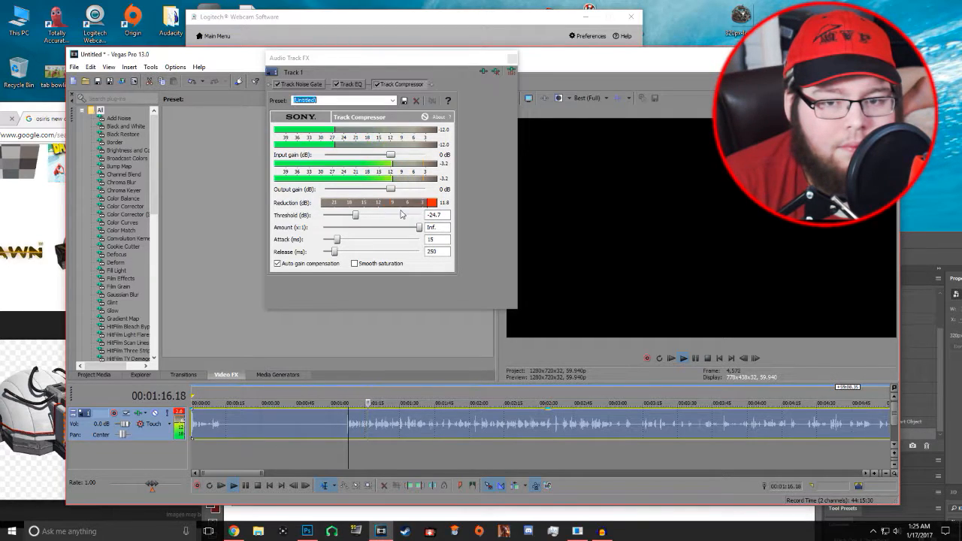
click(697, 358)
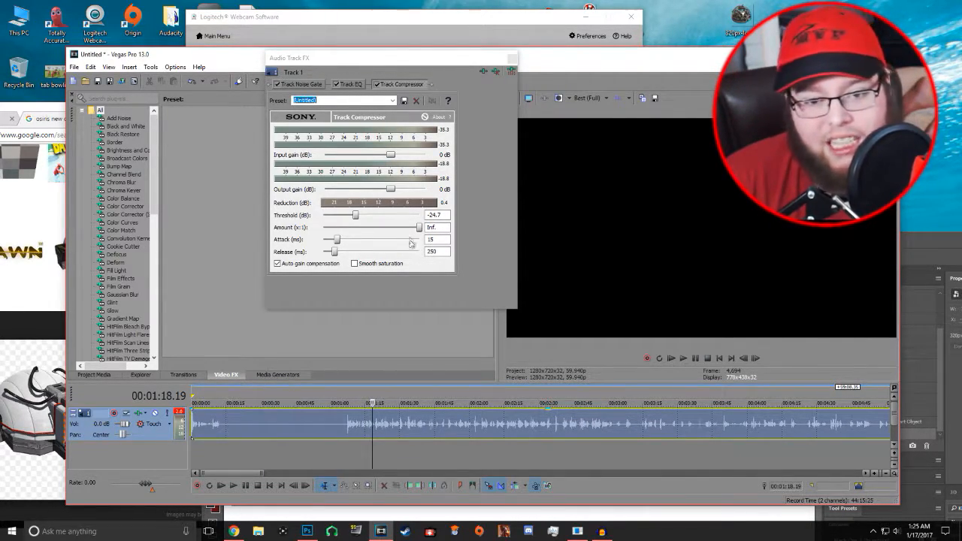
click(344, 402)
key(space)
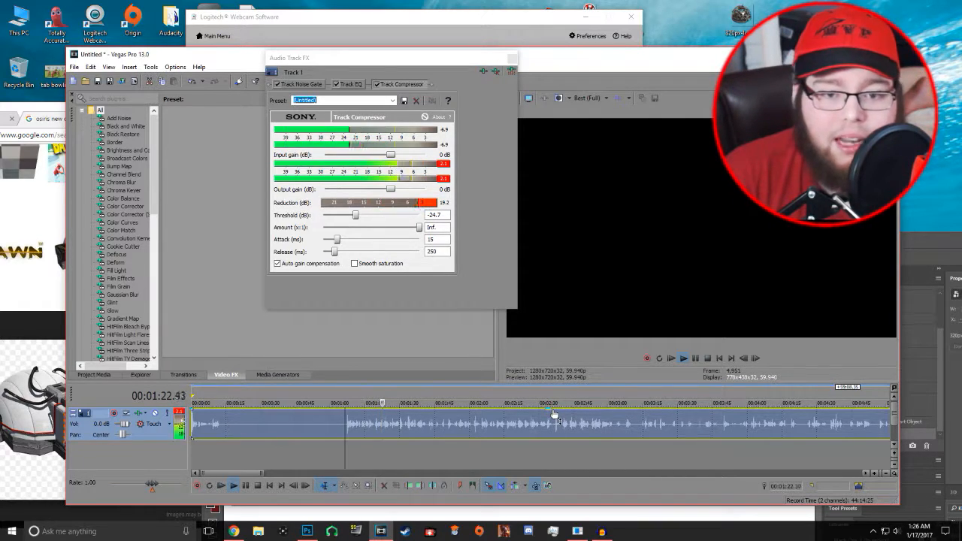
drag(554, 414, 525, 399)
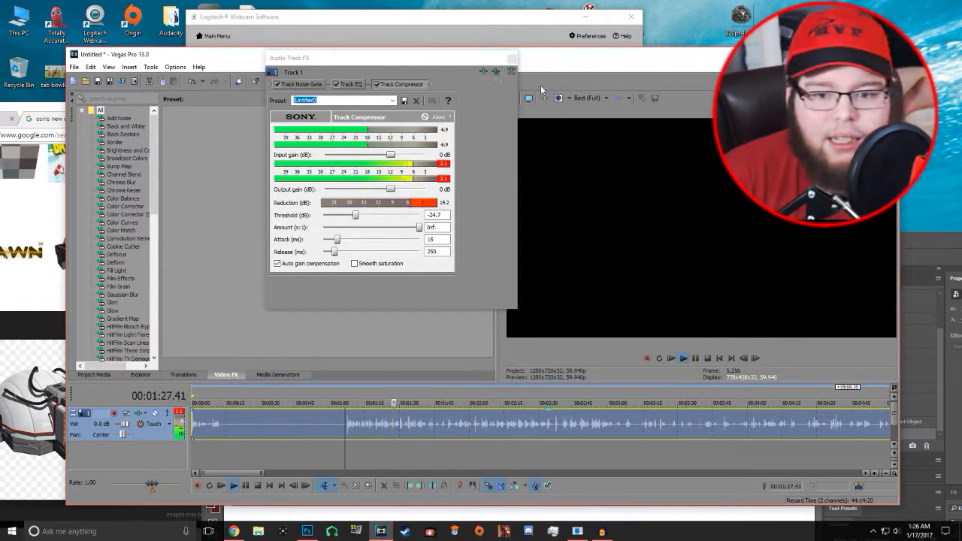
click(511, 58)
click(694, 358)
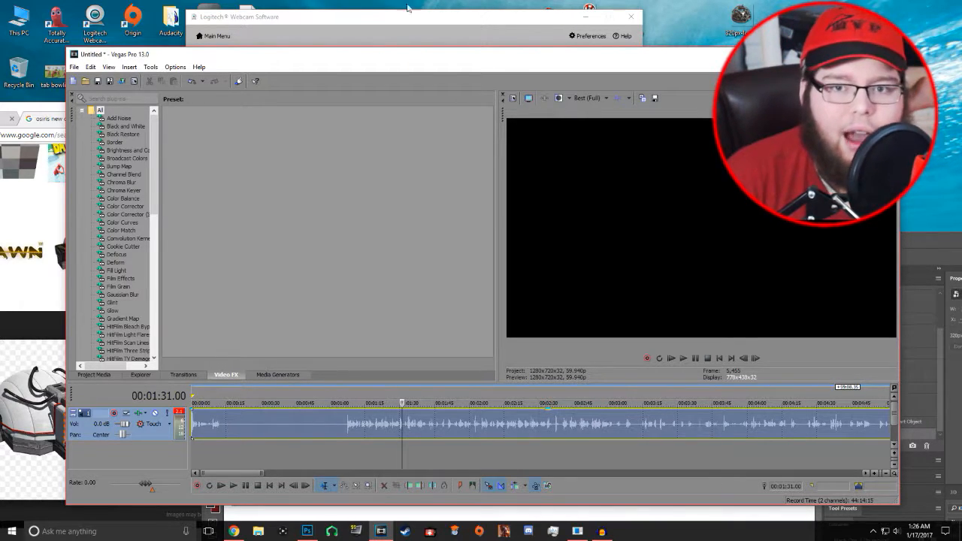
Switch to the Logitech Webcam Software and move its window slightly
click(422, 27)
drag(422, 28, 428, 36)
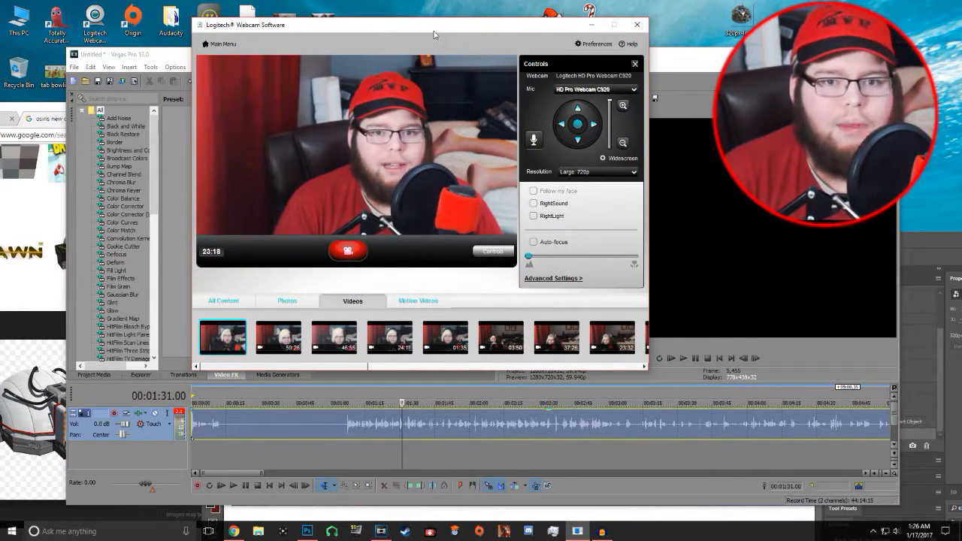